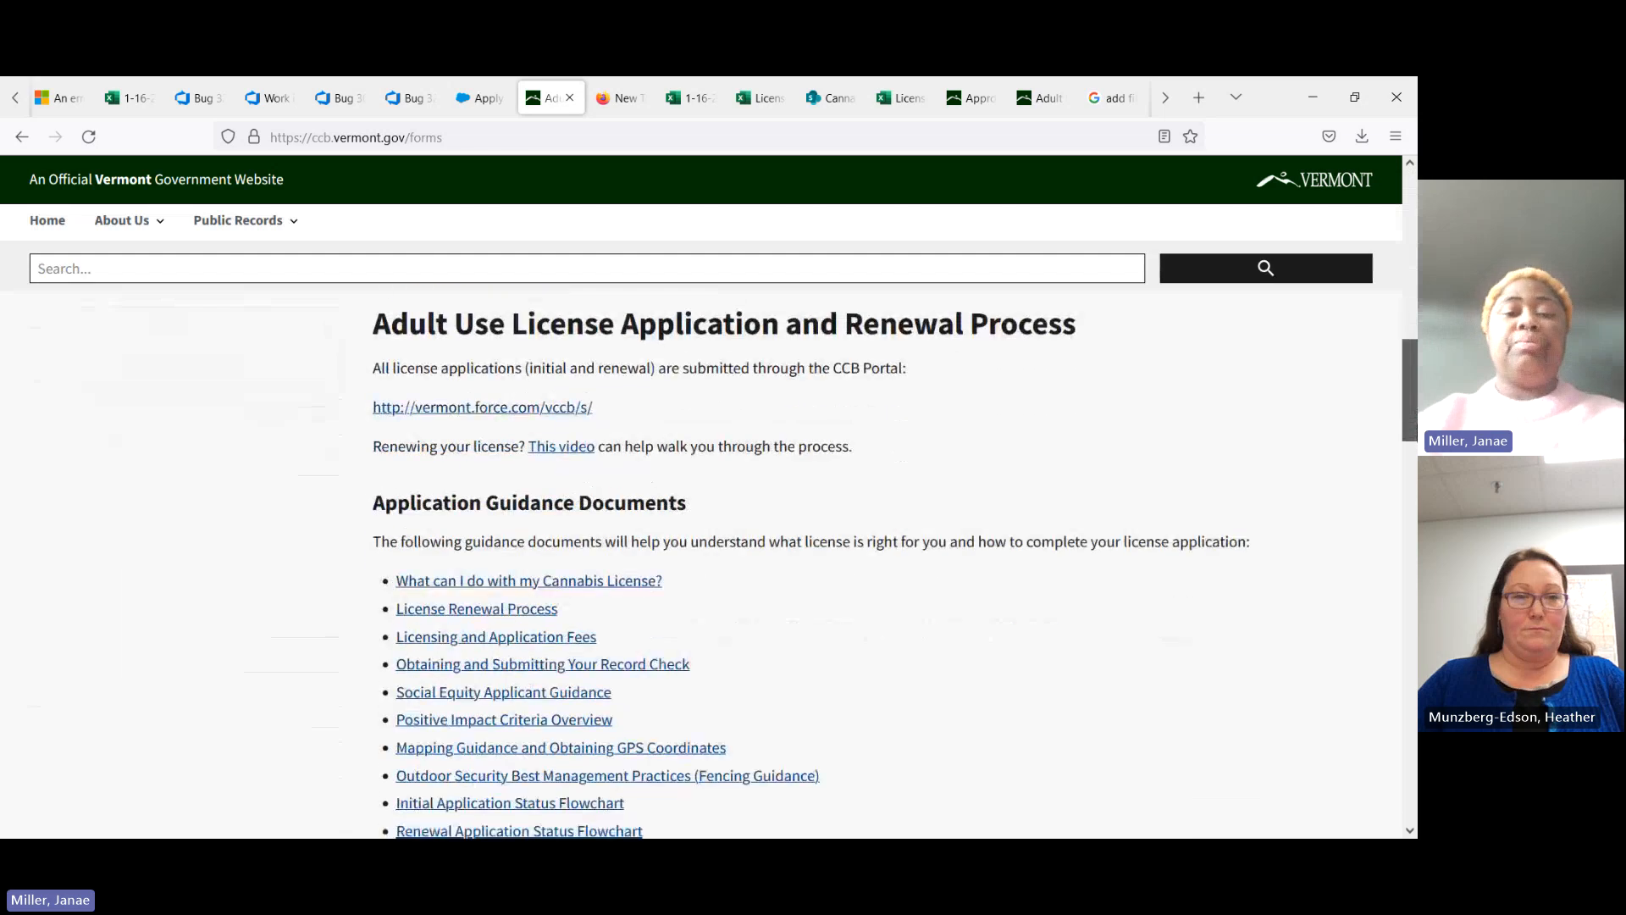
# Step: Review the forms page through to the Product Registration section and its guidance documents
pyautogui.scroll(5, 1414, 392)
pyautogui.scroll(2, 1414, 394)
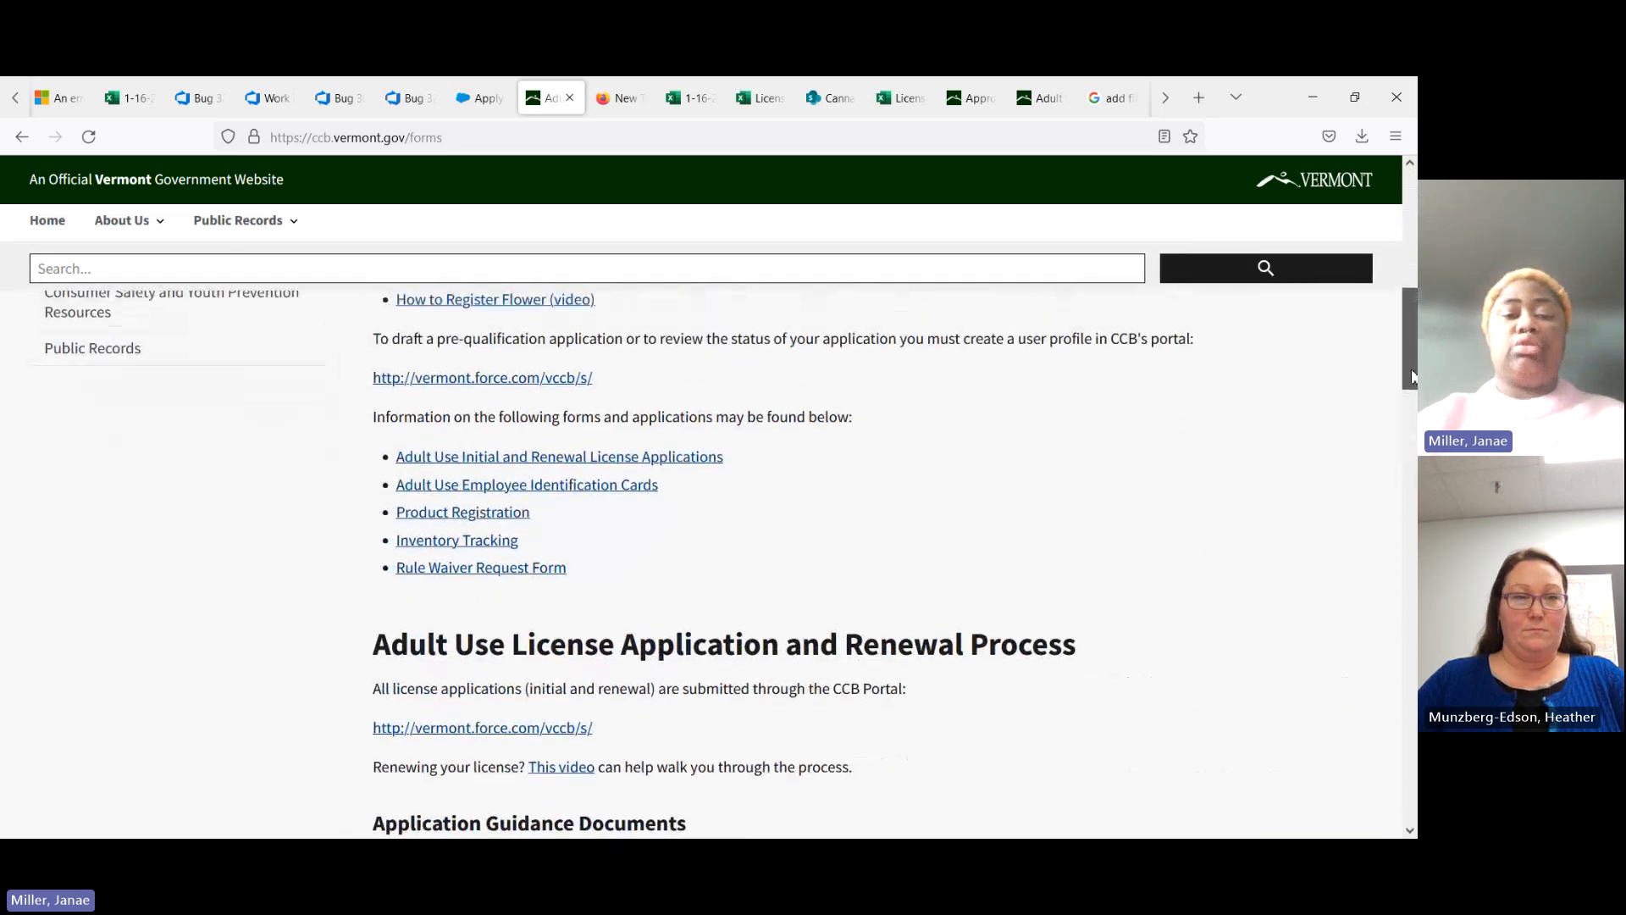
pyautogui.scroll(-6, 1414, 394)
pyautogui.scroll(-9, 873, 559)
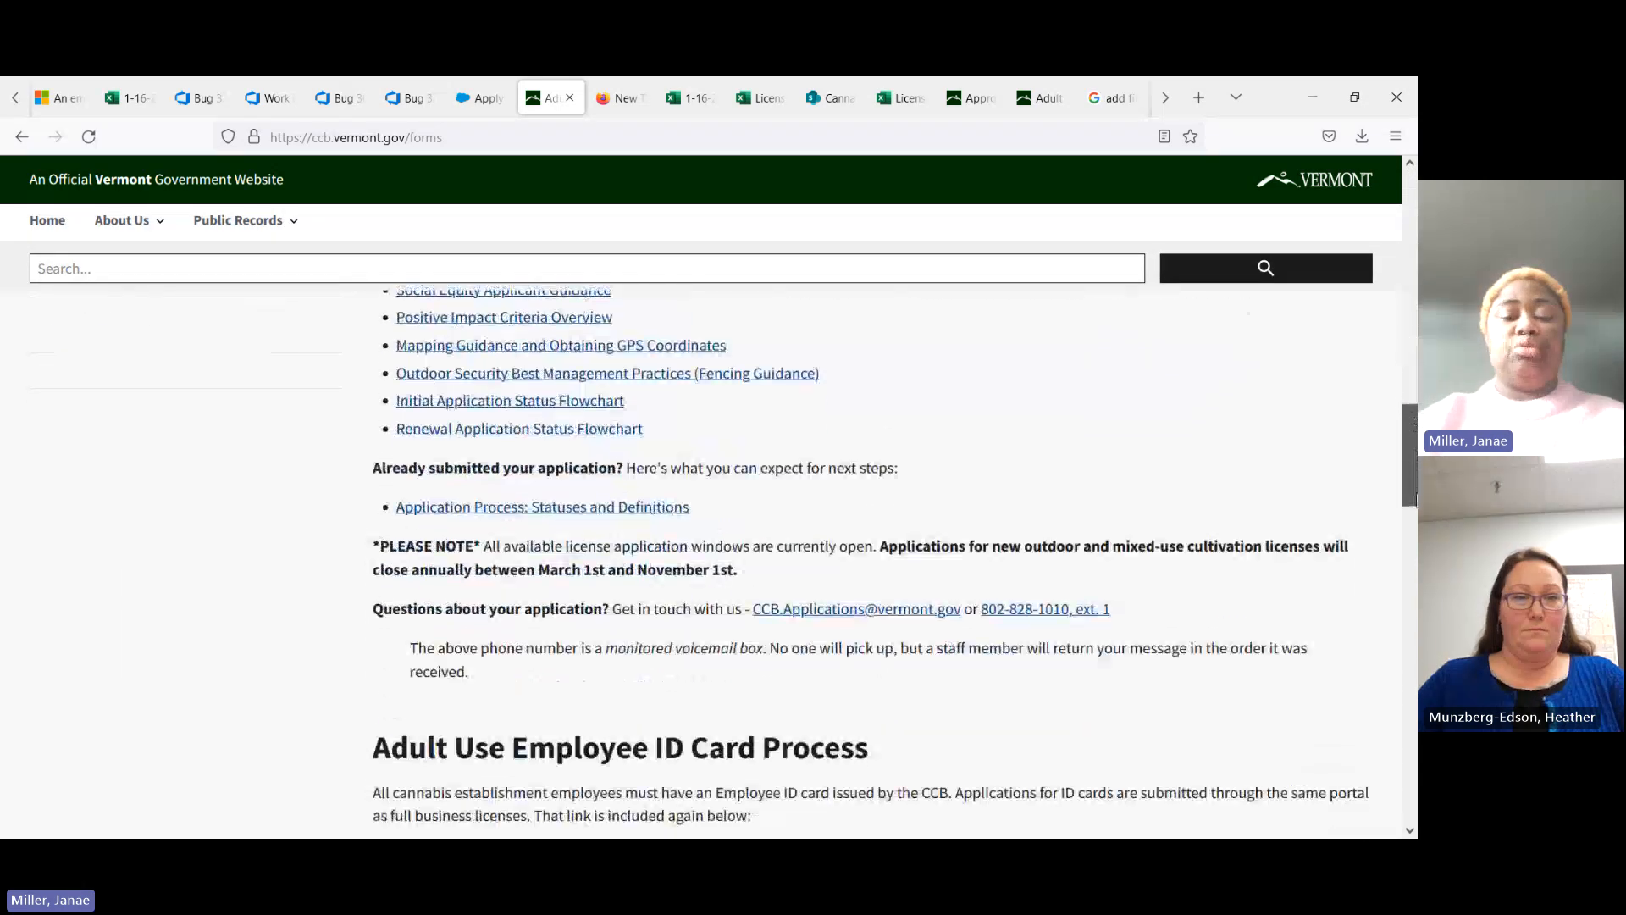
pyautogui.scroll(-3, 1405, 580)
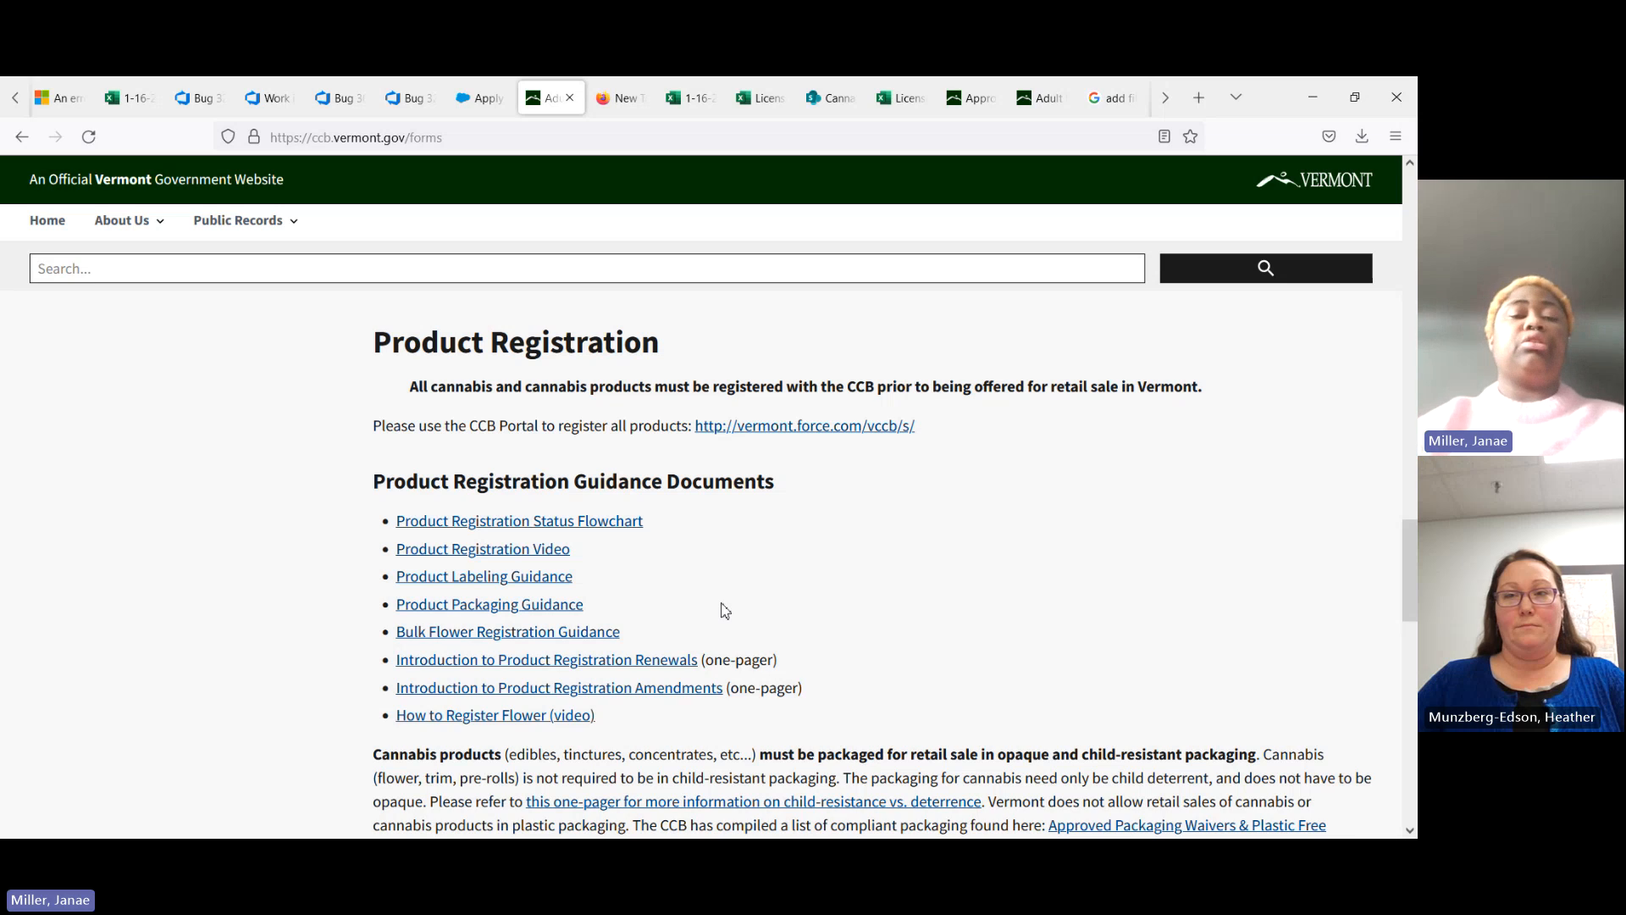
# Step: Switch to the Cannabis Control Board Licensing System and open the existing licensees' product registrations list
pyautogui.click(484, 98)
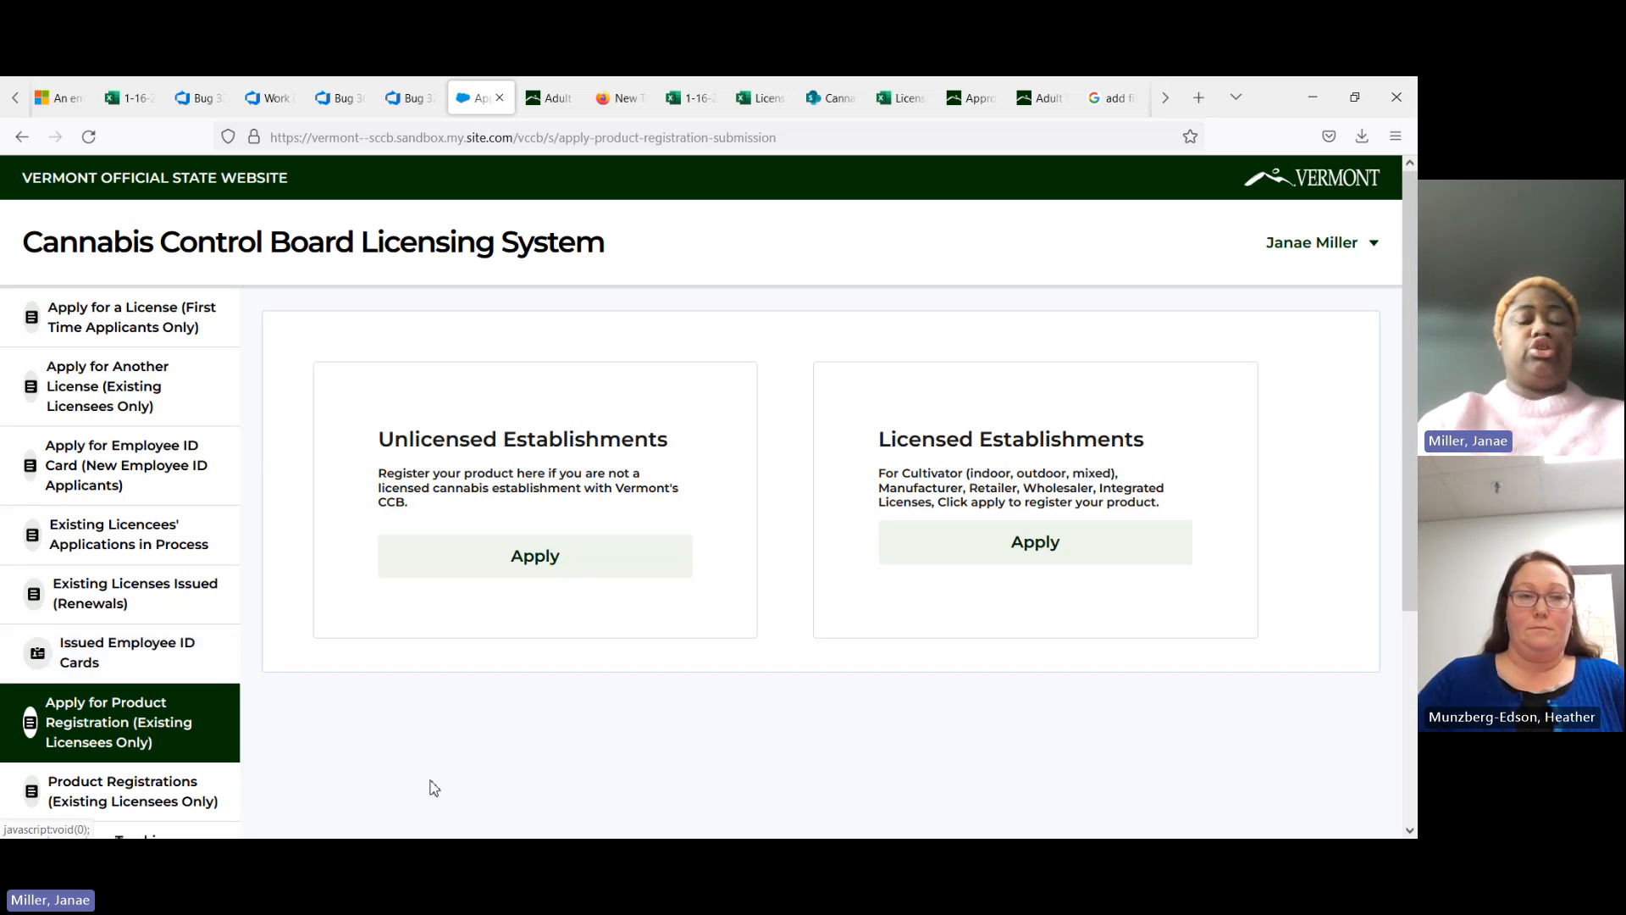
pyautogui.click(123, 803)
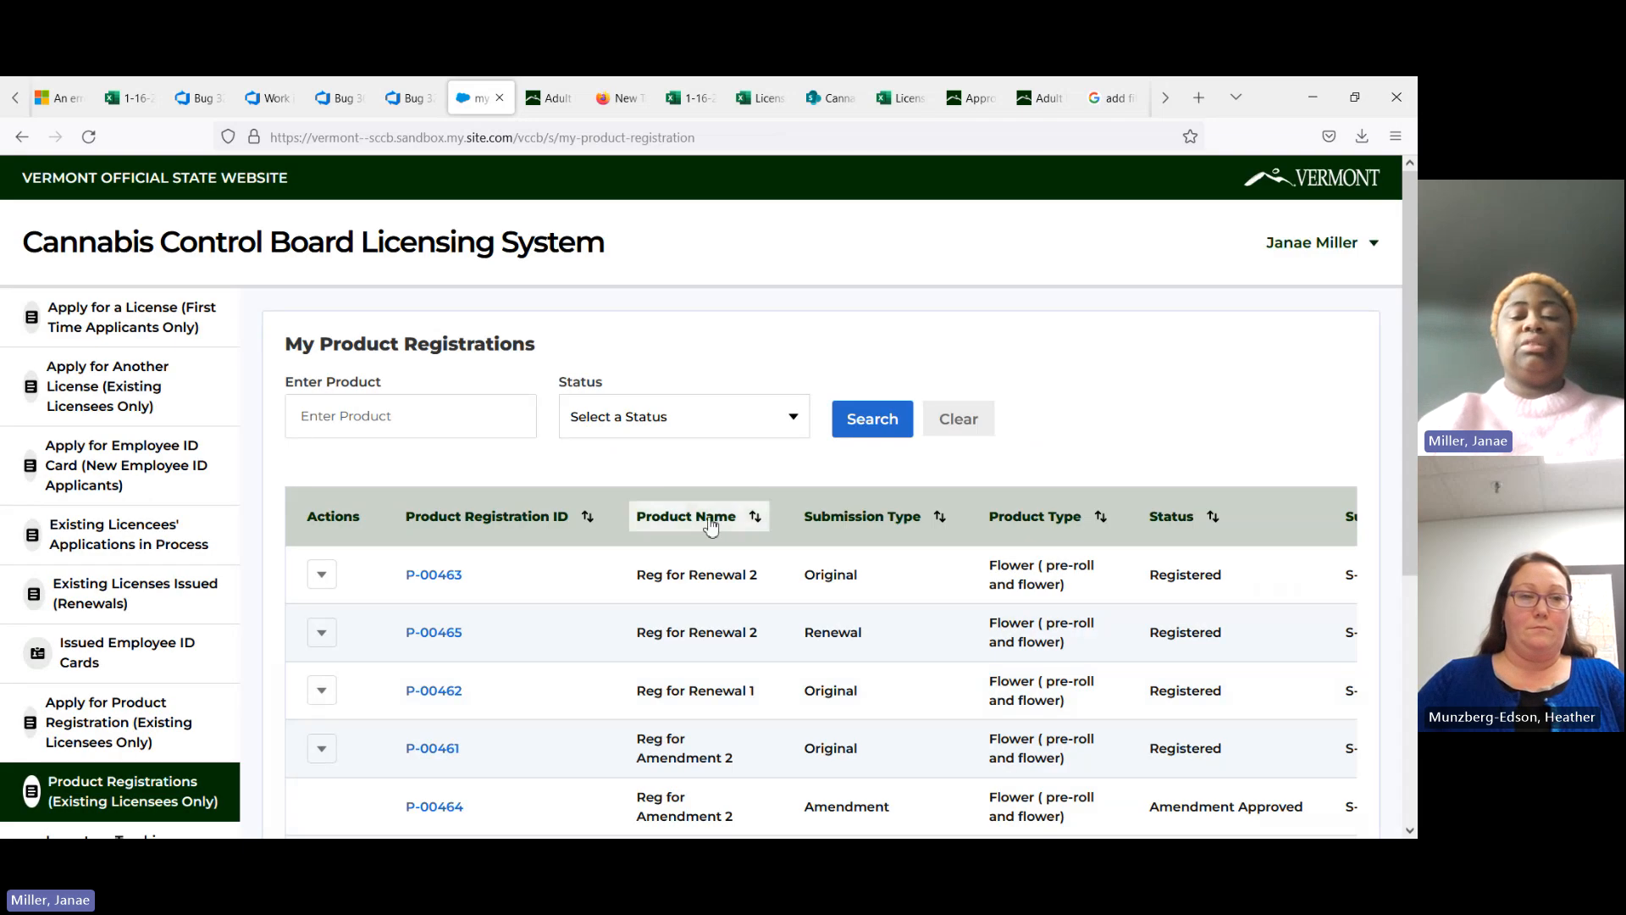
pyautogui.scroll(-5, 1399, 395)
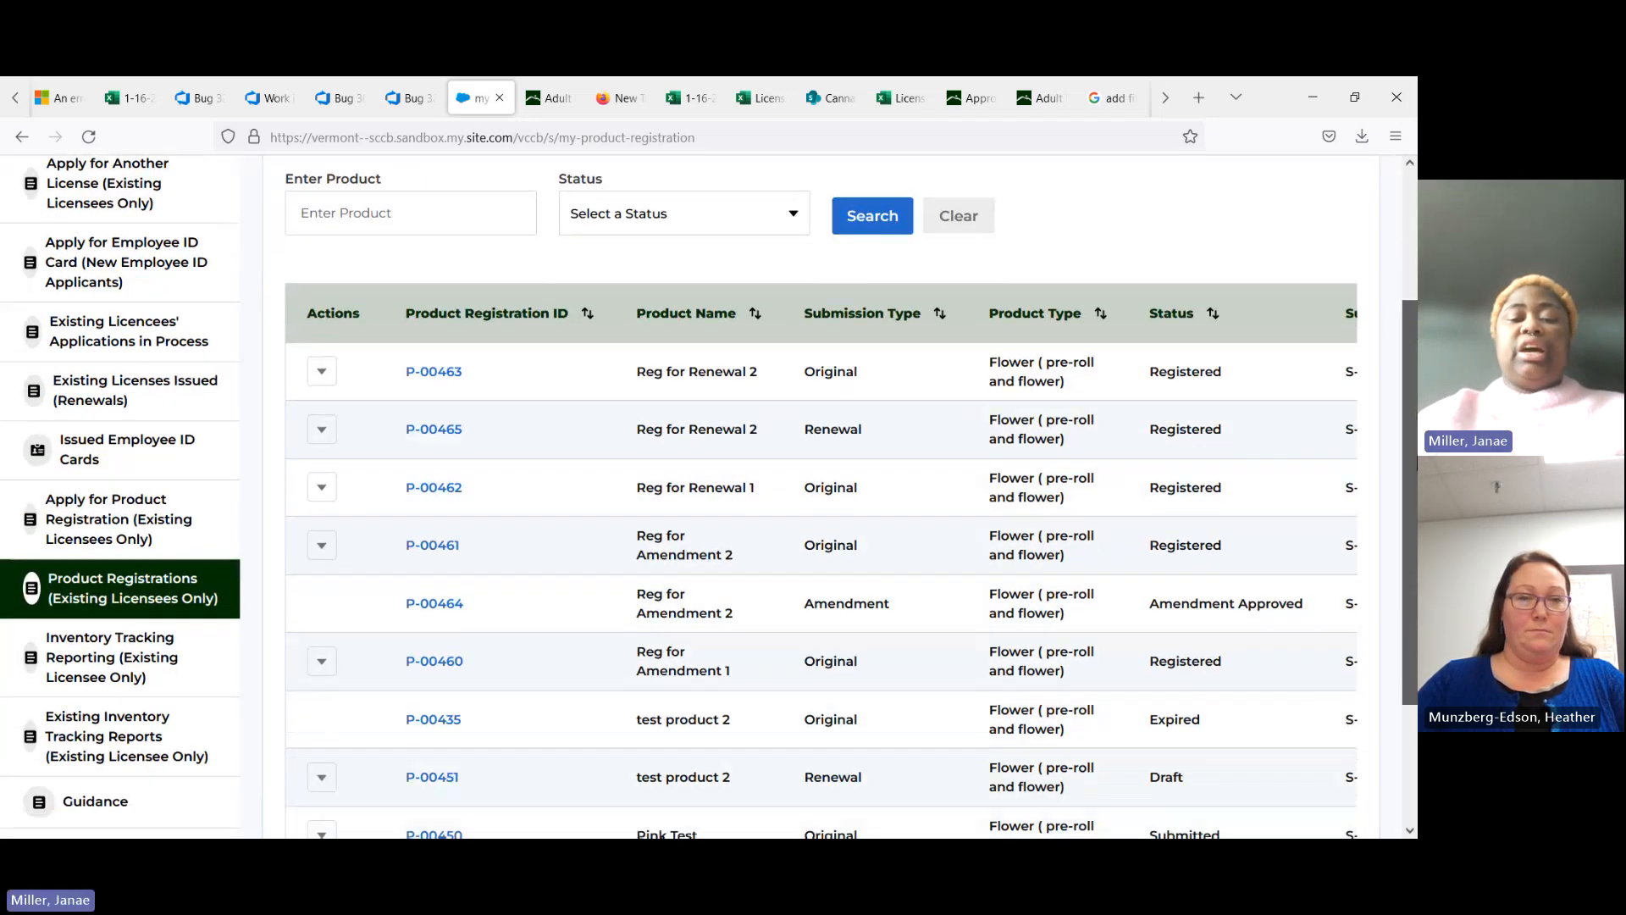
pyautogui.moveTo(1417, 539); pyautogui.dragTo(1413, 537)
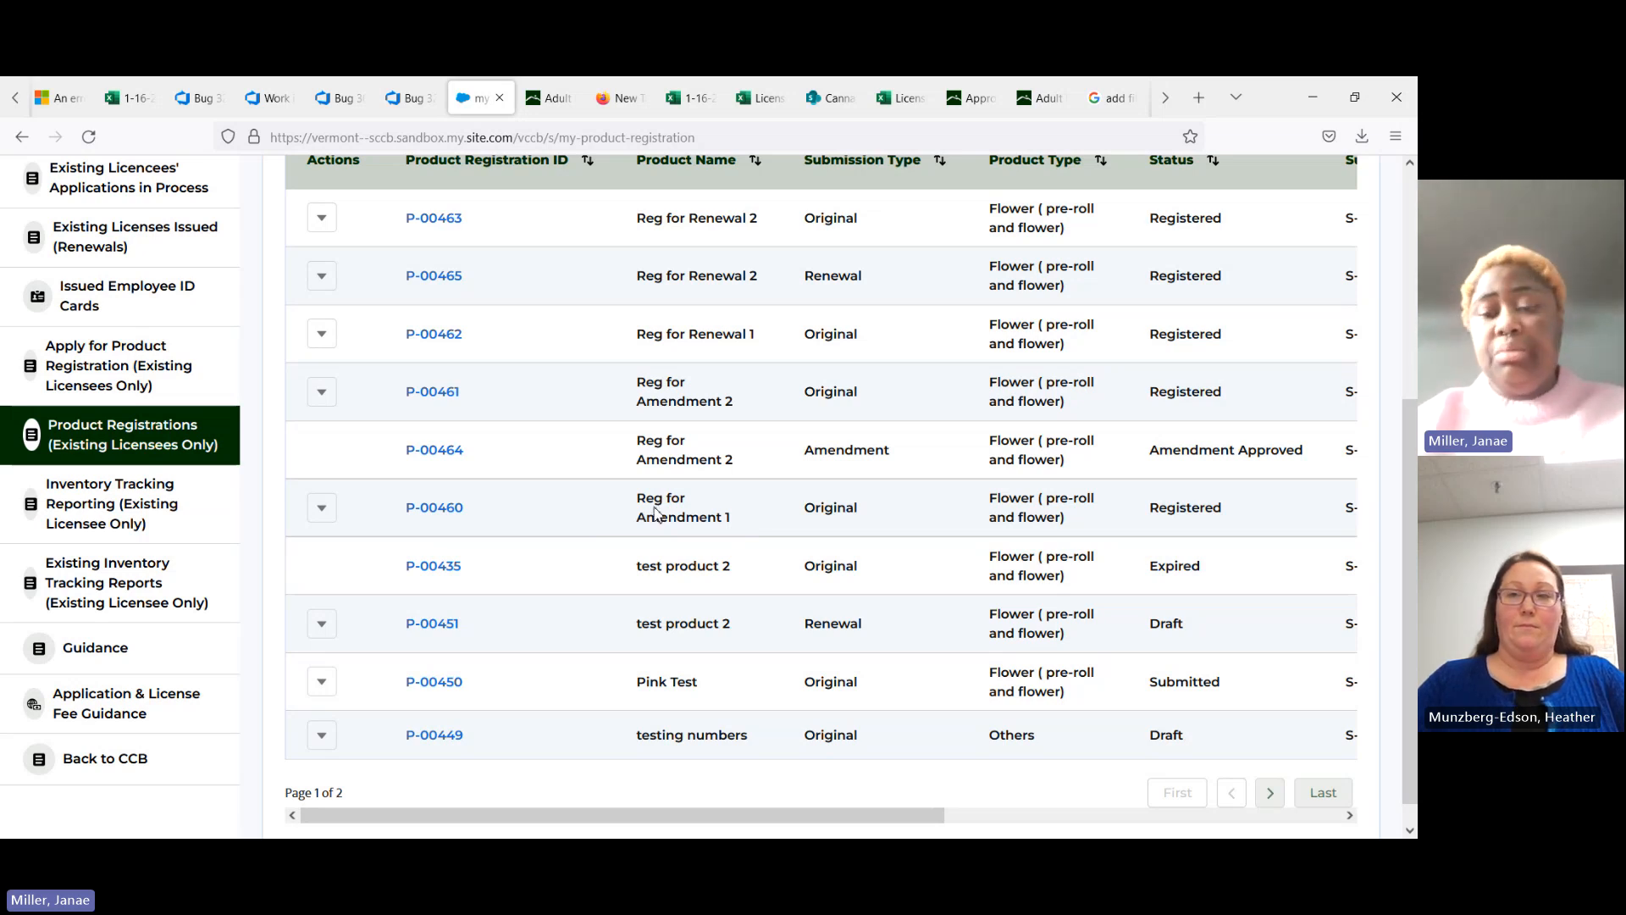
# Step: Start an amendment for the registered product "Reg for Amendment 1"
pyautogui.click(330, 517)
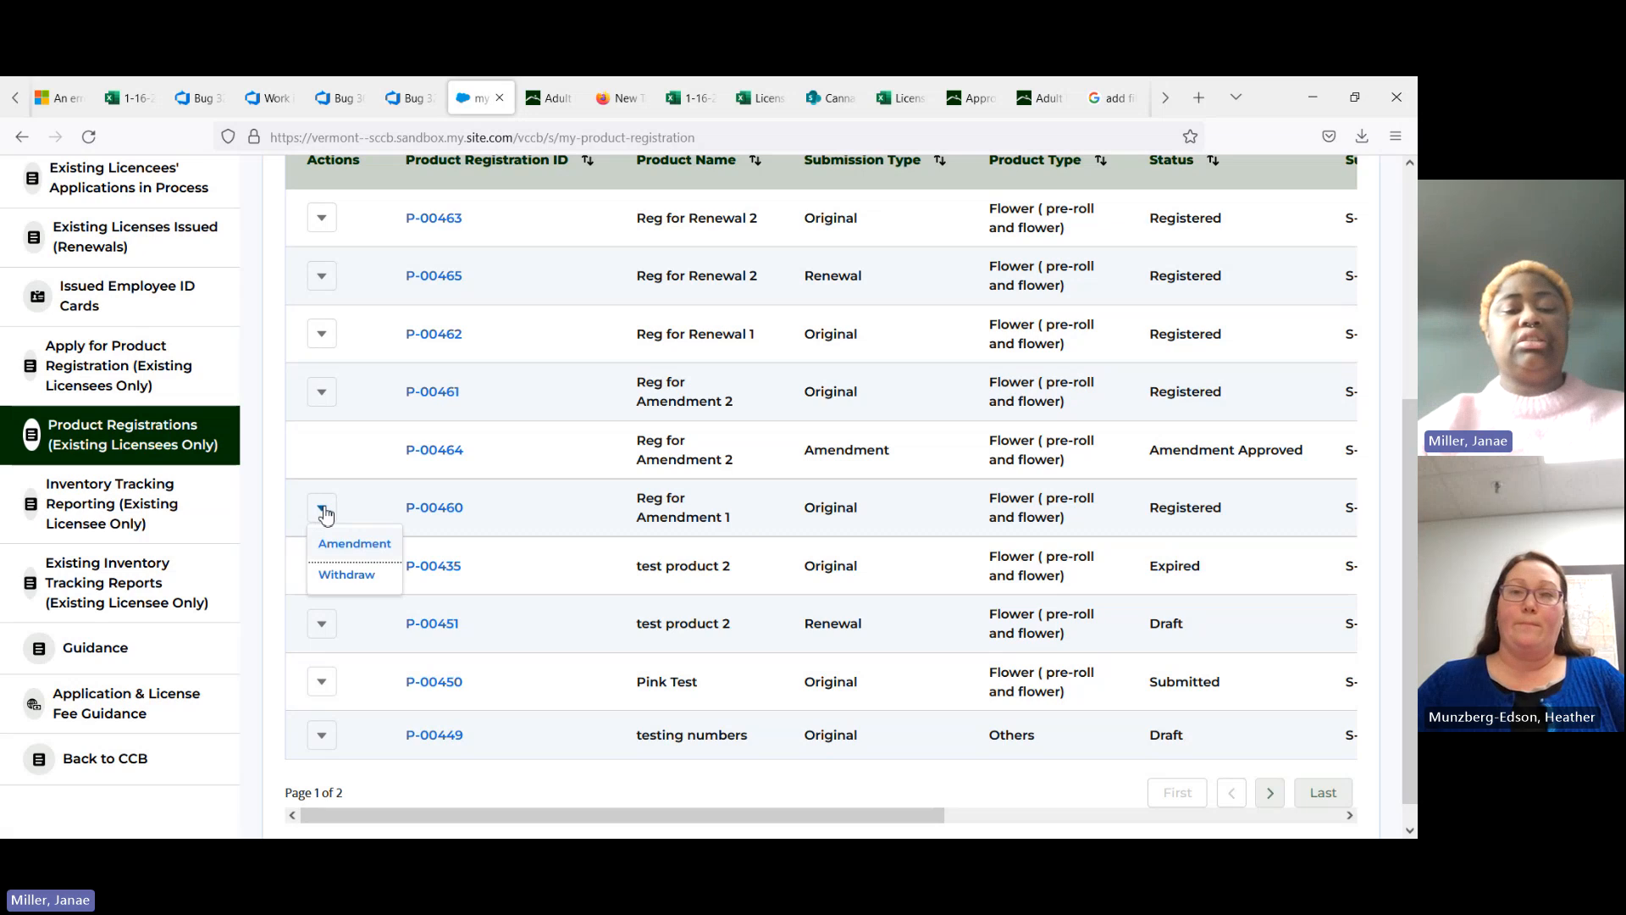
pyautogui.click(320, 516)
pyautogui.click(326, 515)
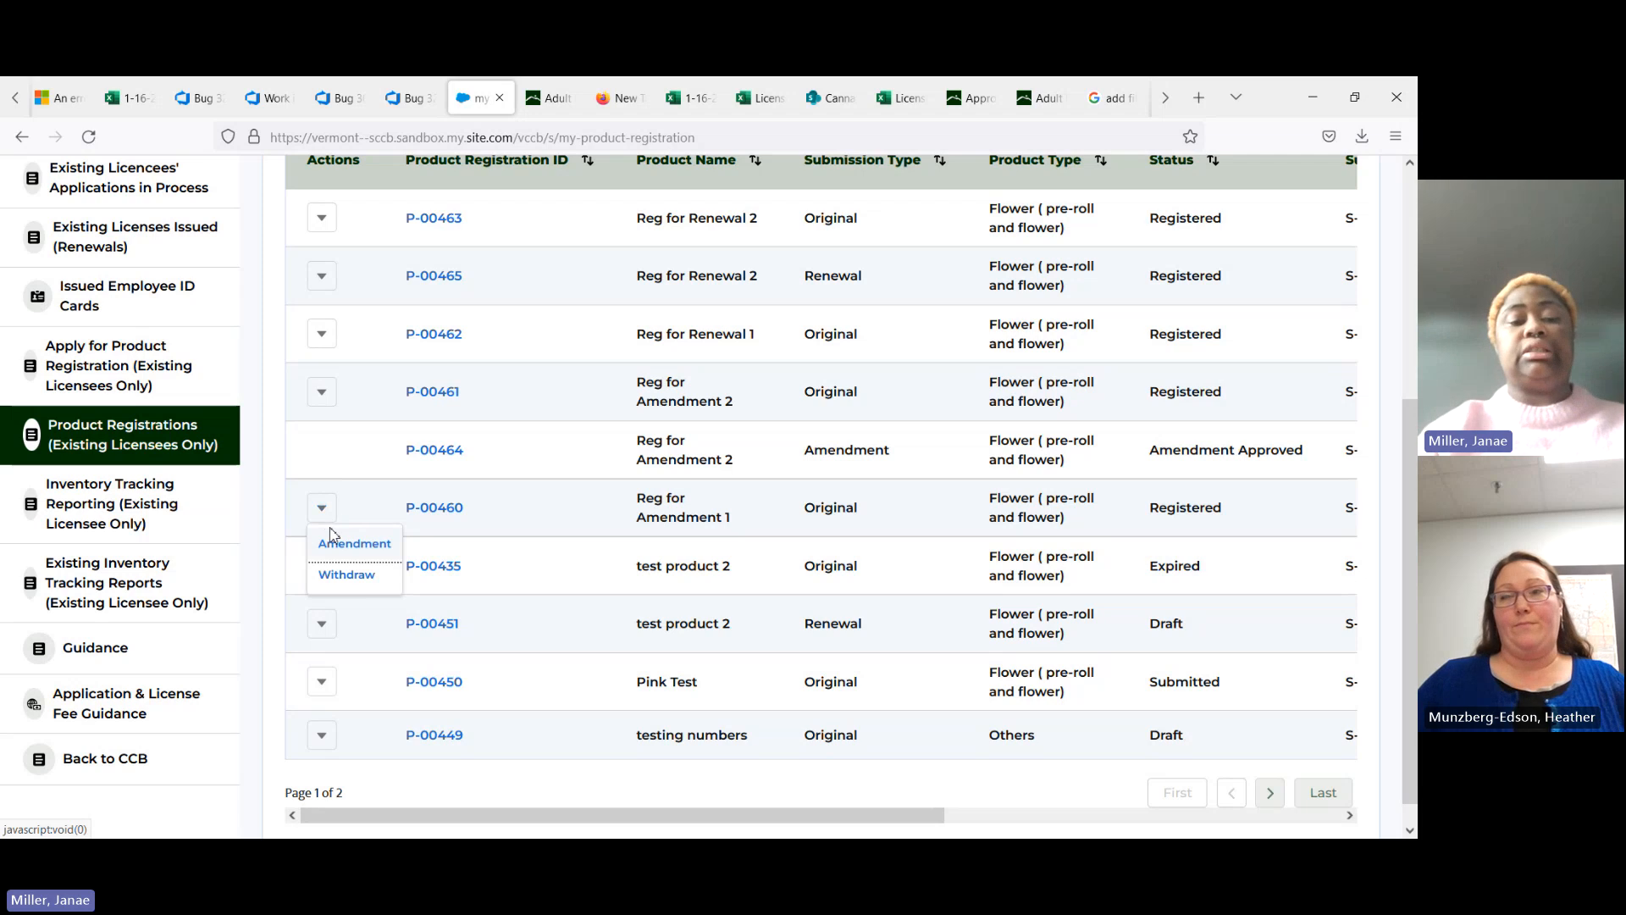
pyautogui.click(351, 546)
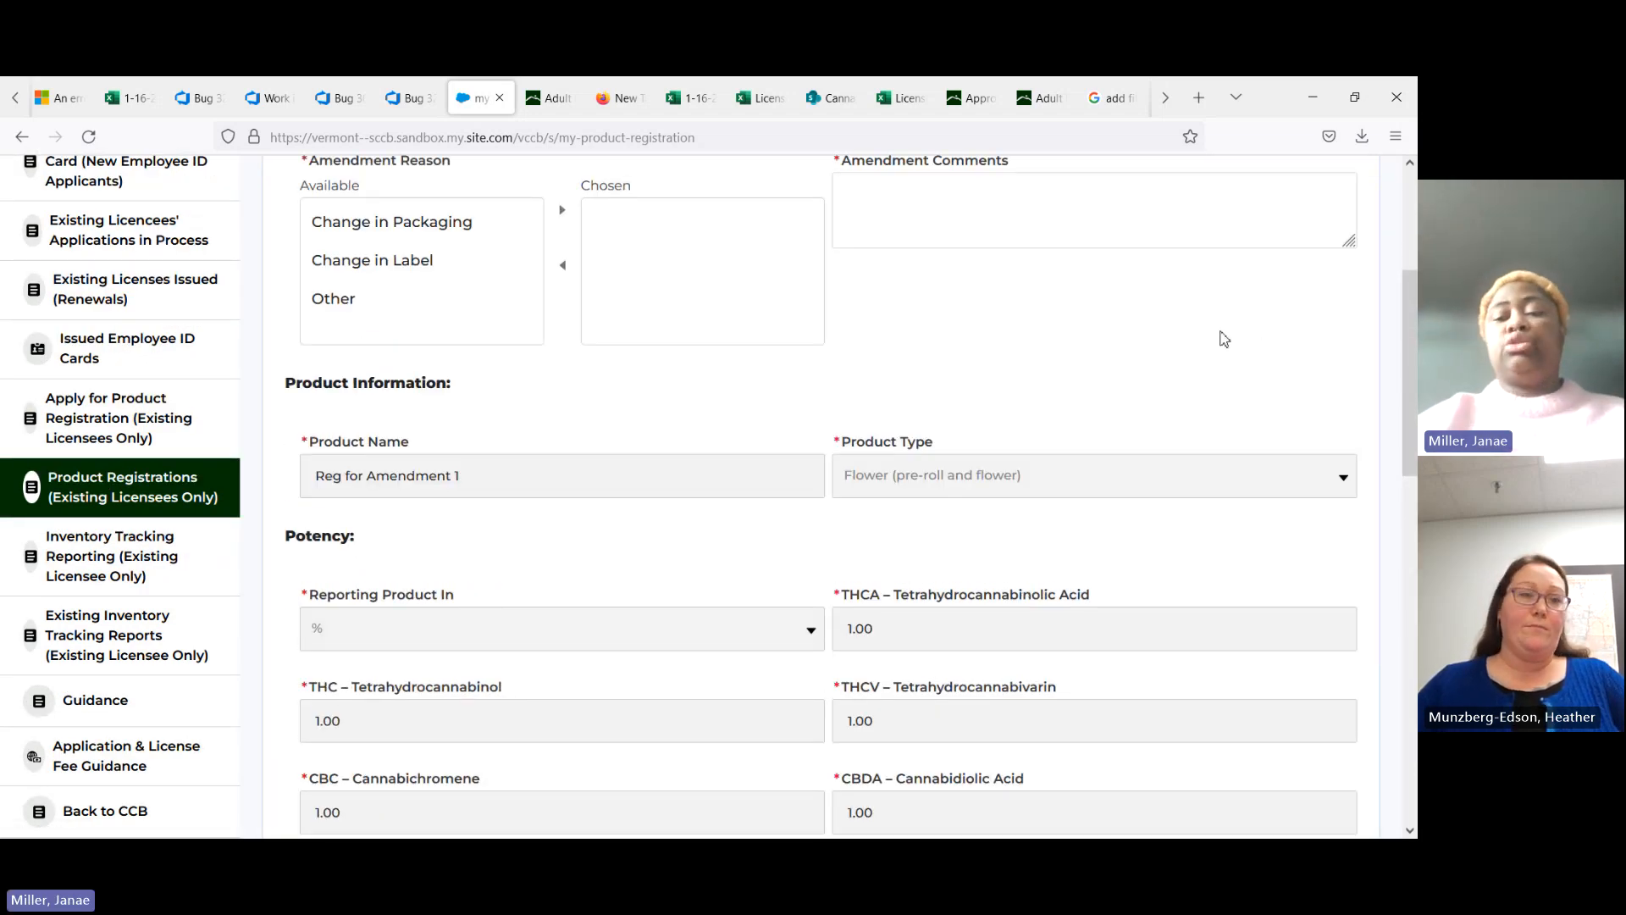
# Step: Look over the amendment form and add Change in Packaging to the chosen amendment reasons
pyautogui.scroll(-8, 1416, 470)
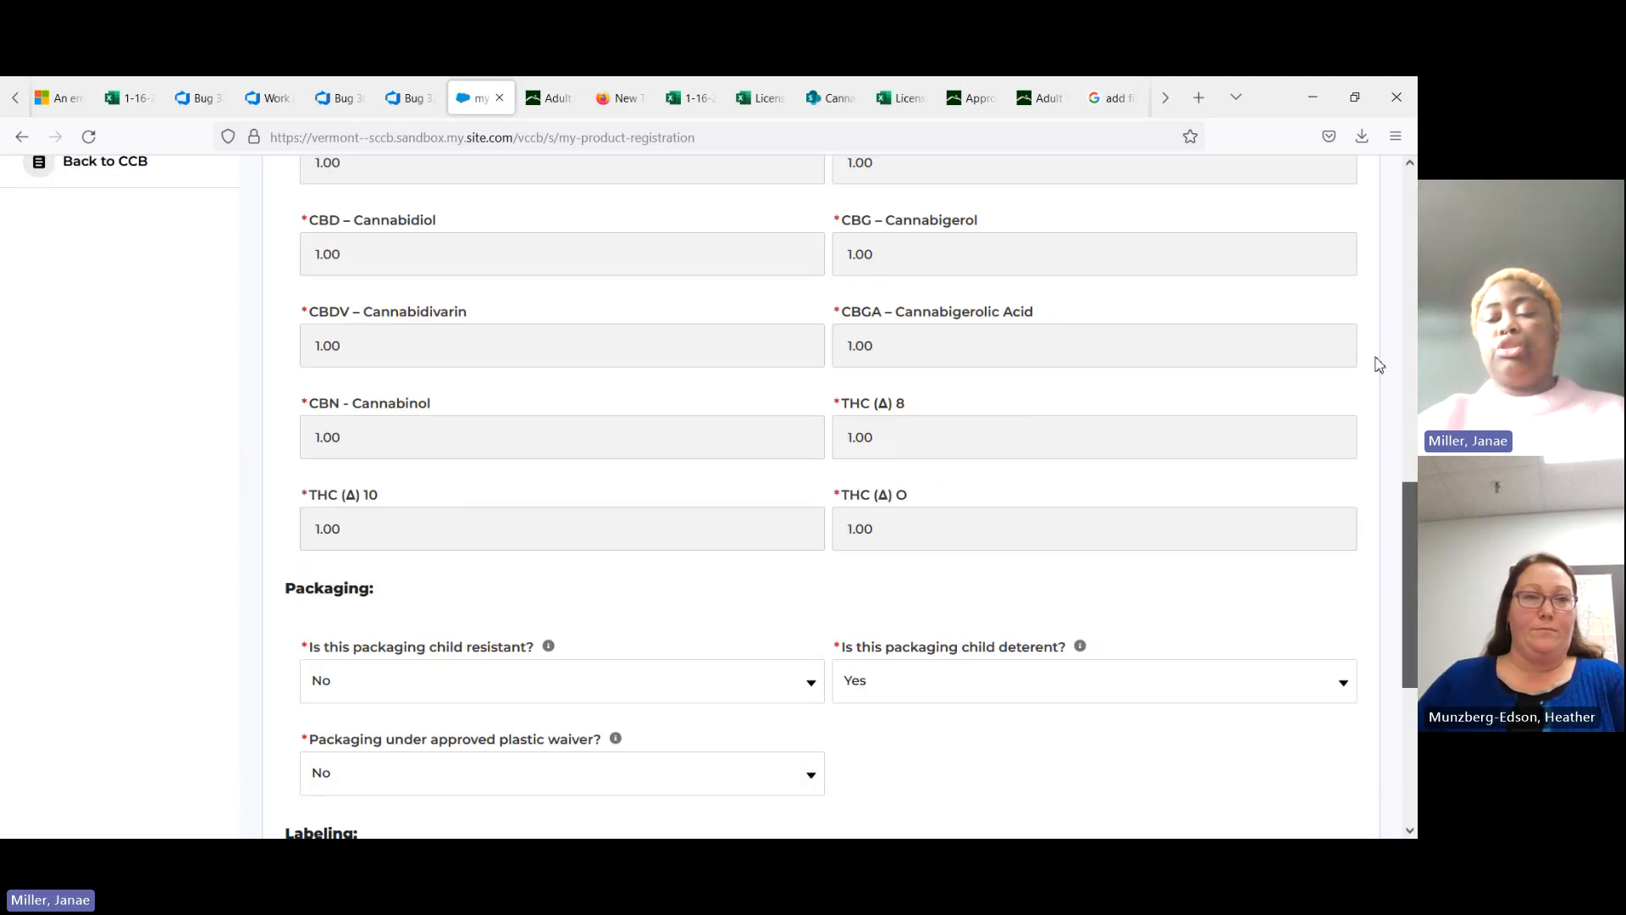
pyautogui.scroll(15, 1375, 360)
pyautogui.scroll(-2, 362, 296)
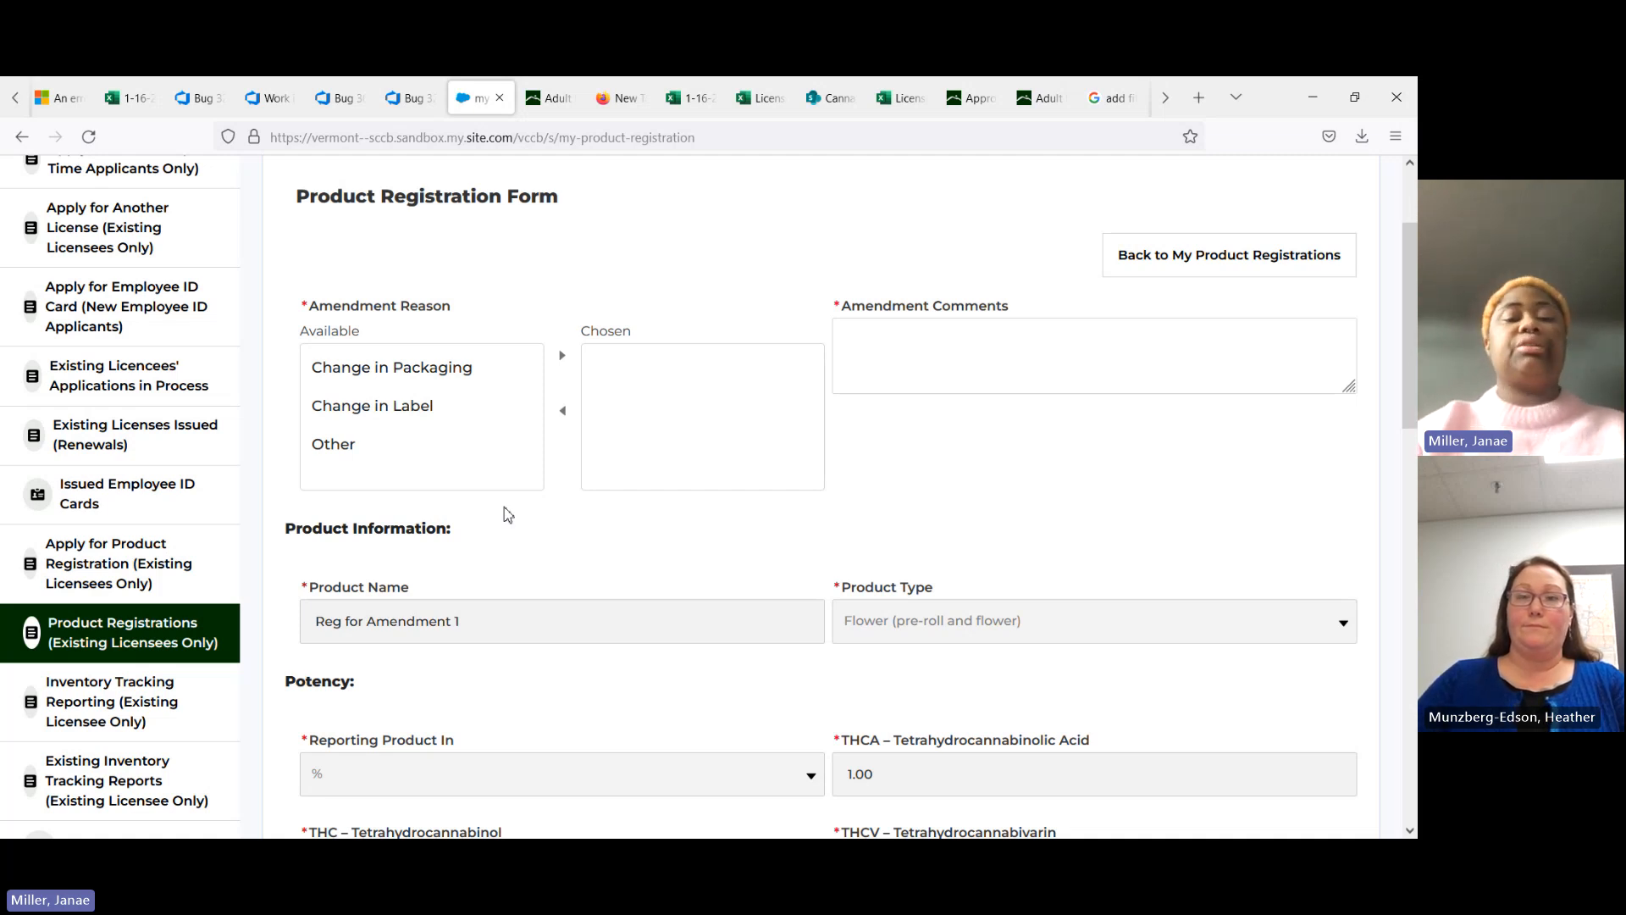
pyautogui.click(508, 444)
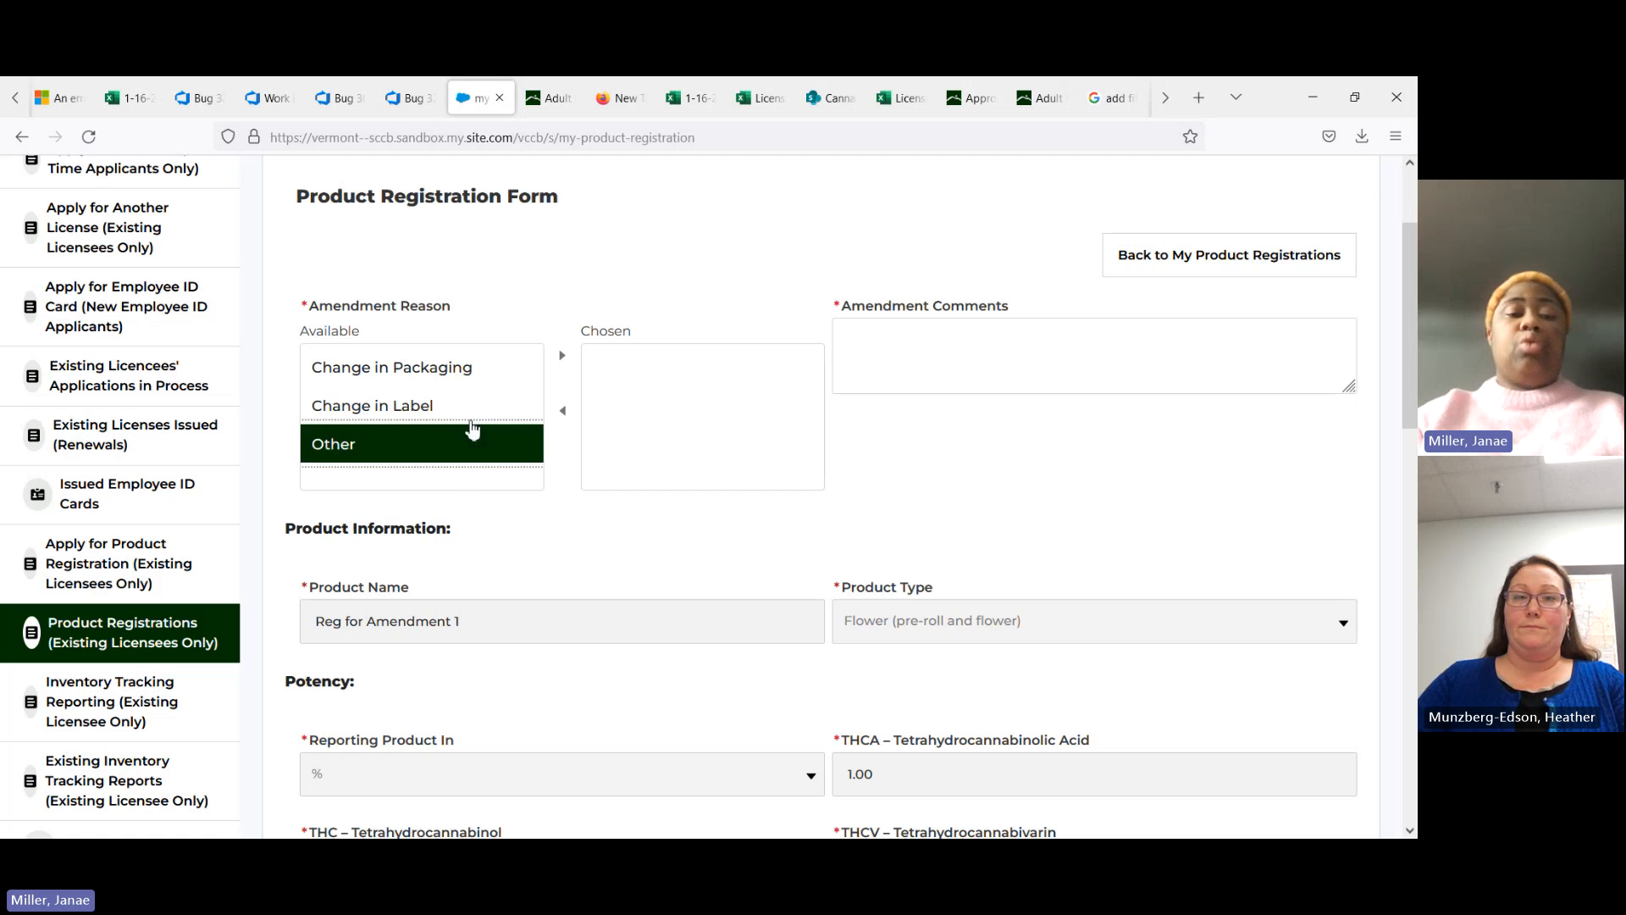
pyautogui.click(461, 368)
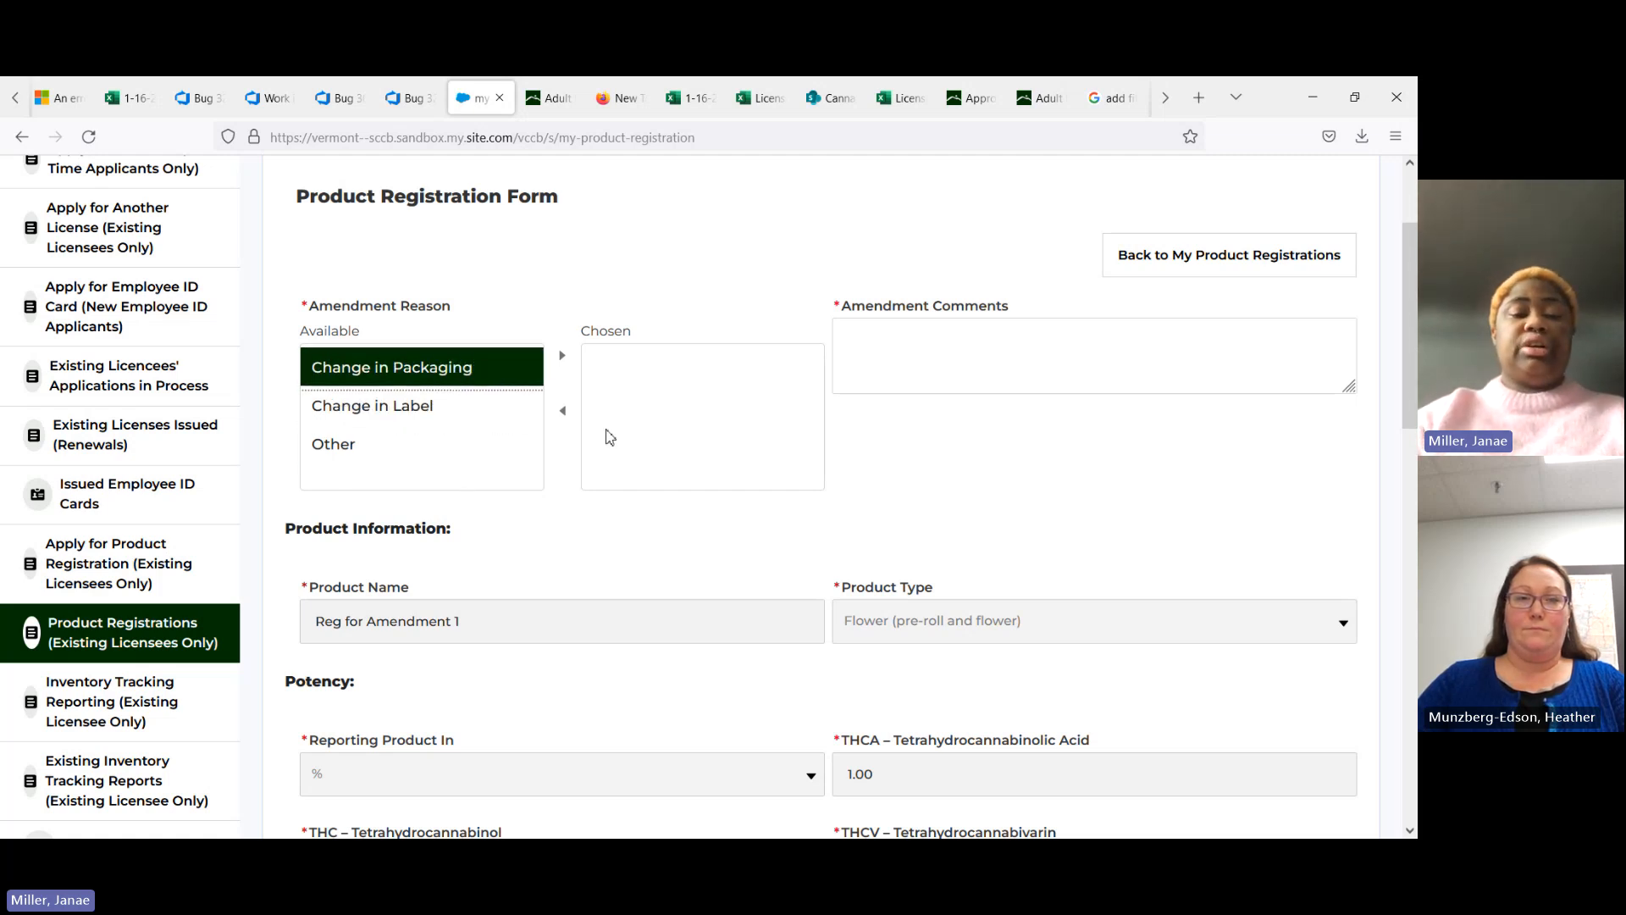
pyautogui.click(557, 361)
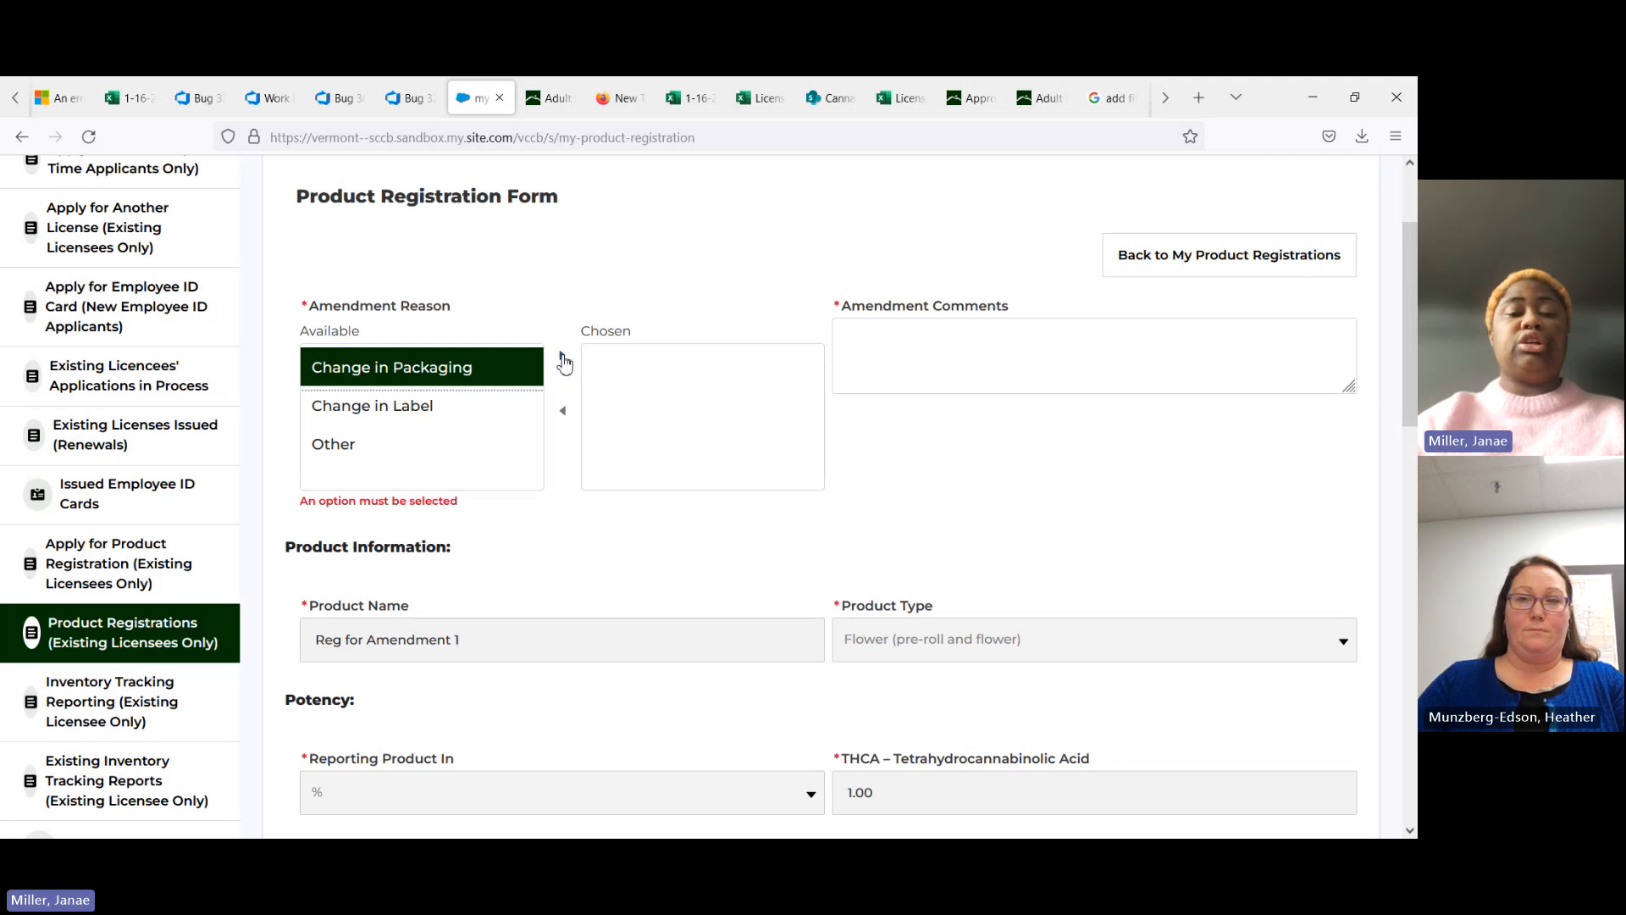
pyautogui.click(562, 361)
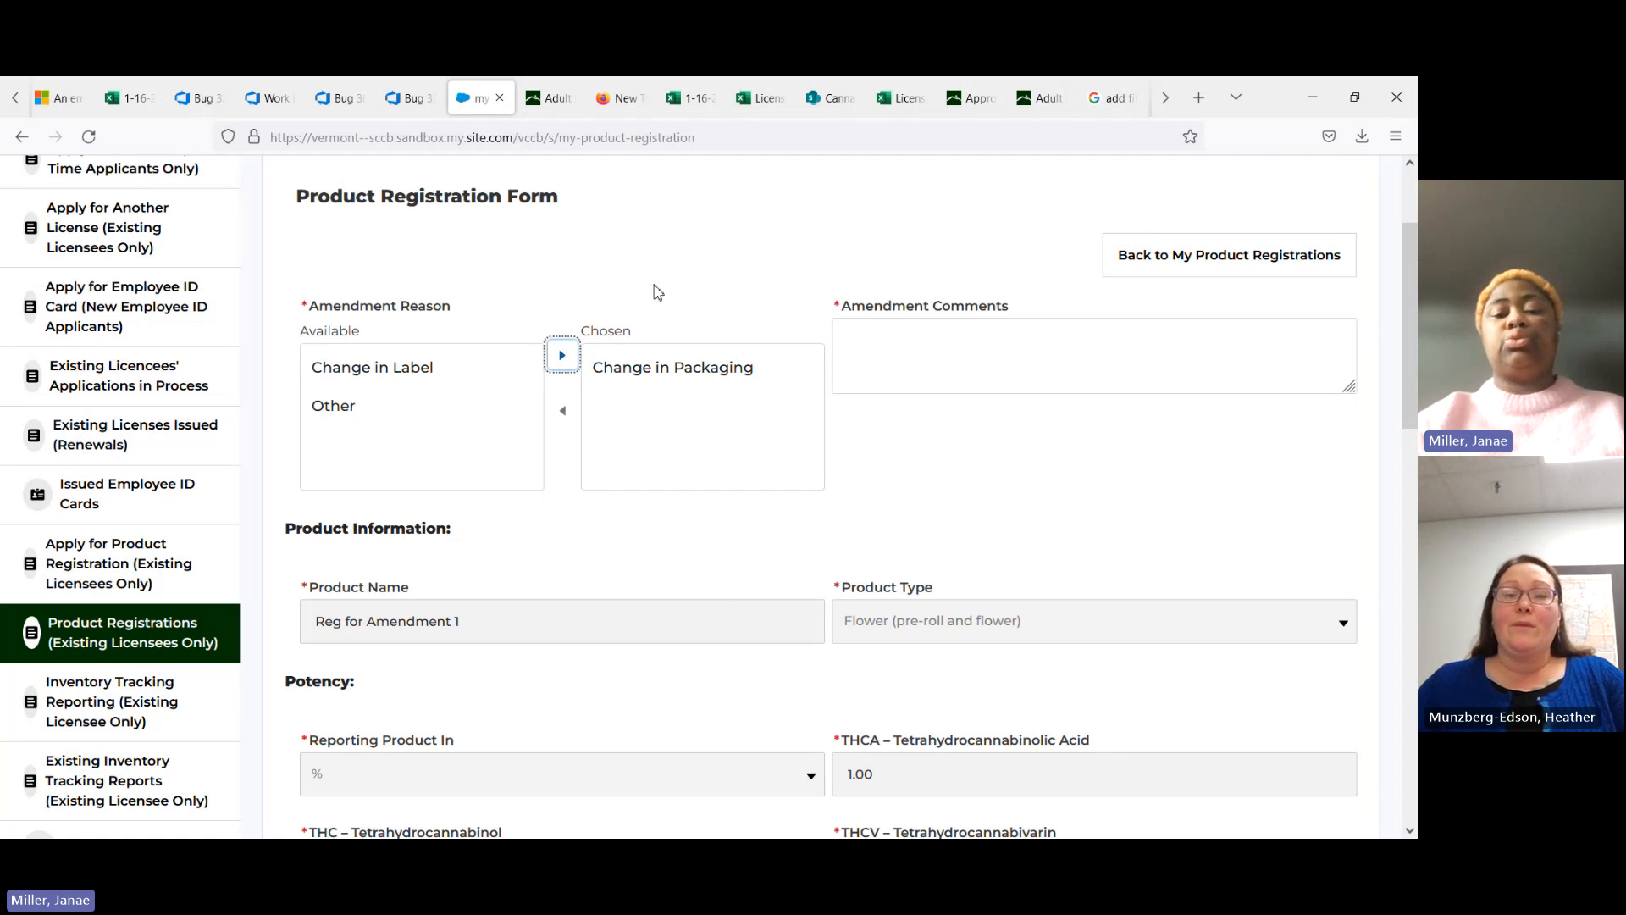
# Step: Add Change in Label and Other to the chosen amendment reasons
pyautogui.click(480, 376)
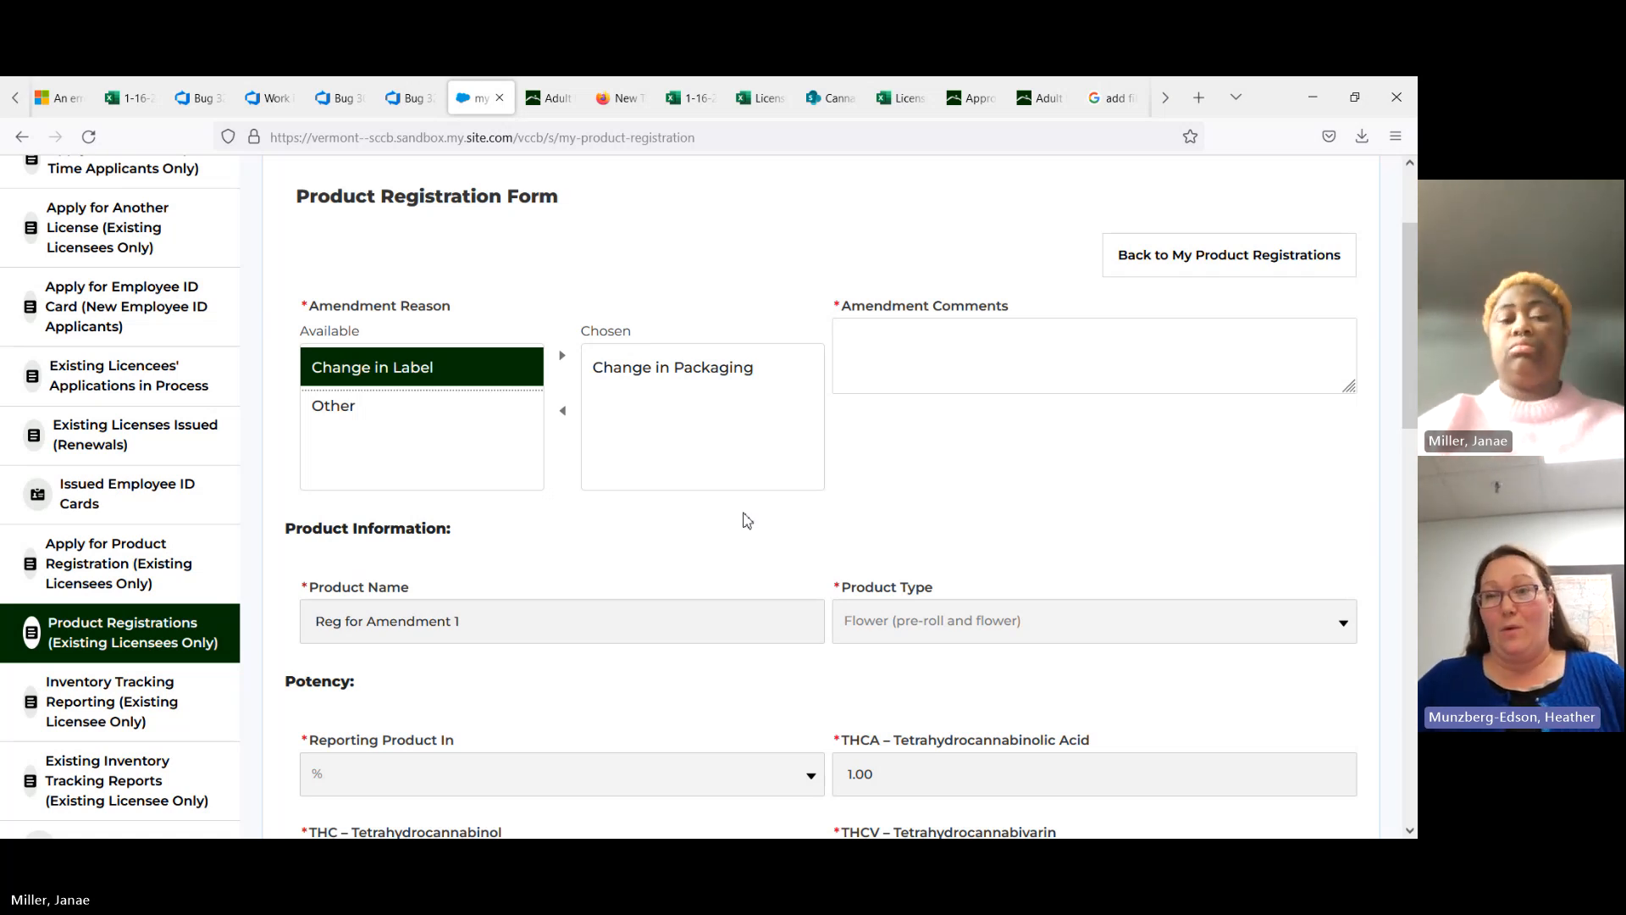
pyautogui.keyDown('shift'); pyautogui.click(504, 410); pyautogui.keyUp('shift')
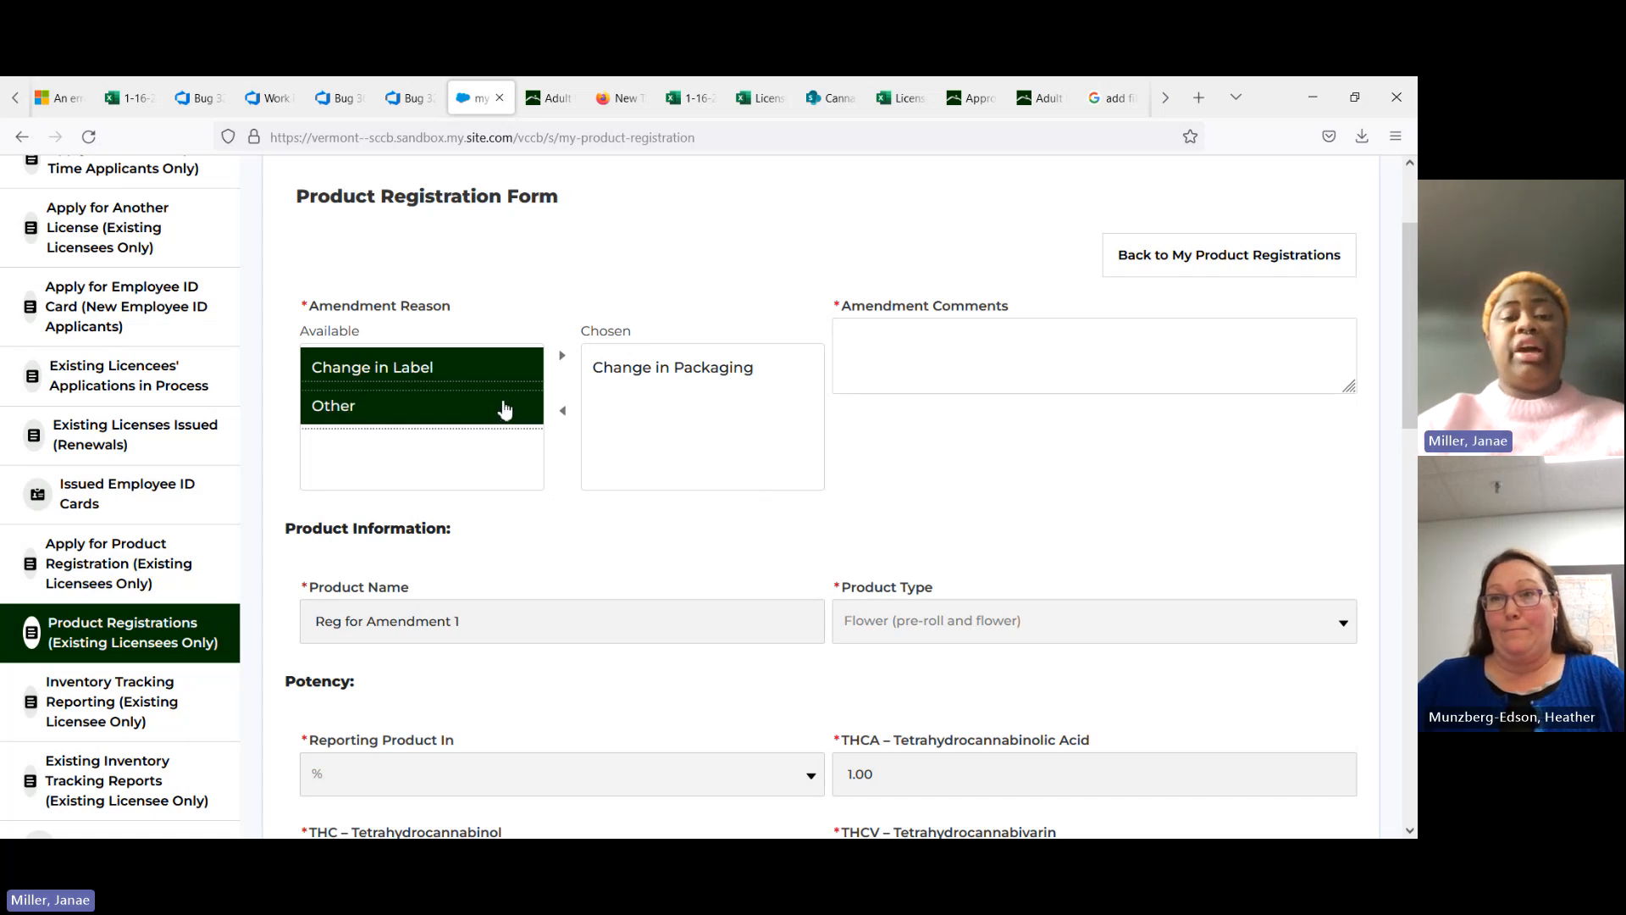
pyautogui.click(516, 366)
pyautogui.click(563, 354)
pyautogui.click(621, 406)
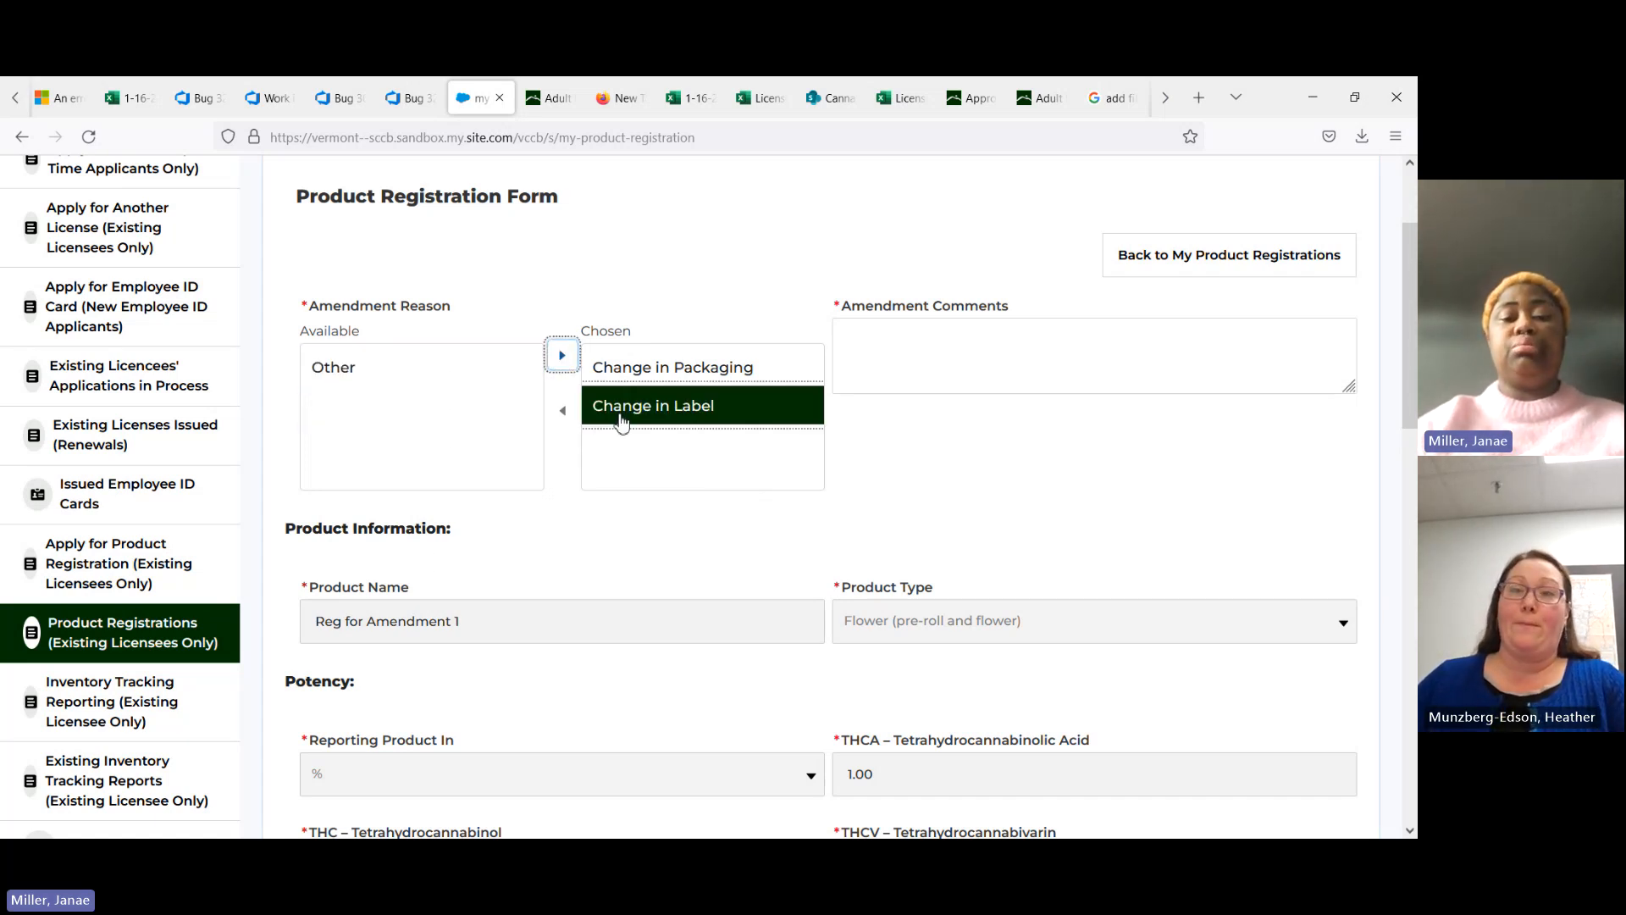
pyautogui.click(362, 367)
pyautogui.click(564, 354)
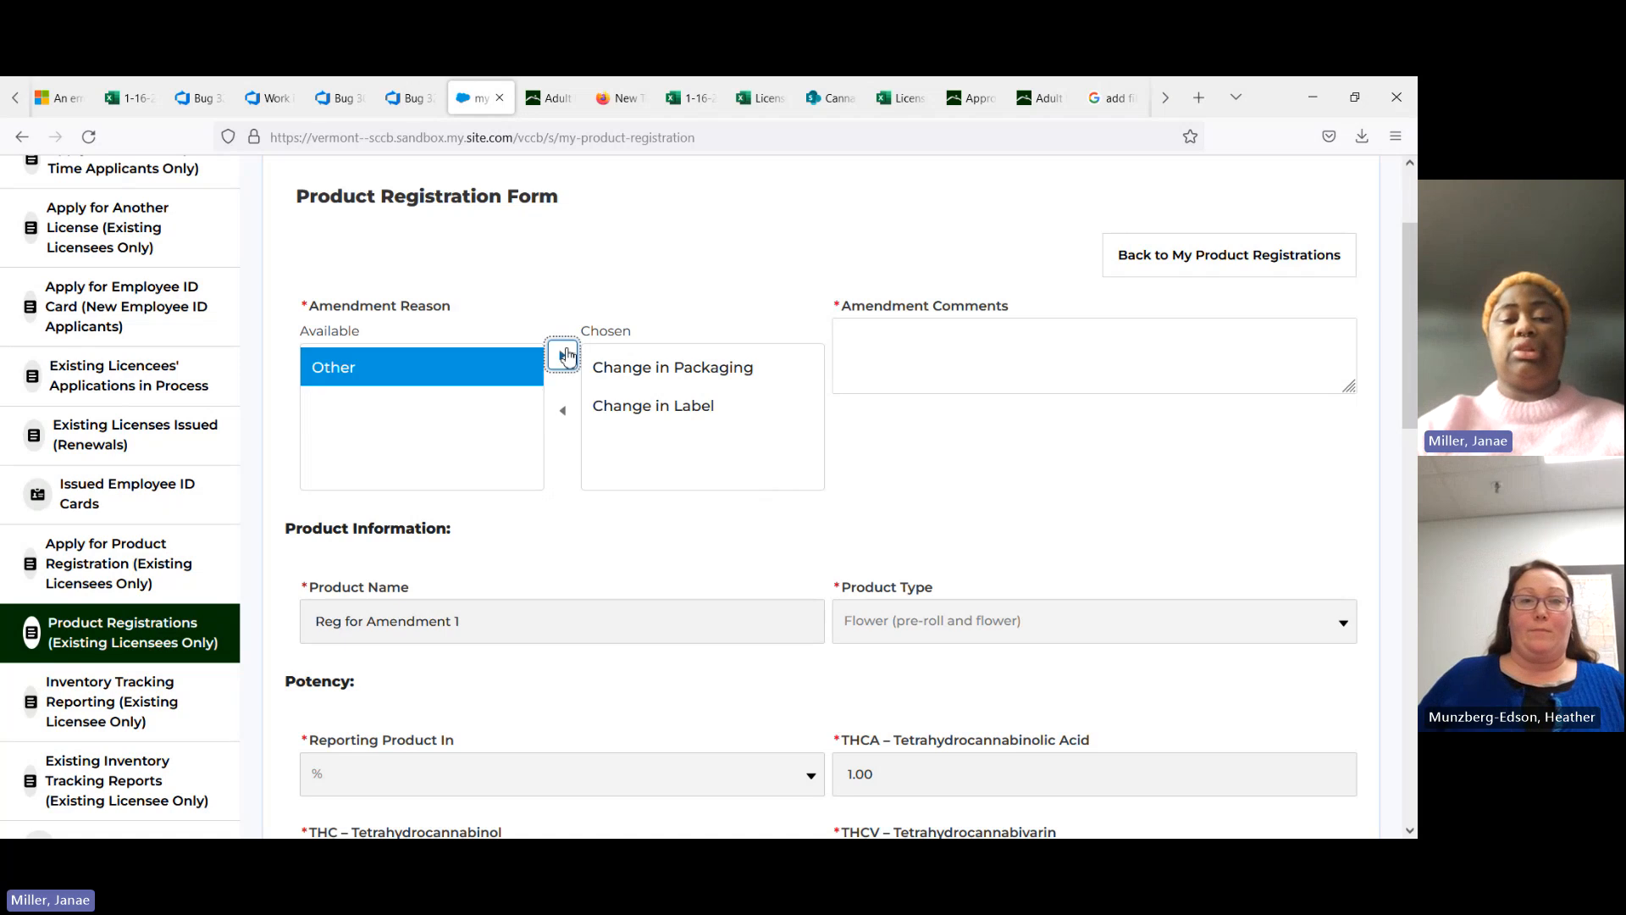
# Step: Remove Other and Change in Label from the chosen amendment reasons, keeping only Change in Packaging
pyautogui.click(568, 413)
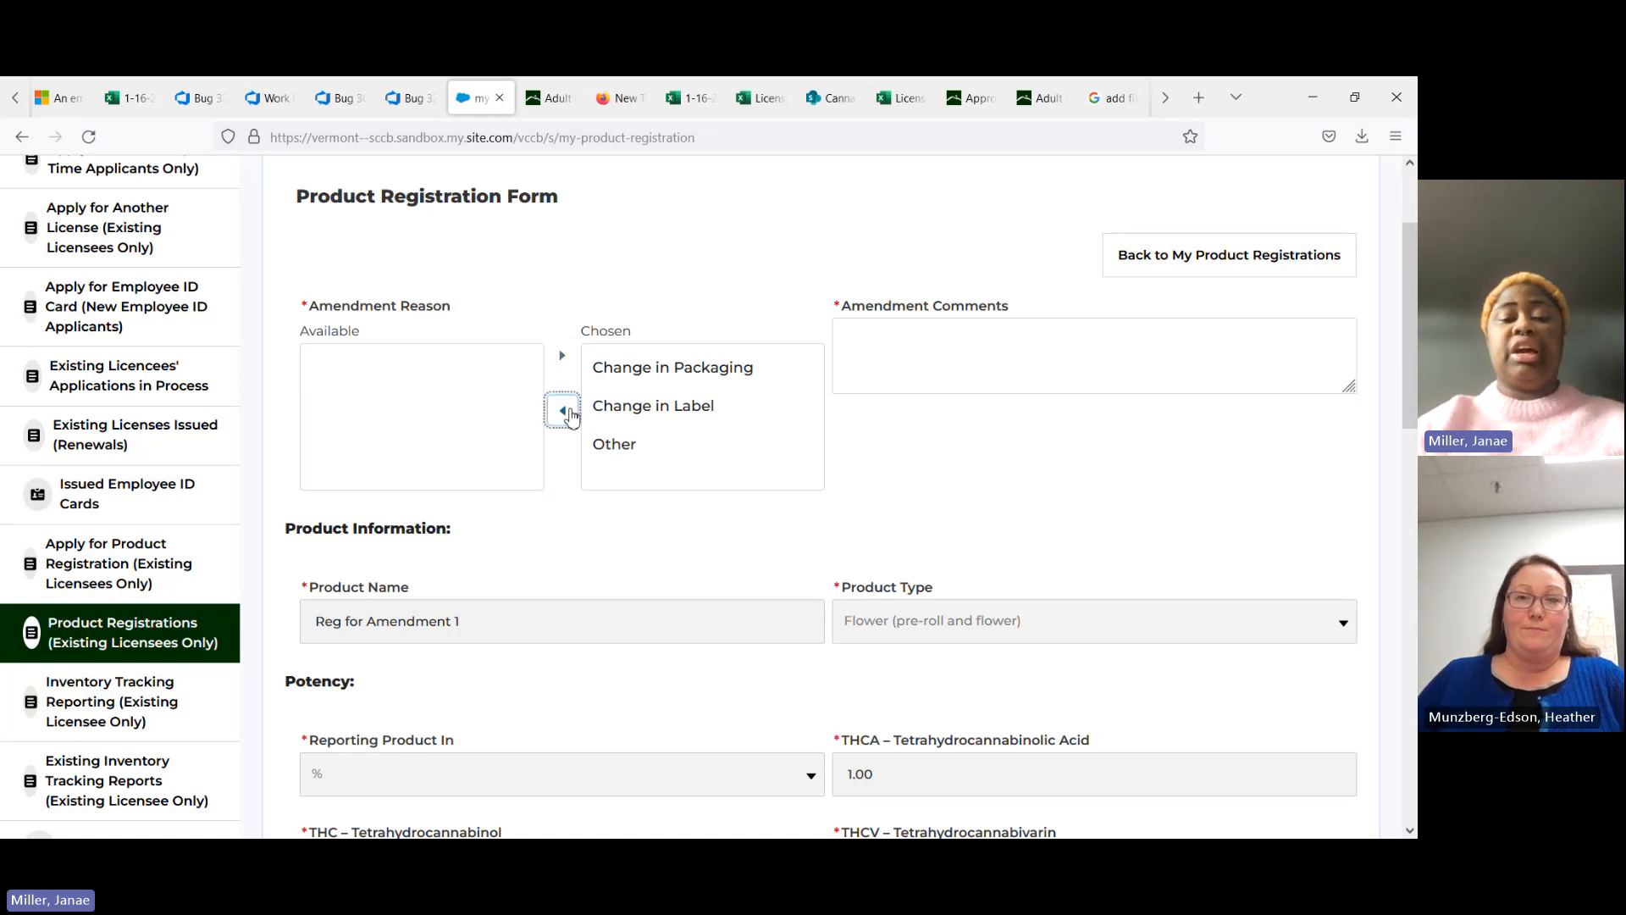
pyautogui.click(603, 444)
pyautogui.click(566, 414)
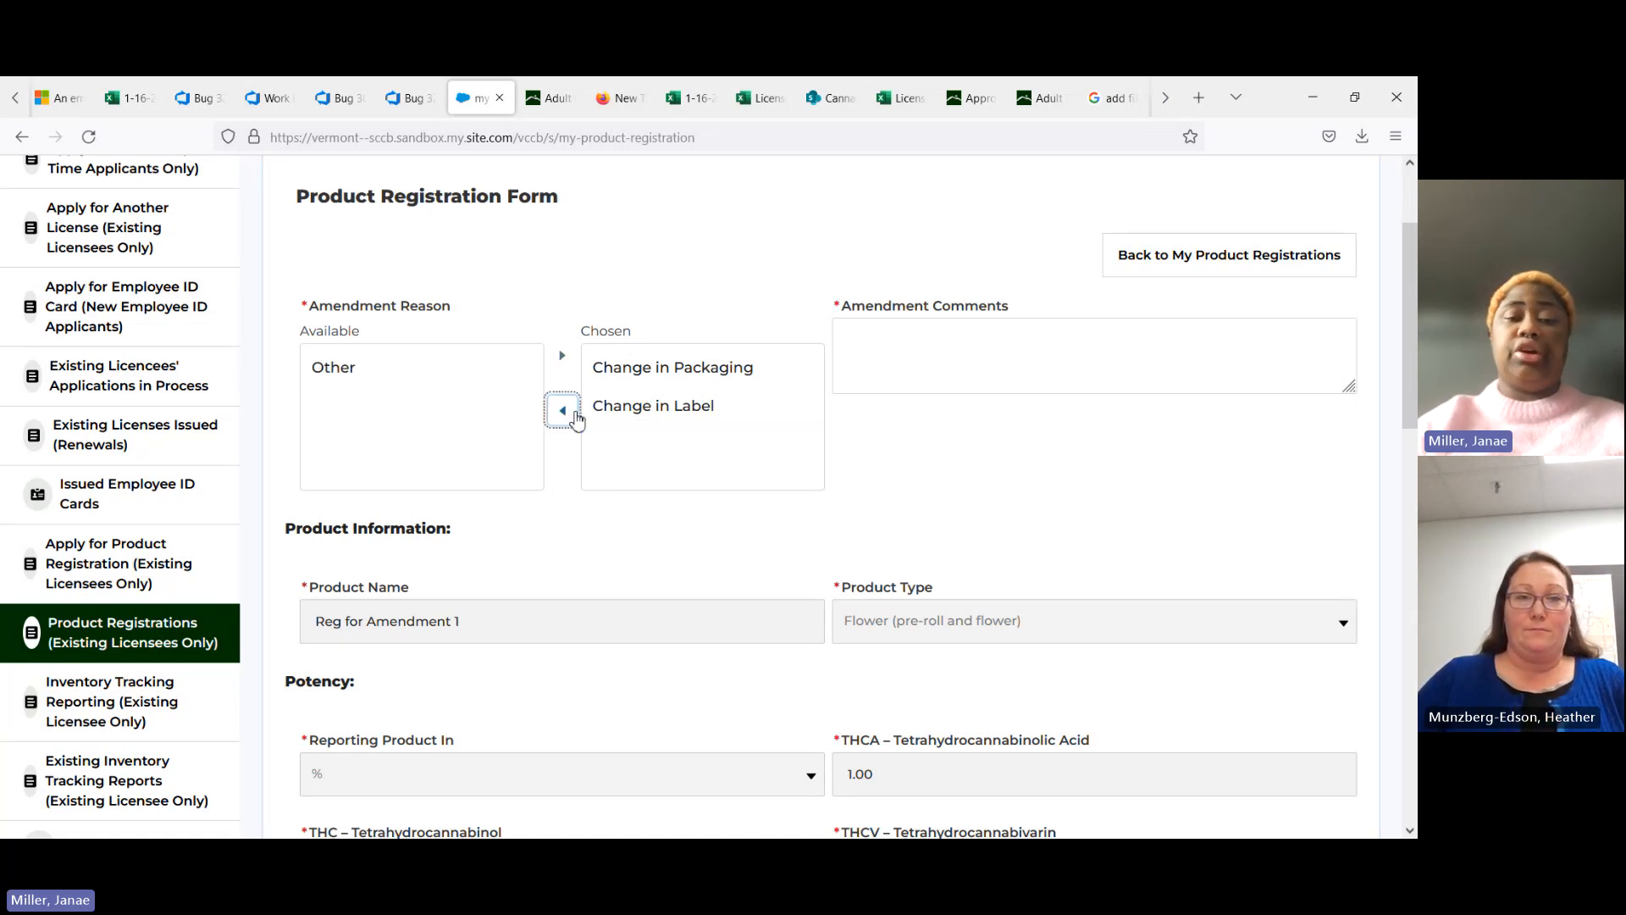
pyautogui.moveTo(601, 409); pyautogui.dragTo(562, 411)
pyautogui.click(562, 411)
pyautogui.click(690, 347)
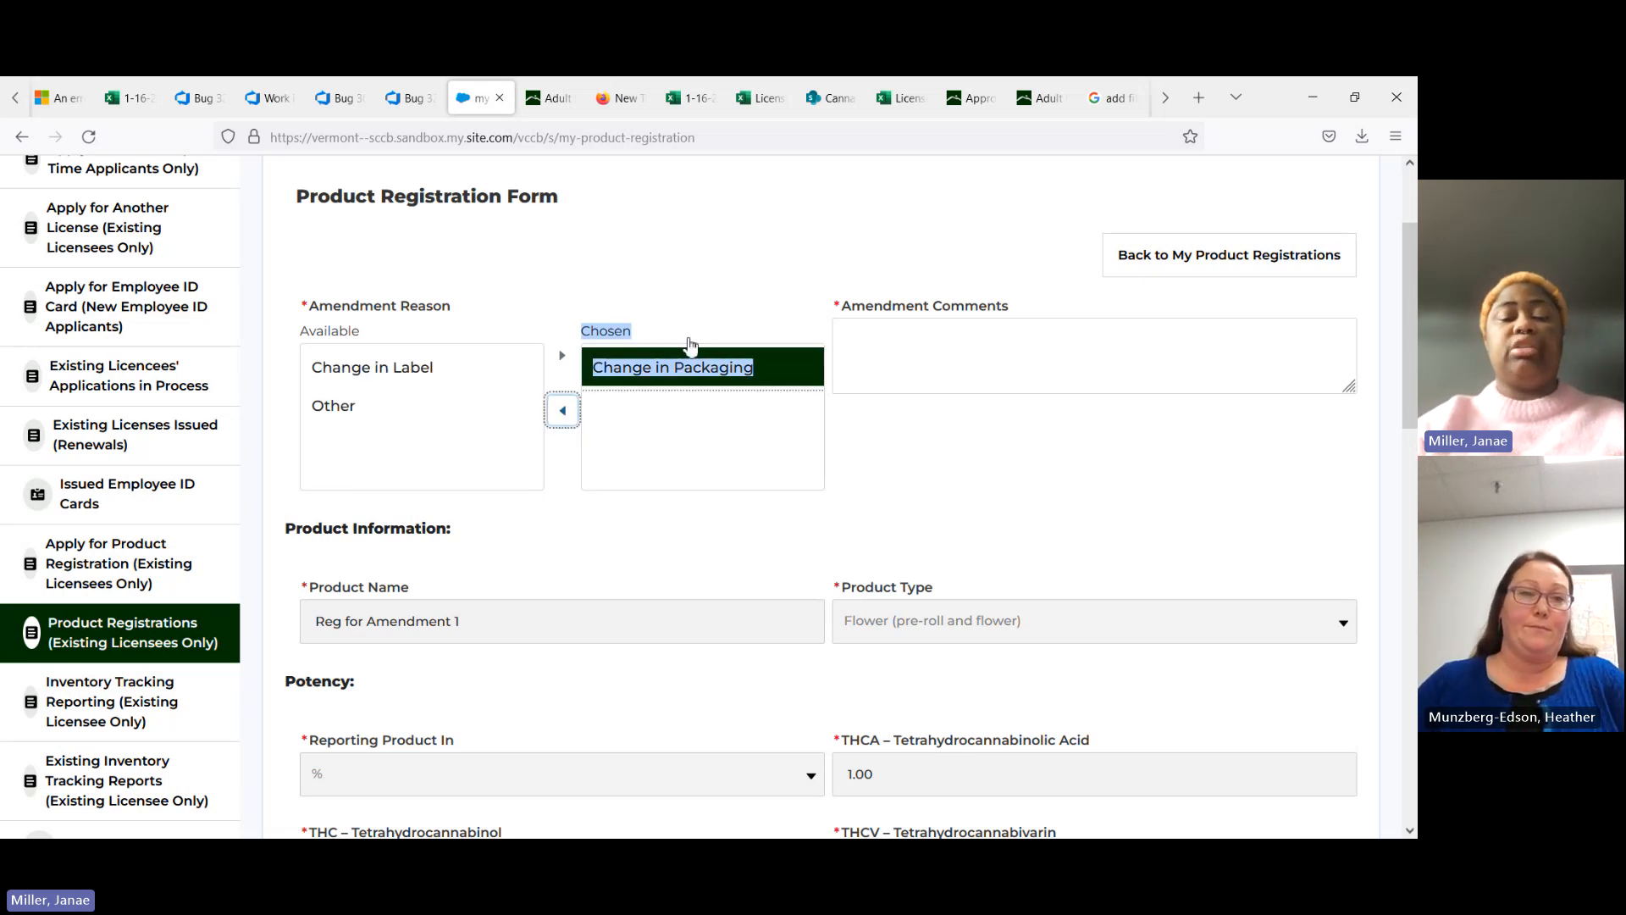
pyautogui.click(682, 223)
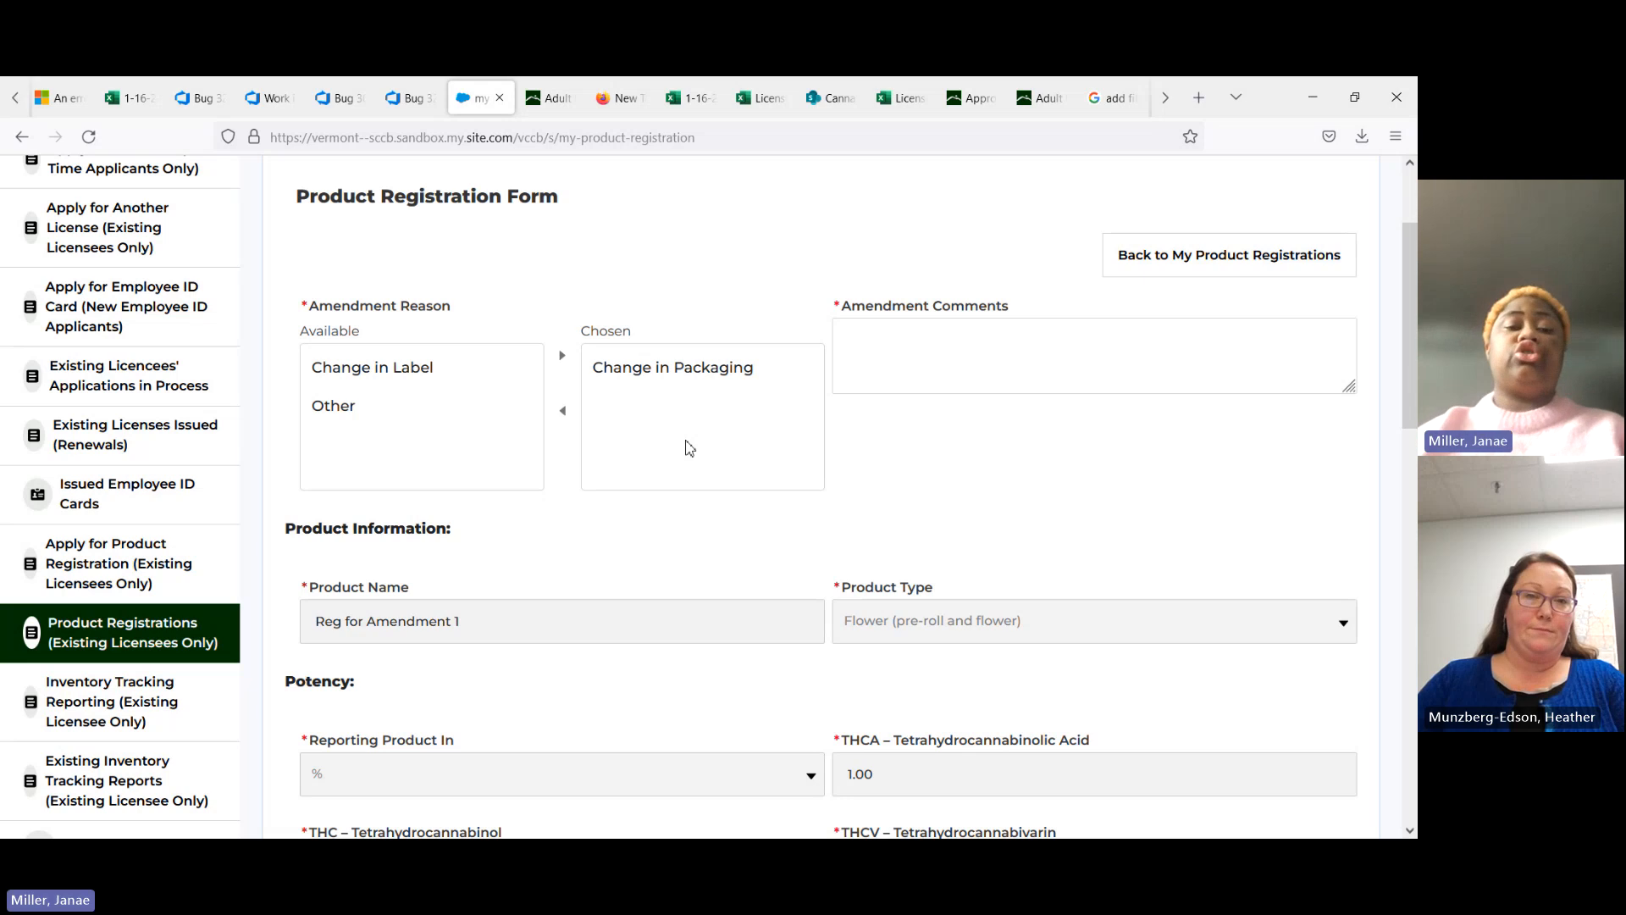
# Step: Enter the amendment comment "changing from metal lids to wooden lids."
pyautogui.click(458, 414)
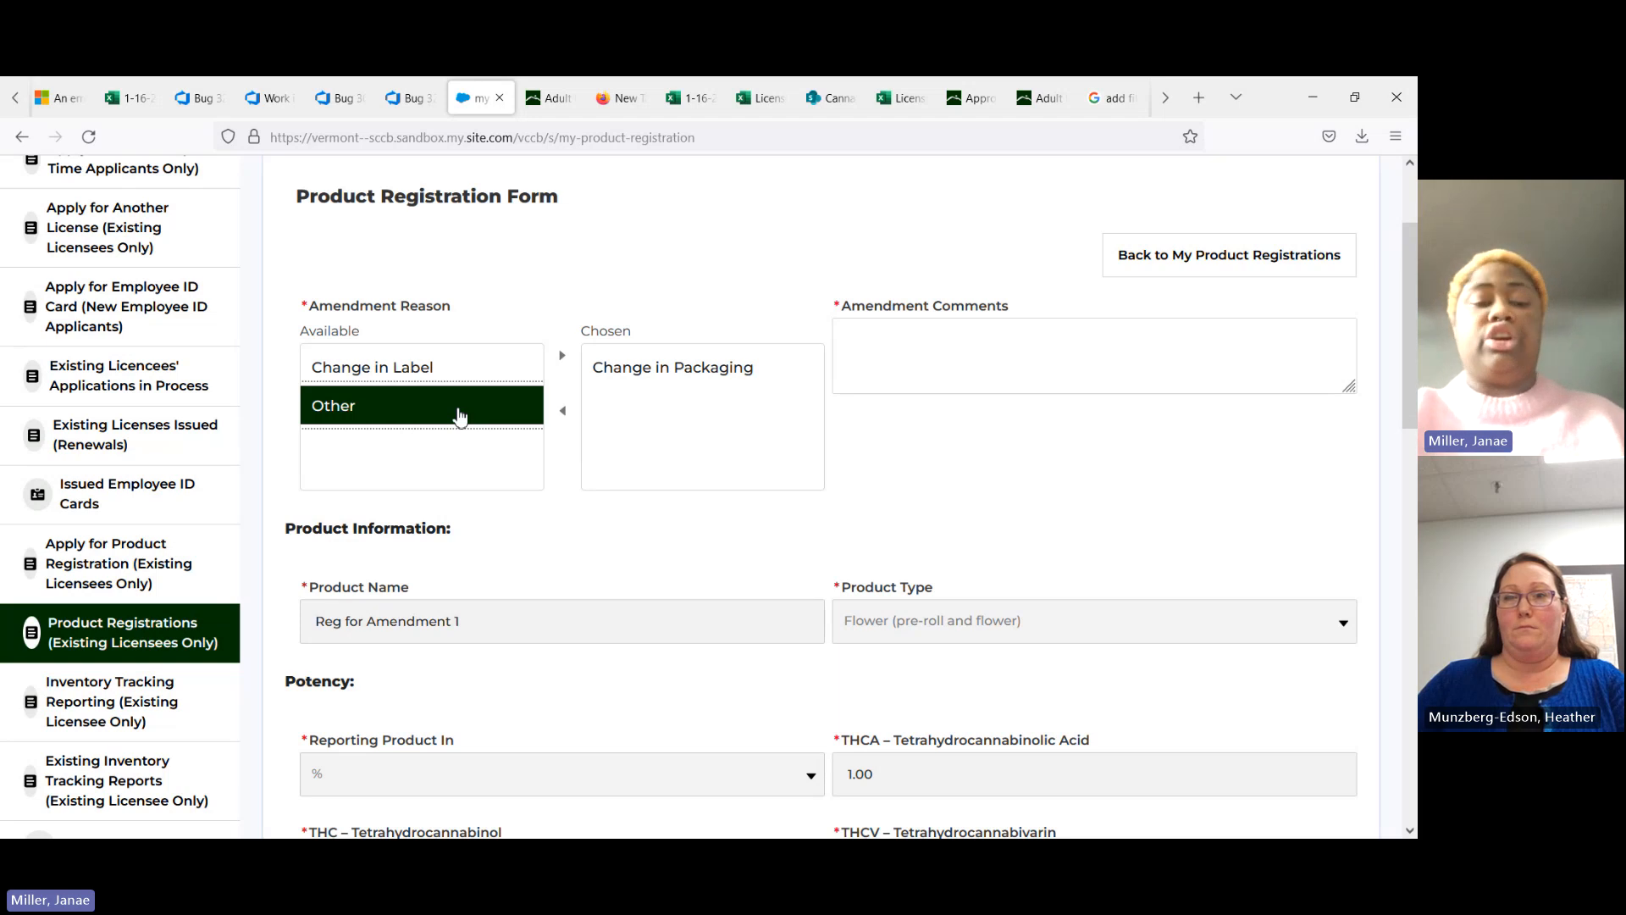
pyautogui.click(887, 359)
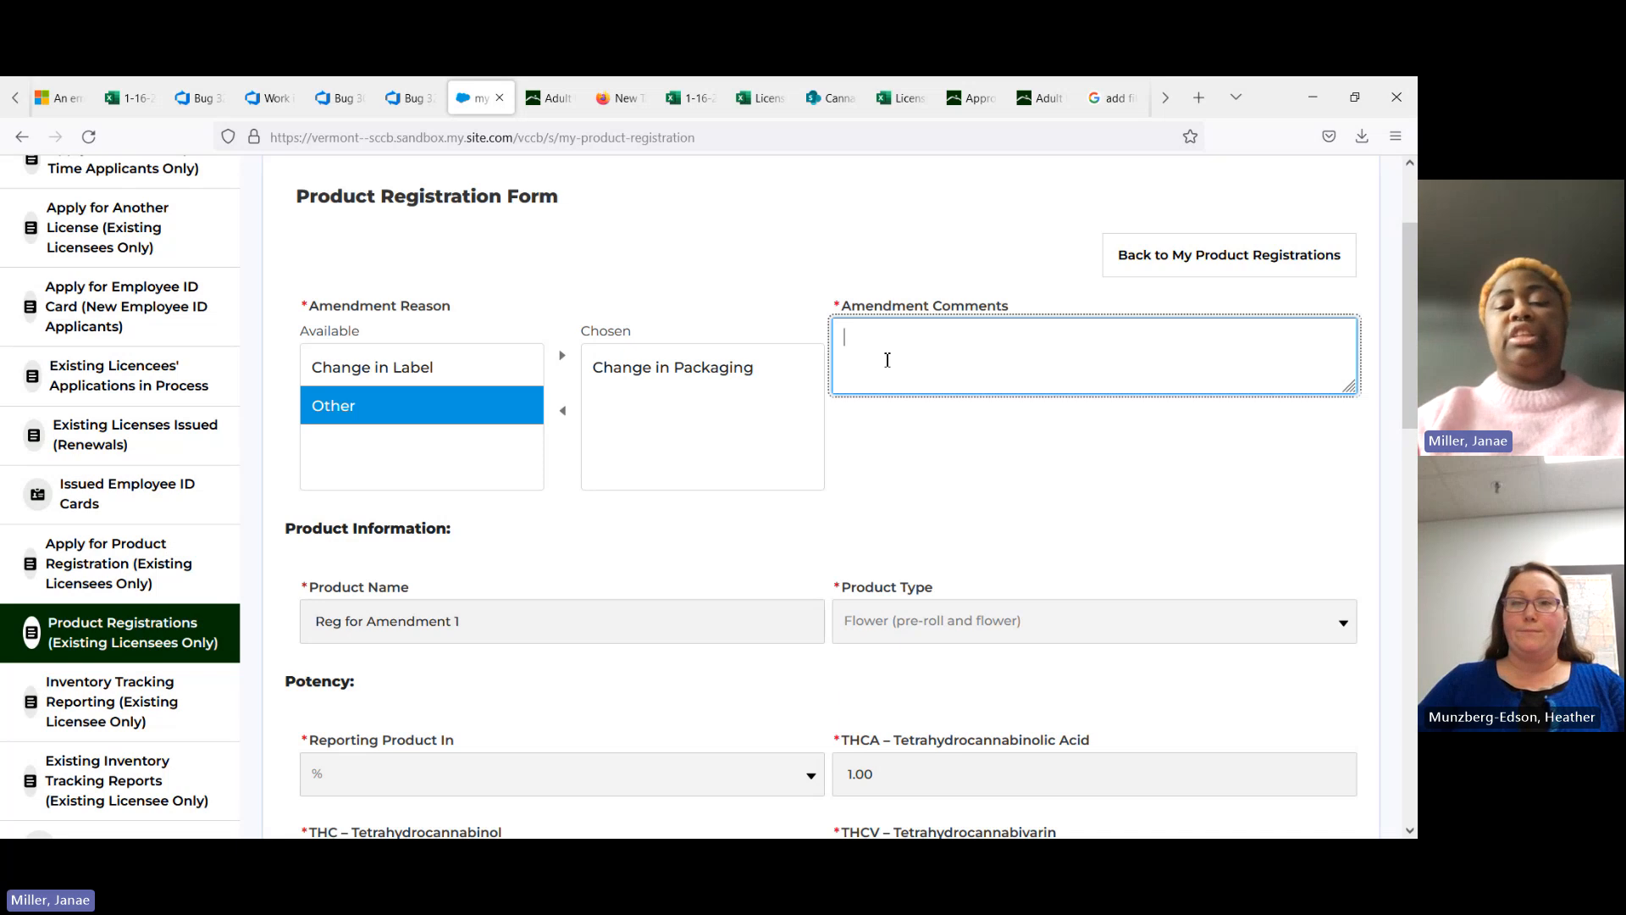
pyautogui.moveTo(832, 313); pyautogui.dragTo(1023, 315)
pyautogui.click(972, 345)
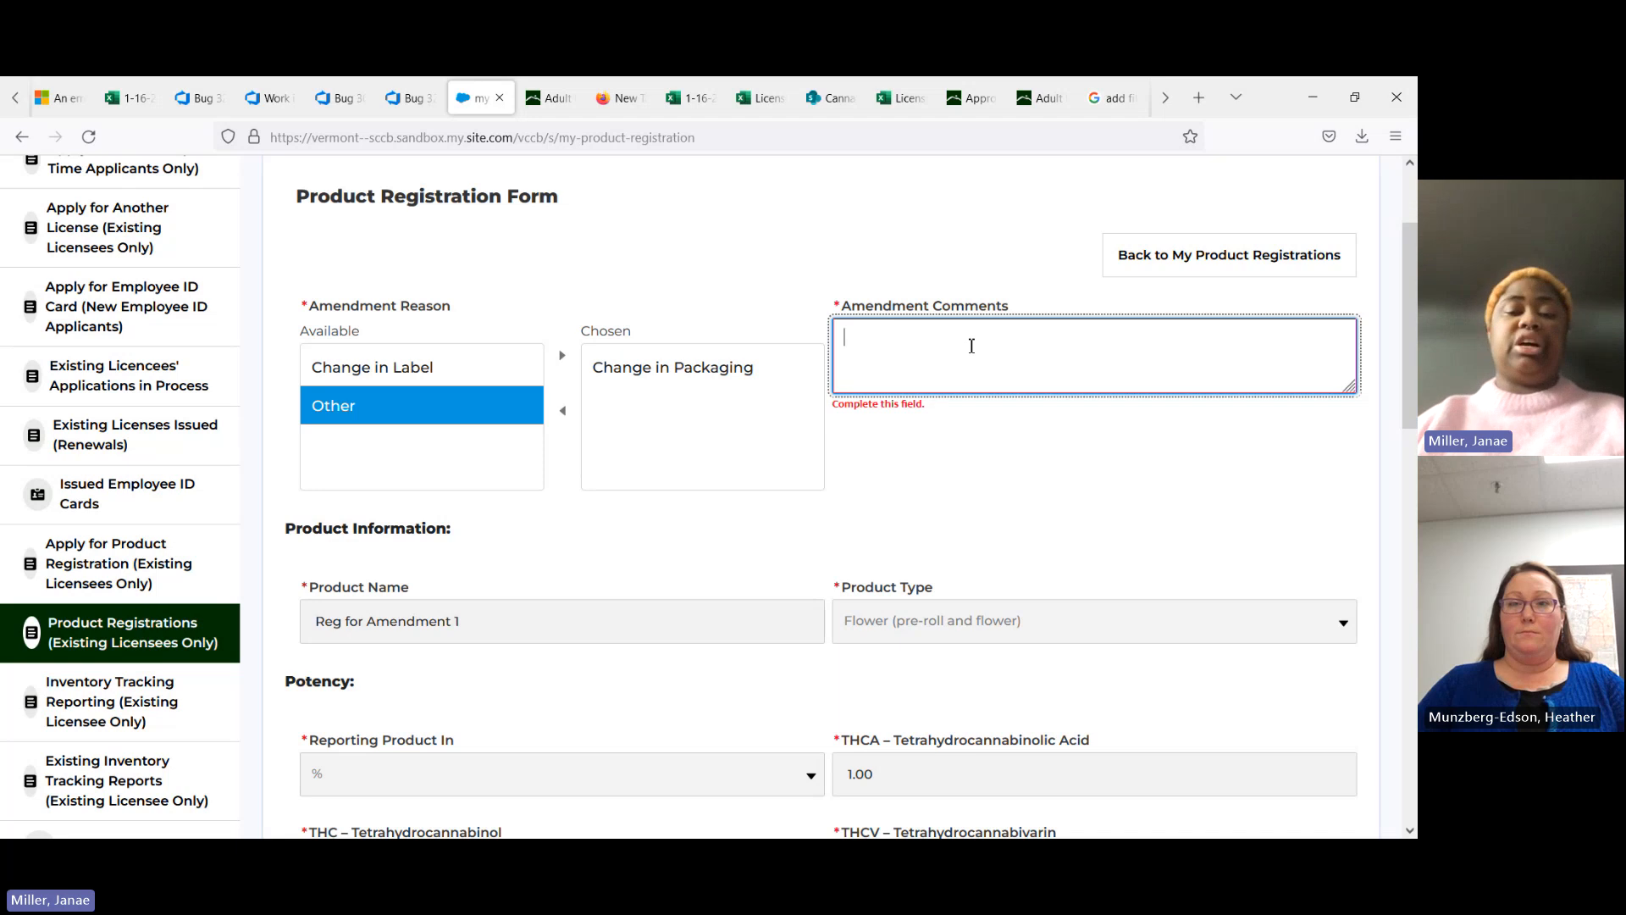
pyautogui.write('changing ')
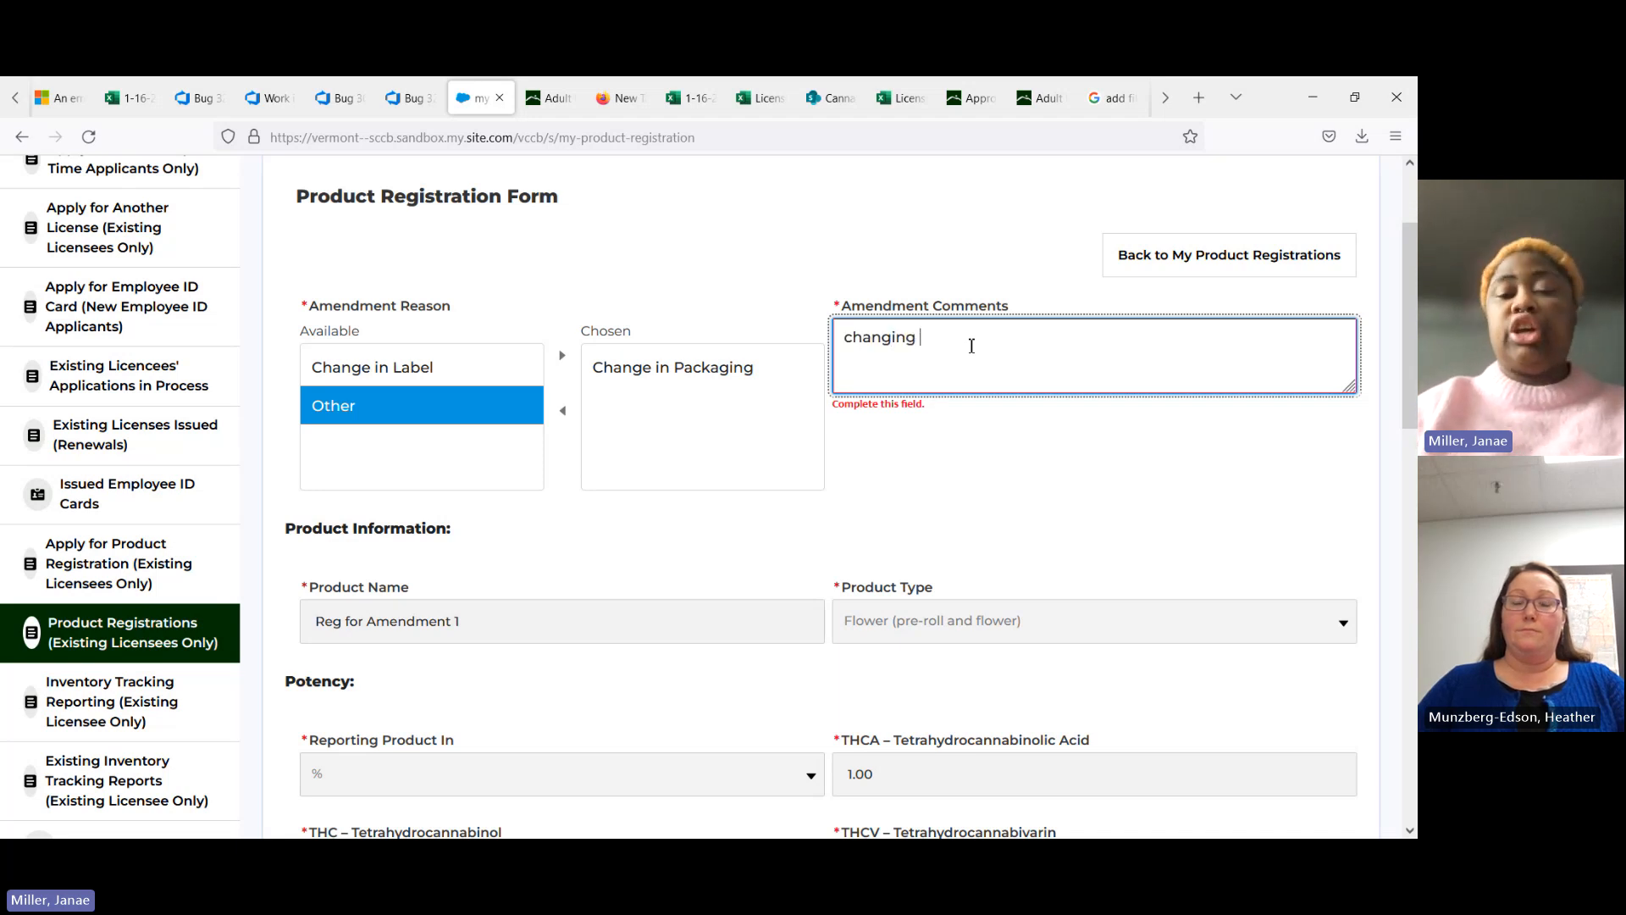
pyautogui.write('from met')
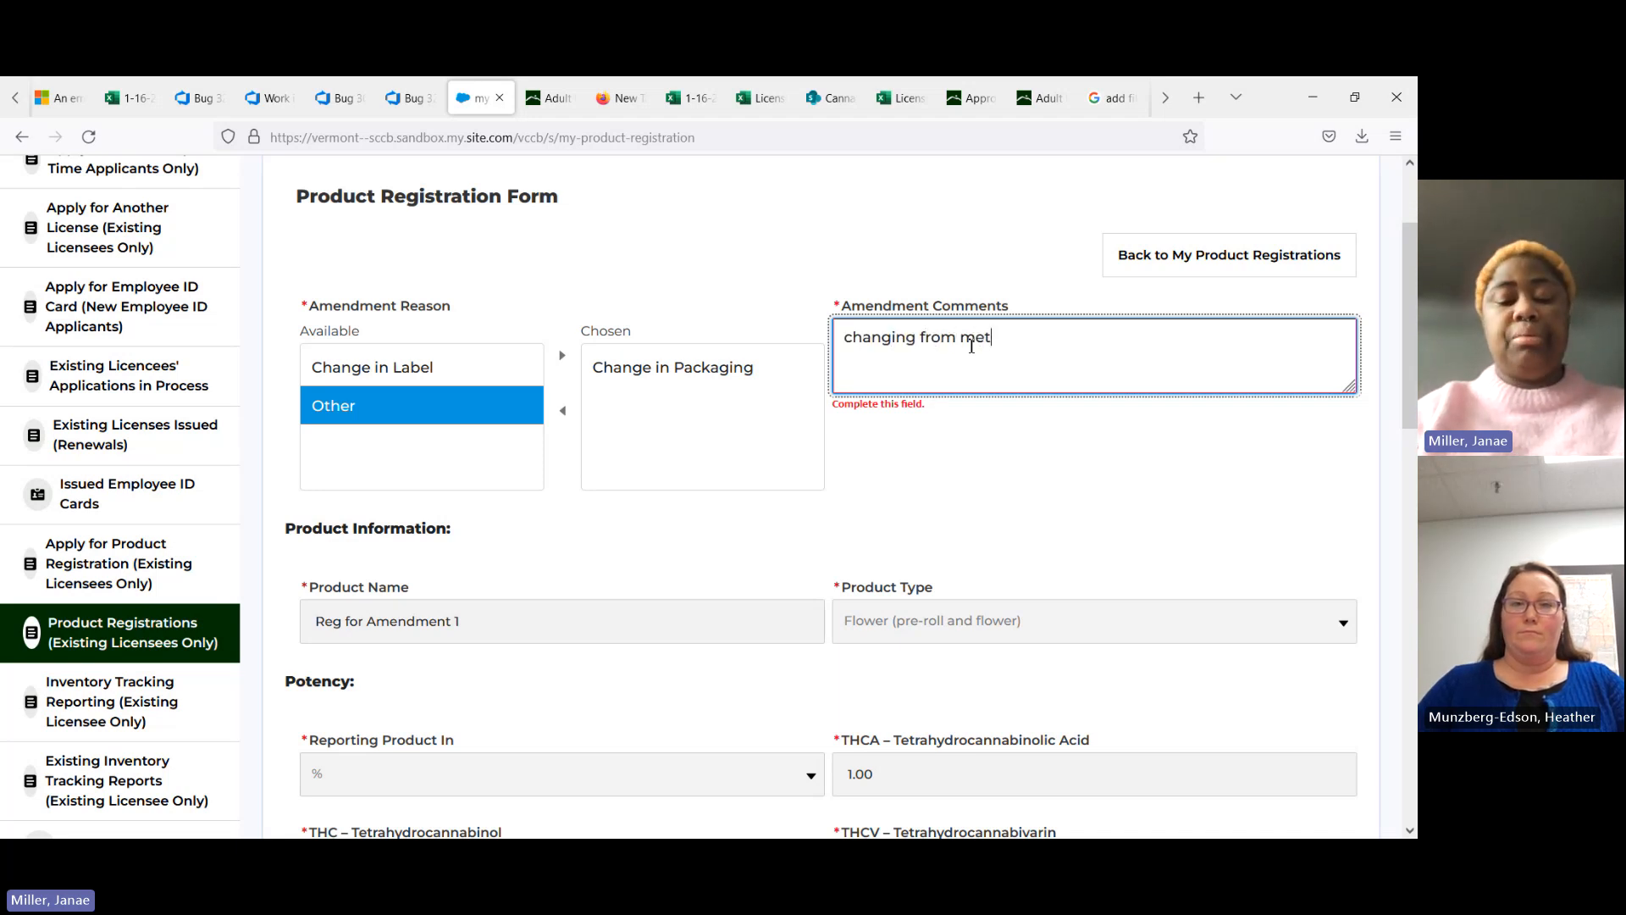
pyautogui.write('al lids to we')
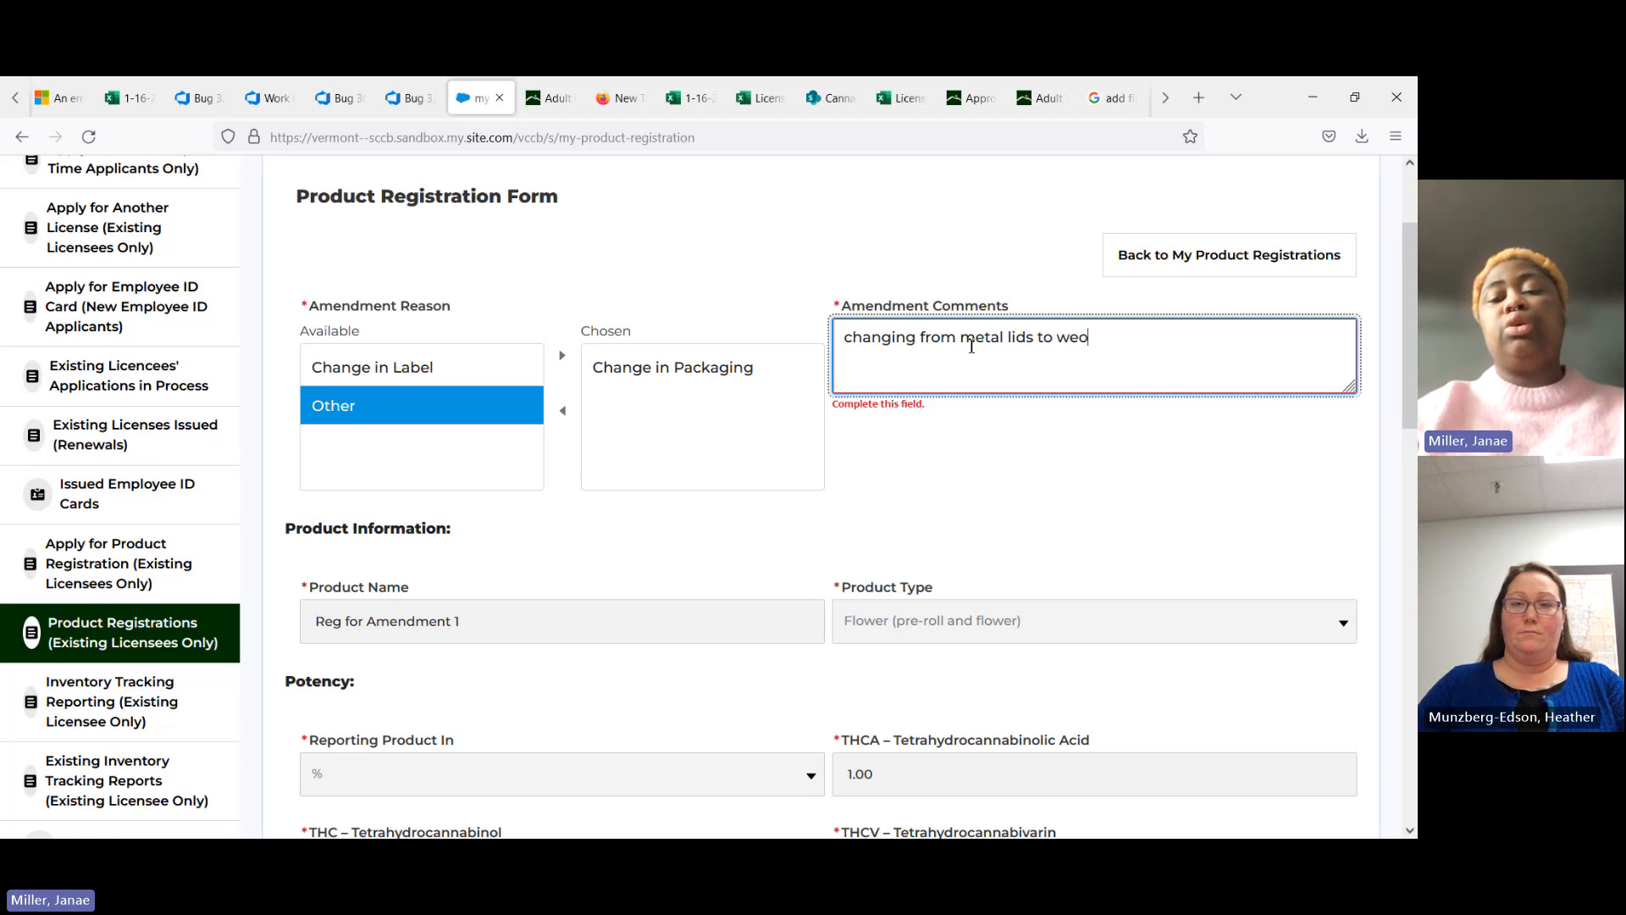
pyautogui.press('BackSpace')
pyautogui.write('ooden lids.')
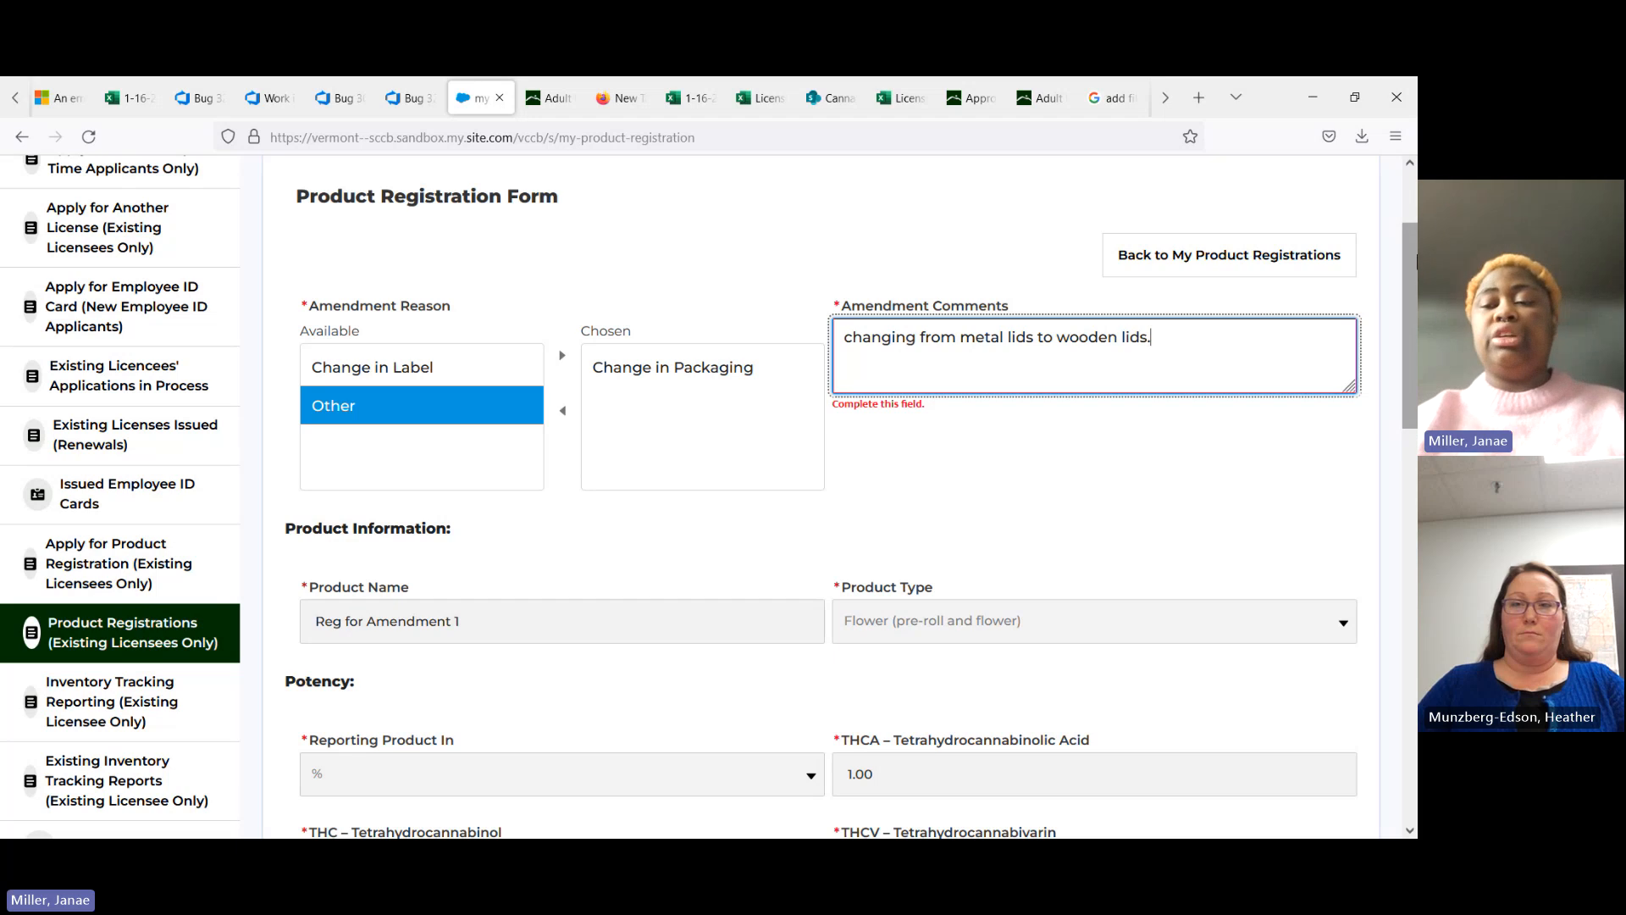
# Step: Review the product information and potency fields, continuing to the packaging and labeling questions and the attestation
pyautogui.moveTo(1410, 288); pyautogui.dragTo(1416, 399)
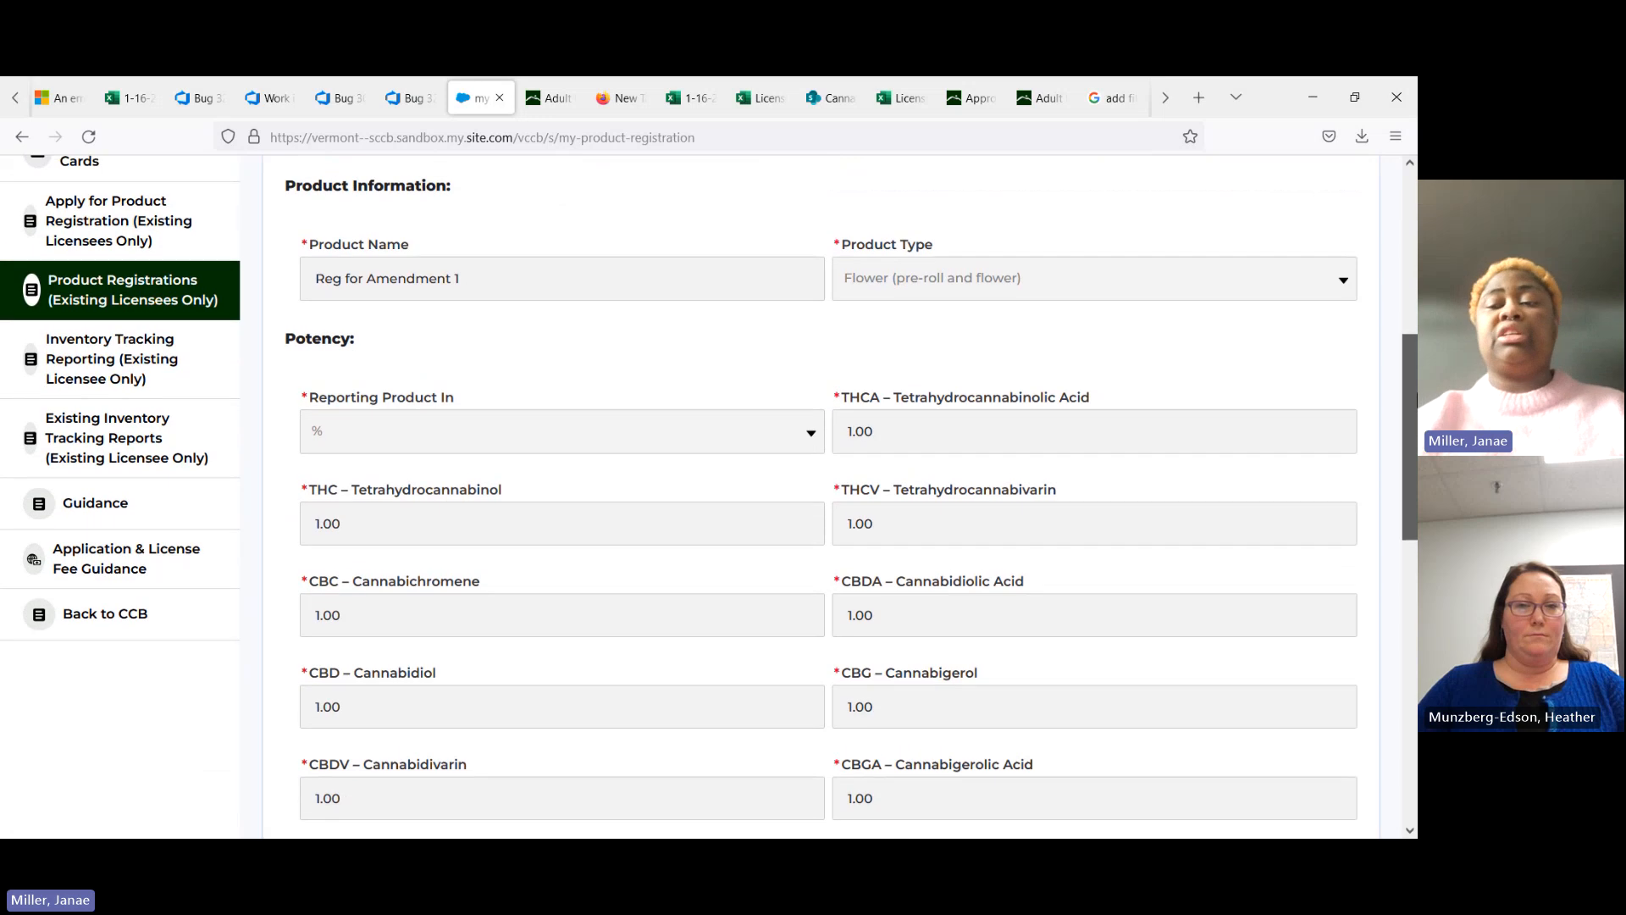
pyautogui.click(1232, 273)
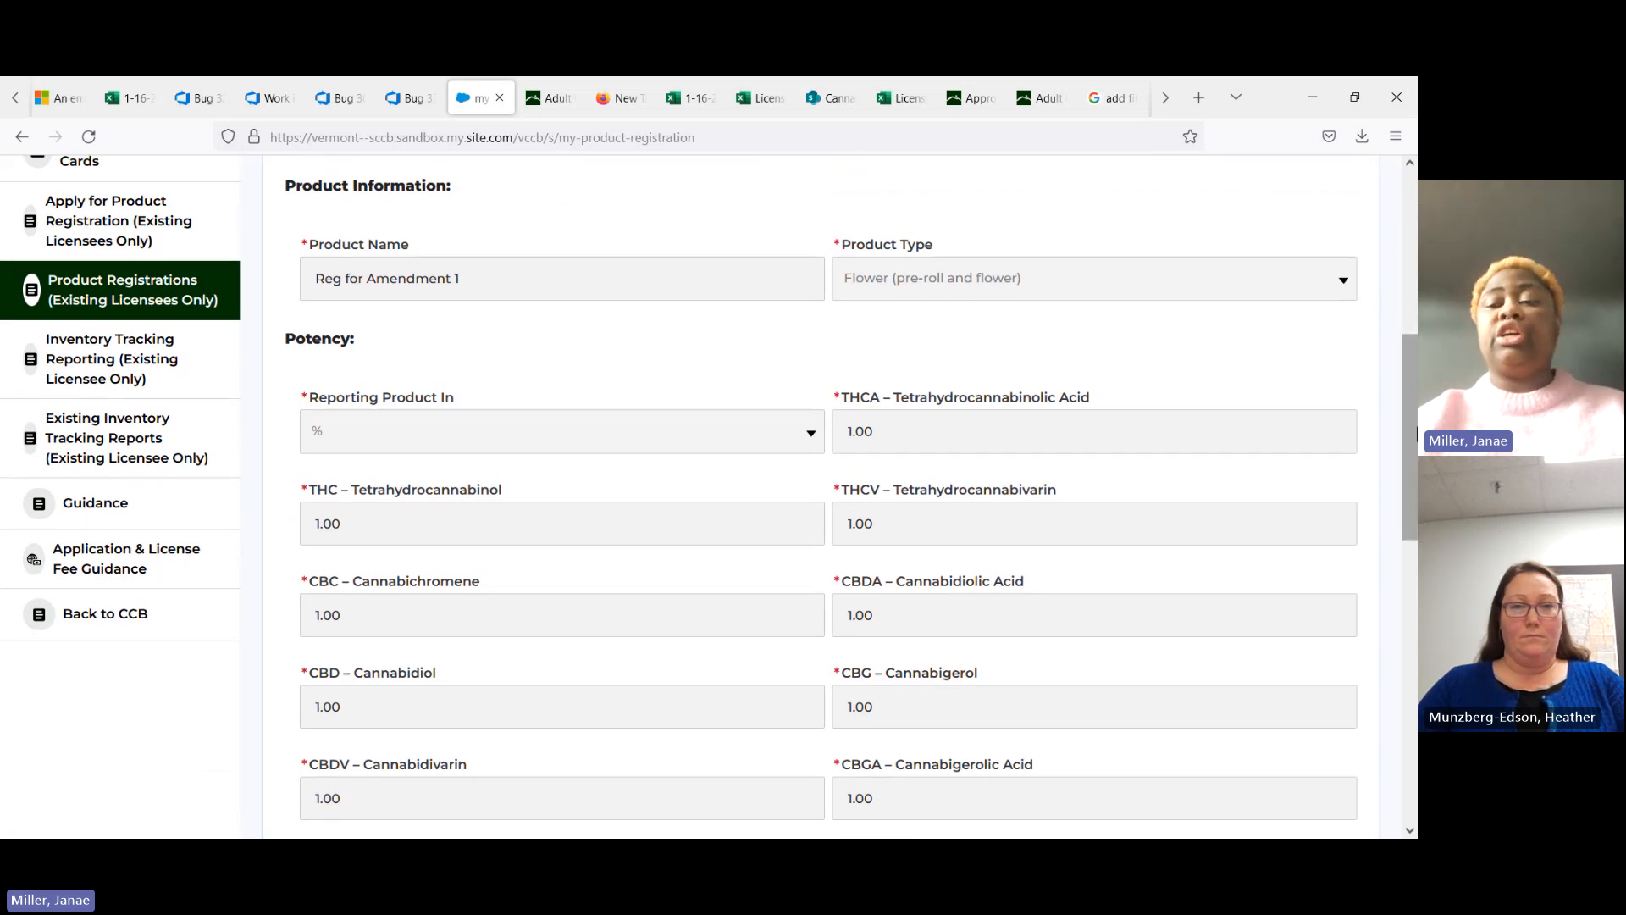
pyautogui.moveTo(1412, 421); pyautogui.dragTo(1397, 291)
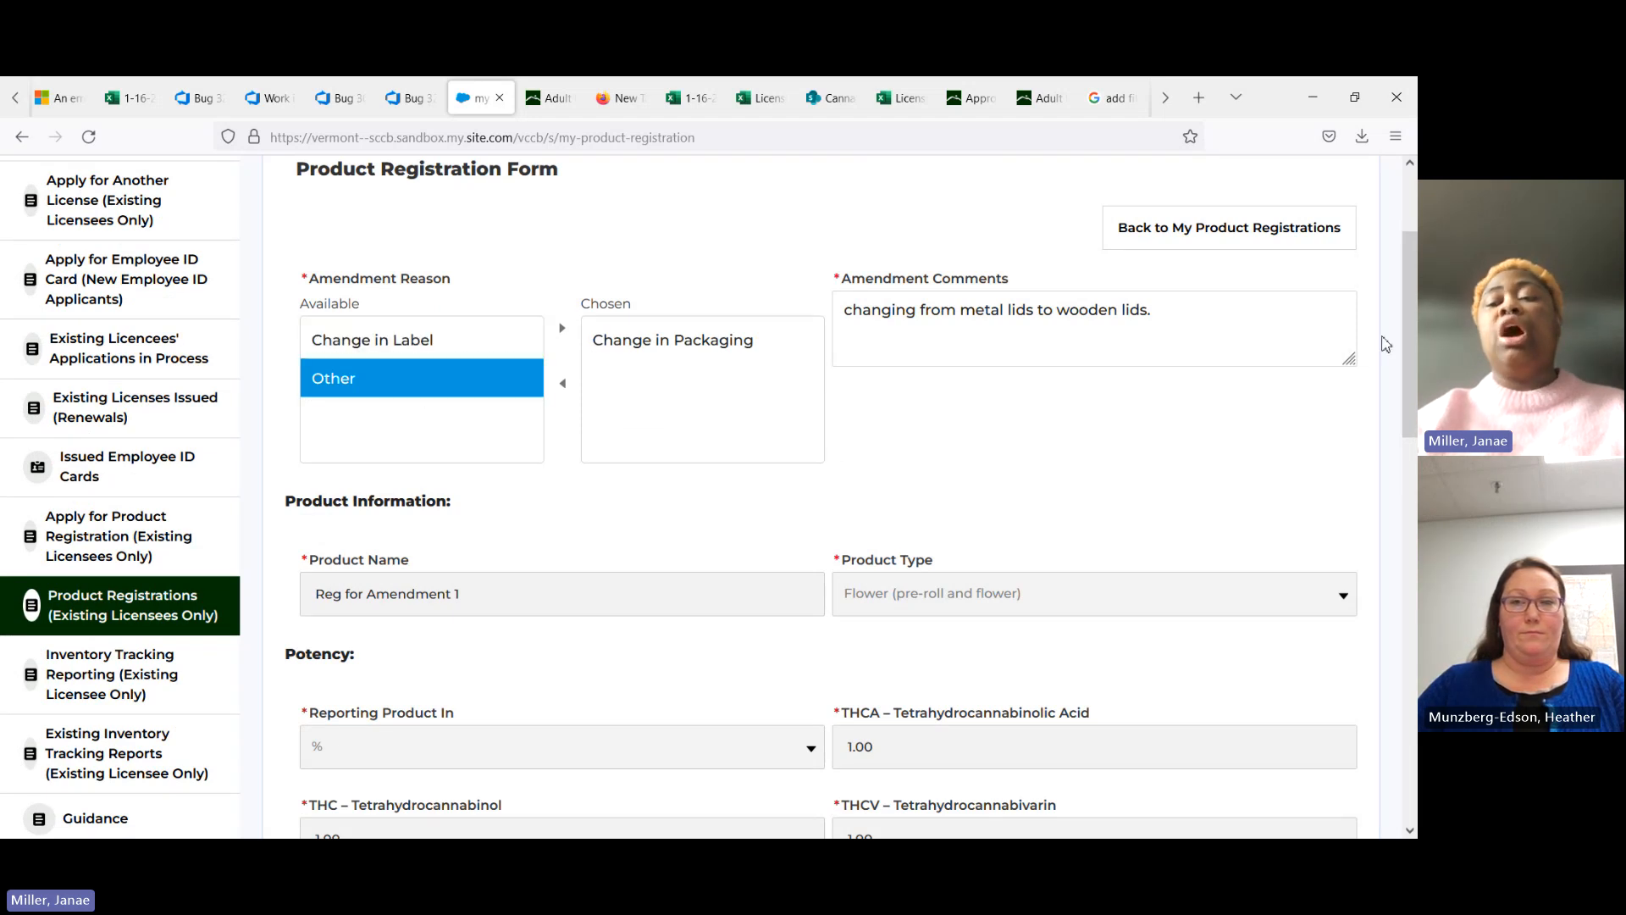
pyautogui.moveTo(1411, 304); pyautogui.dragTo(1414, 690)
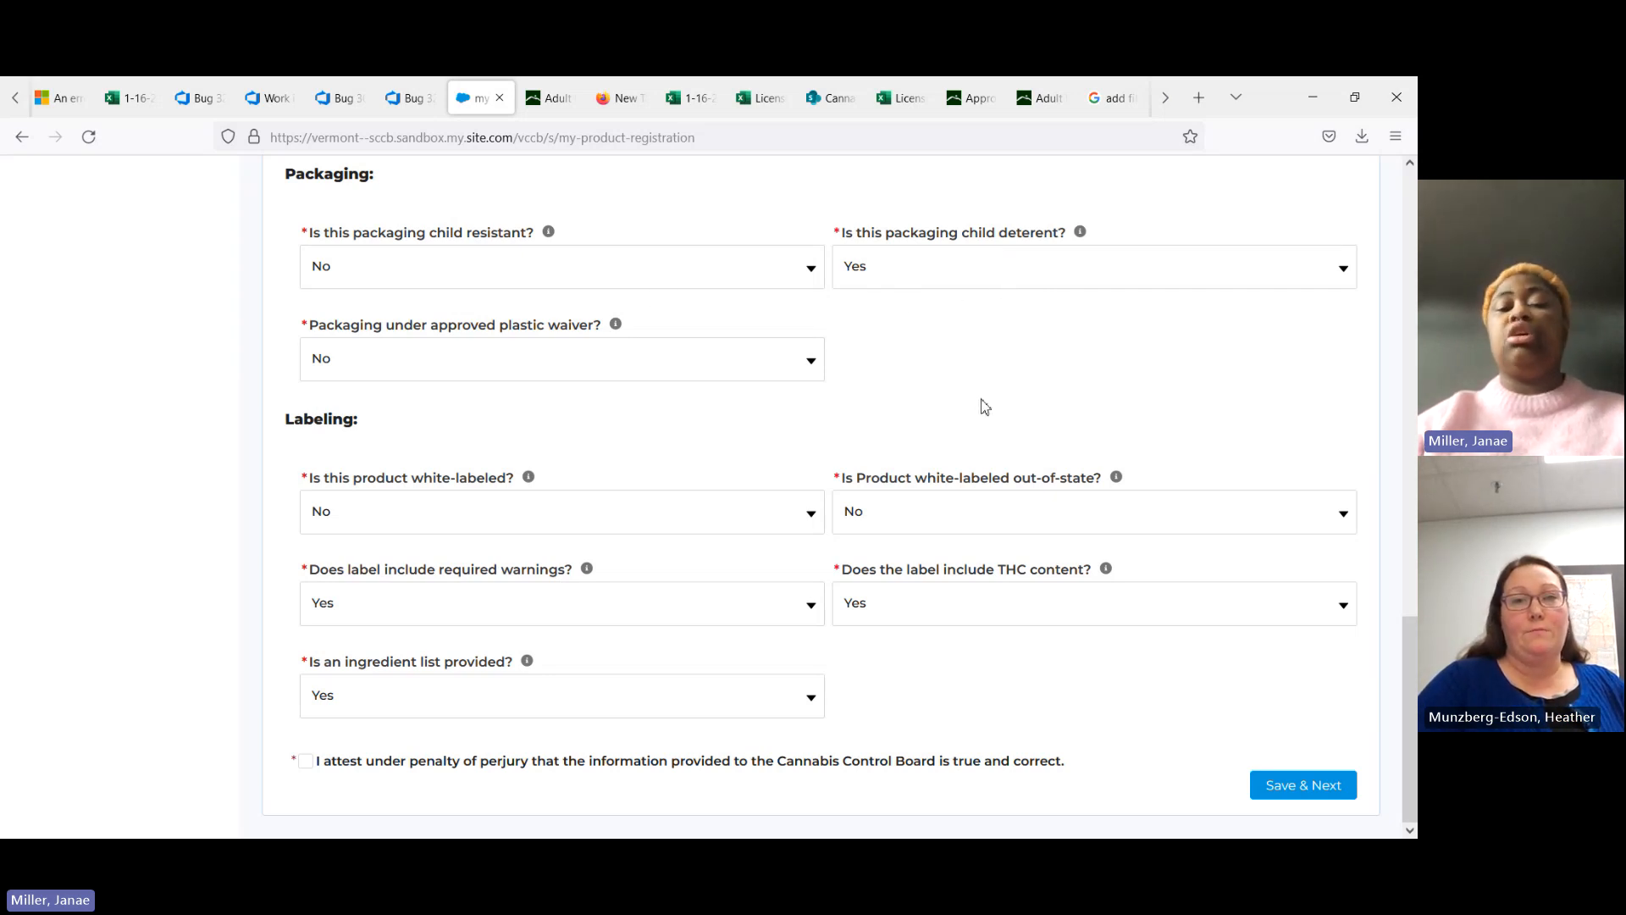
# Step: Answer Yes to whether the packaging is child resistant and No to whether an ingredient list is provided
pyautogui.click(788, 277)
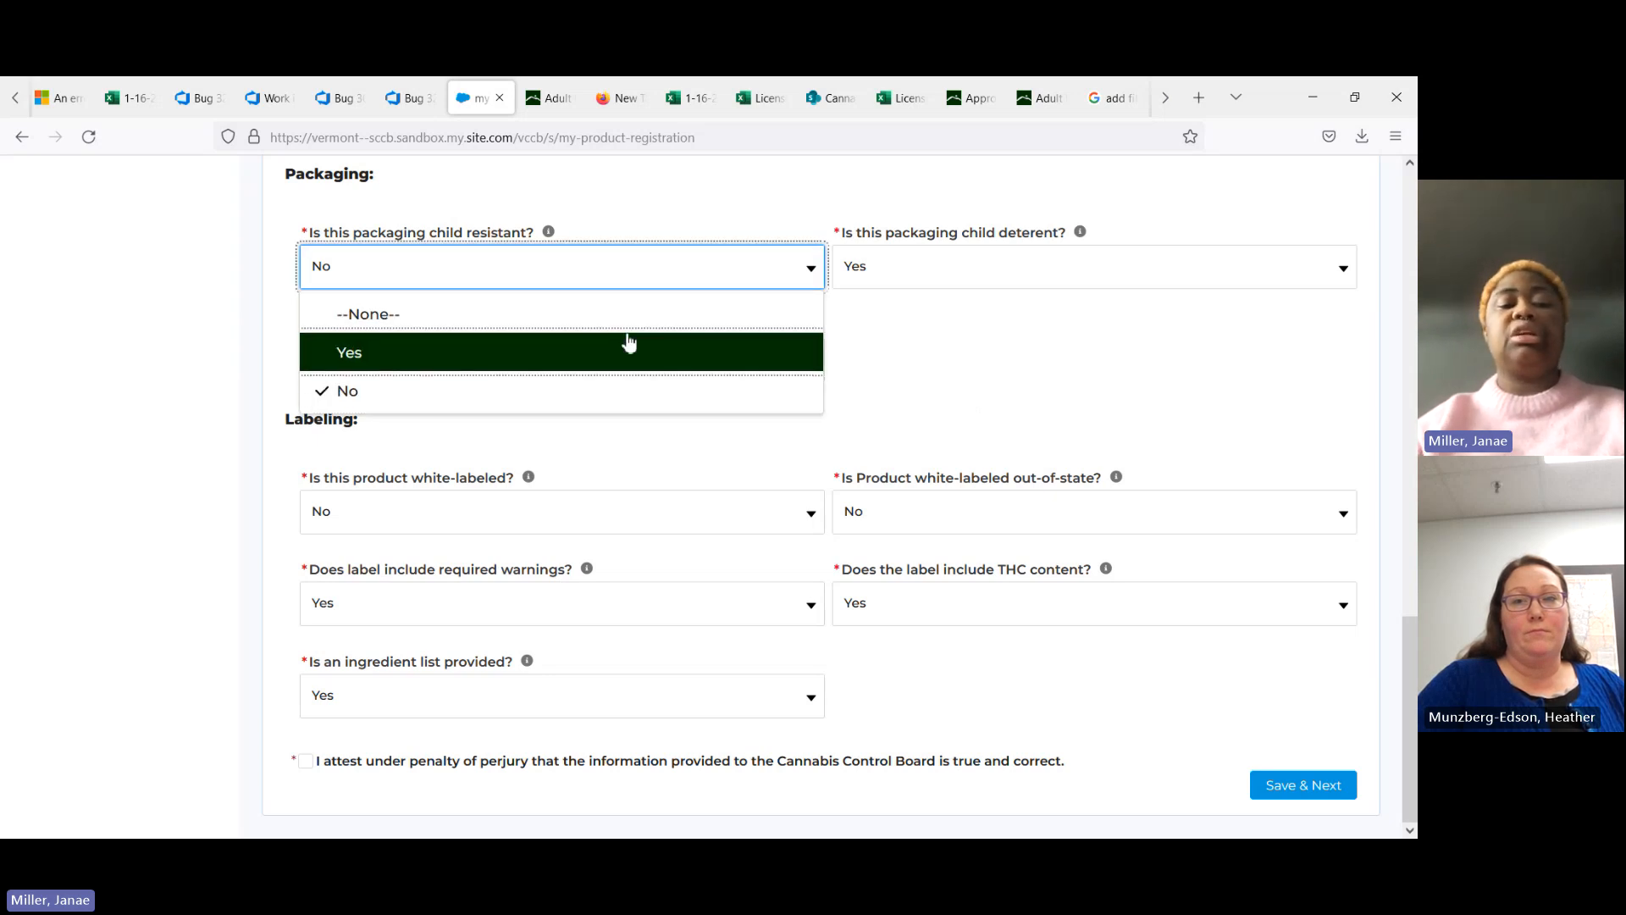
pyautogui.click(611, 358)
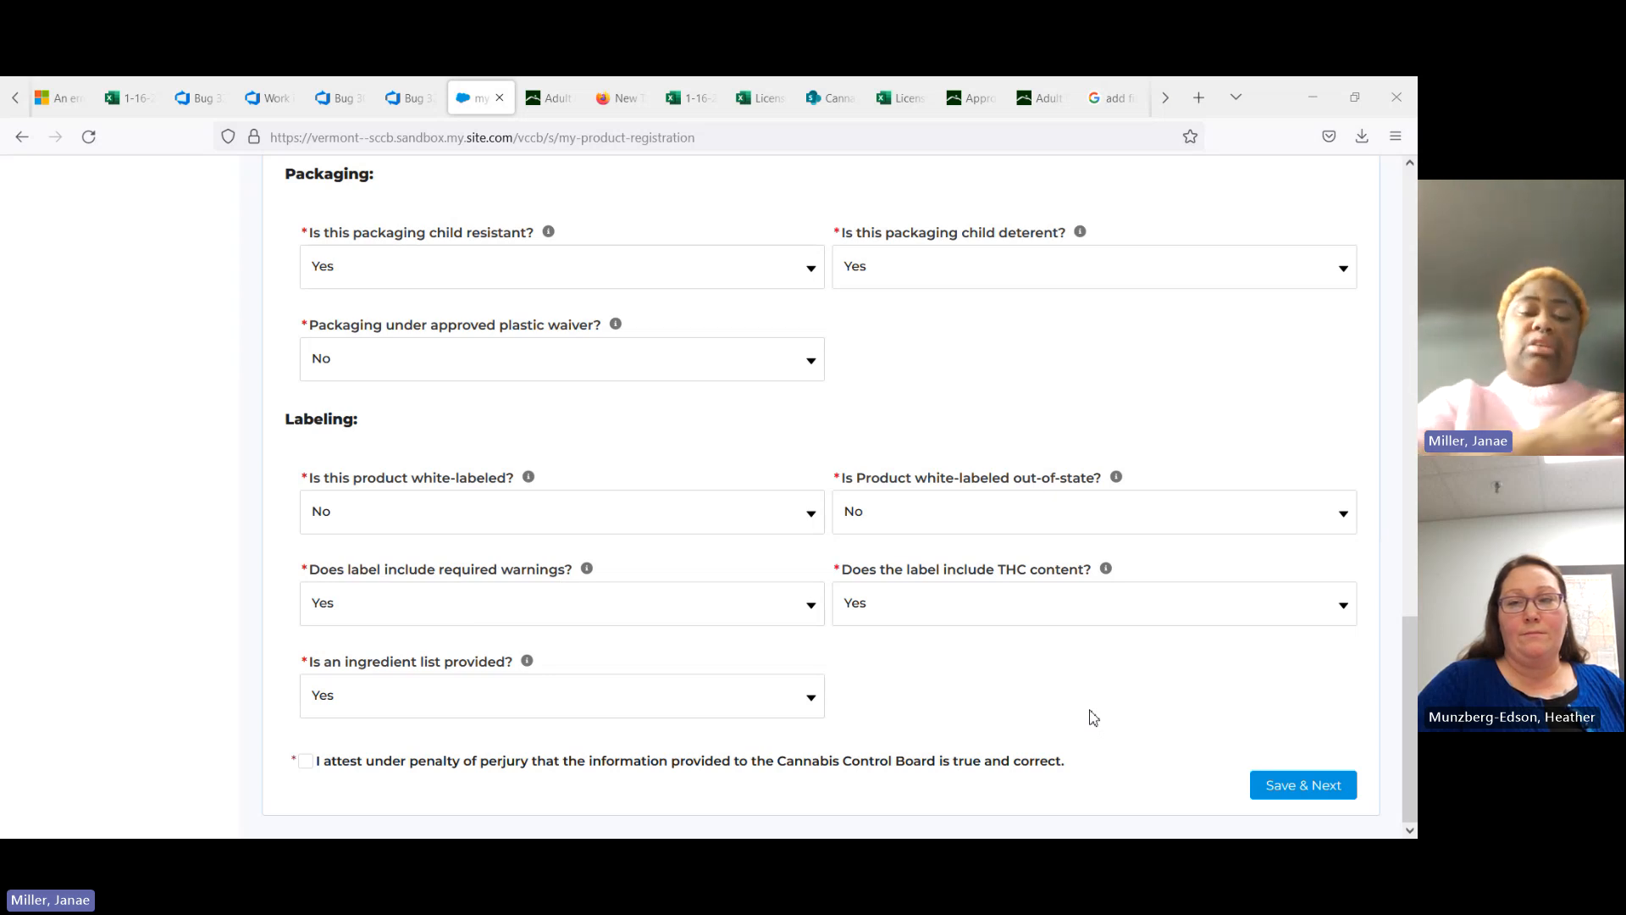
pyautogui.click(639, 710)
pyautogui.click(440, 654)
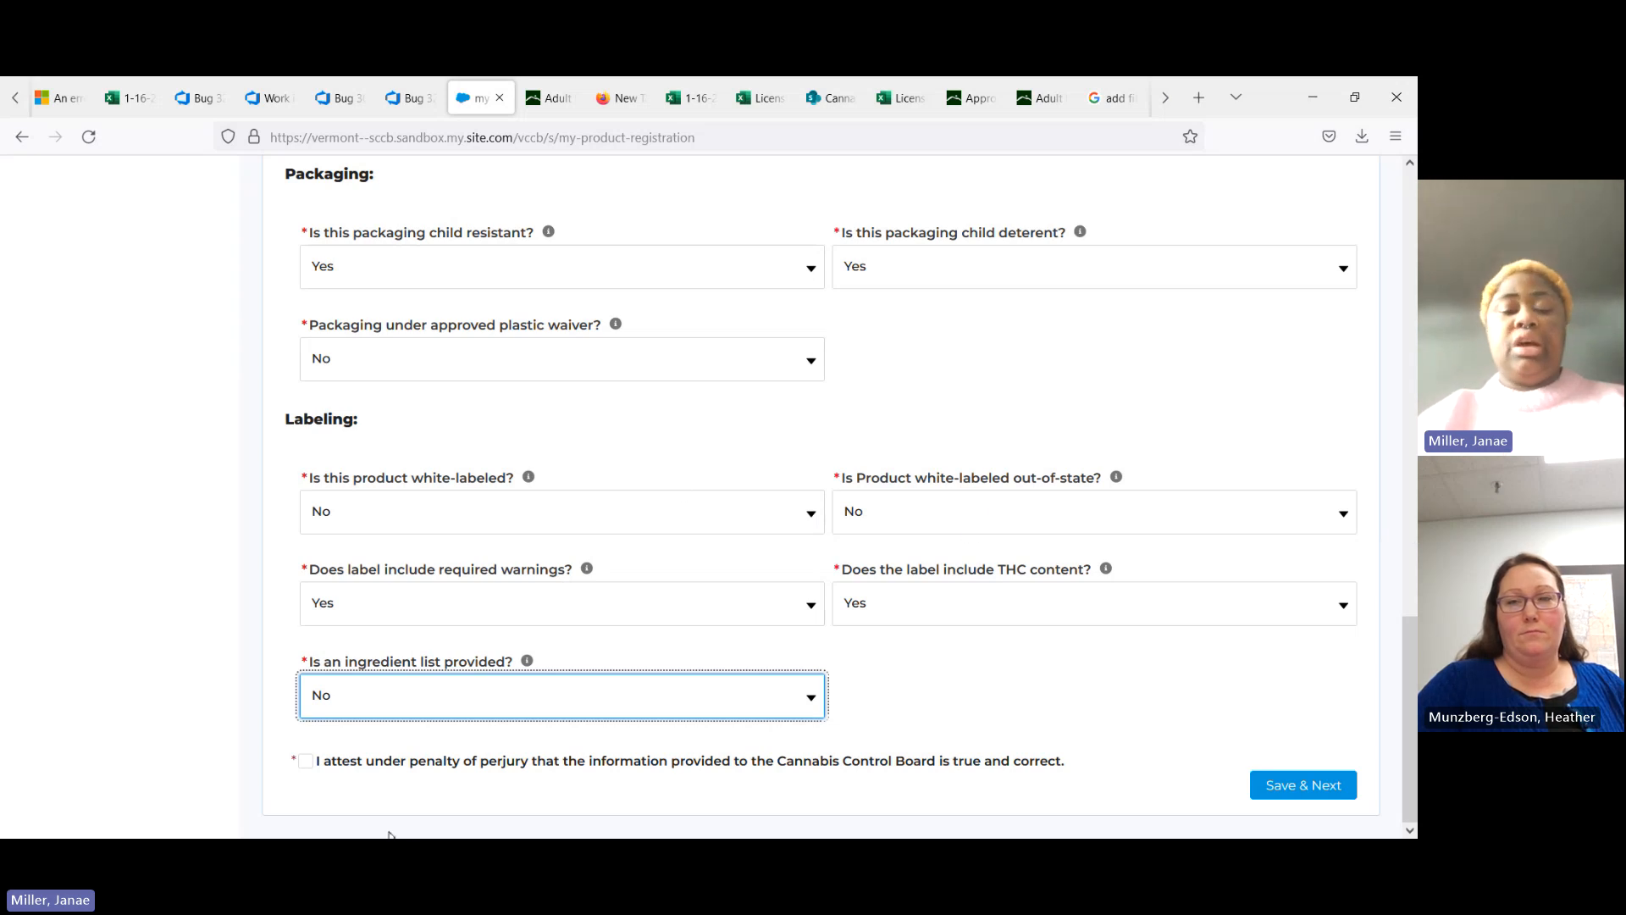
# Step: Attest that the amendment information is true and correct, then save it and continue to the documents upload
pyautogui.click(302, 763)
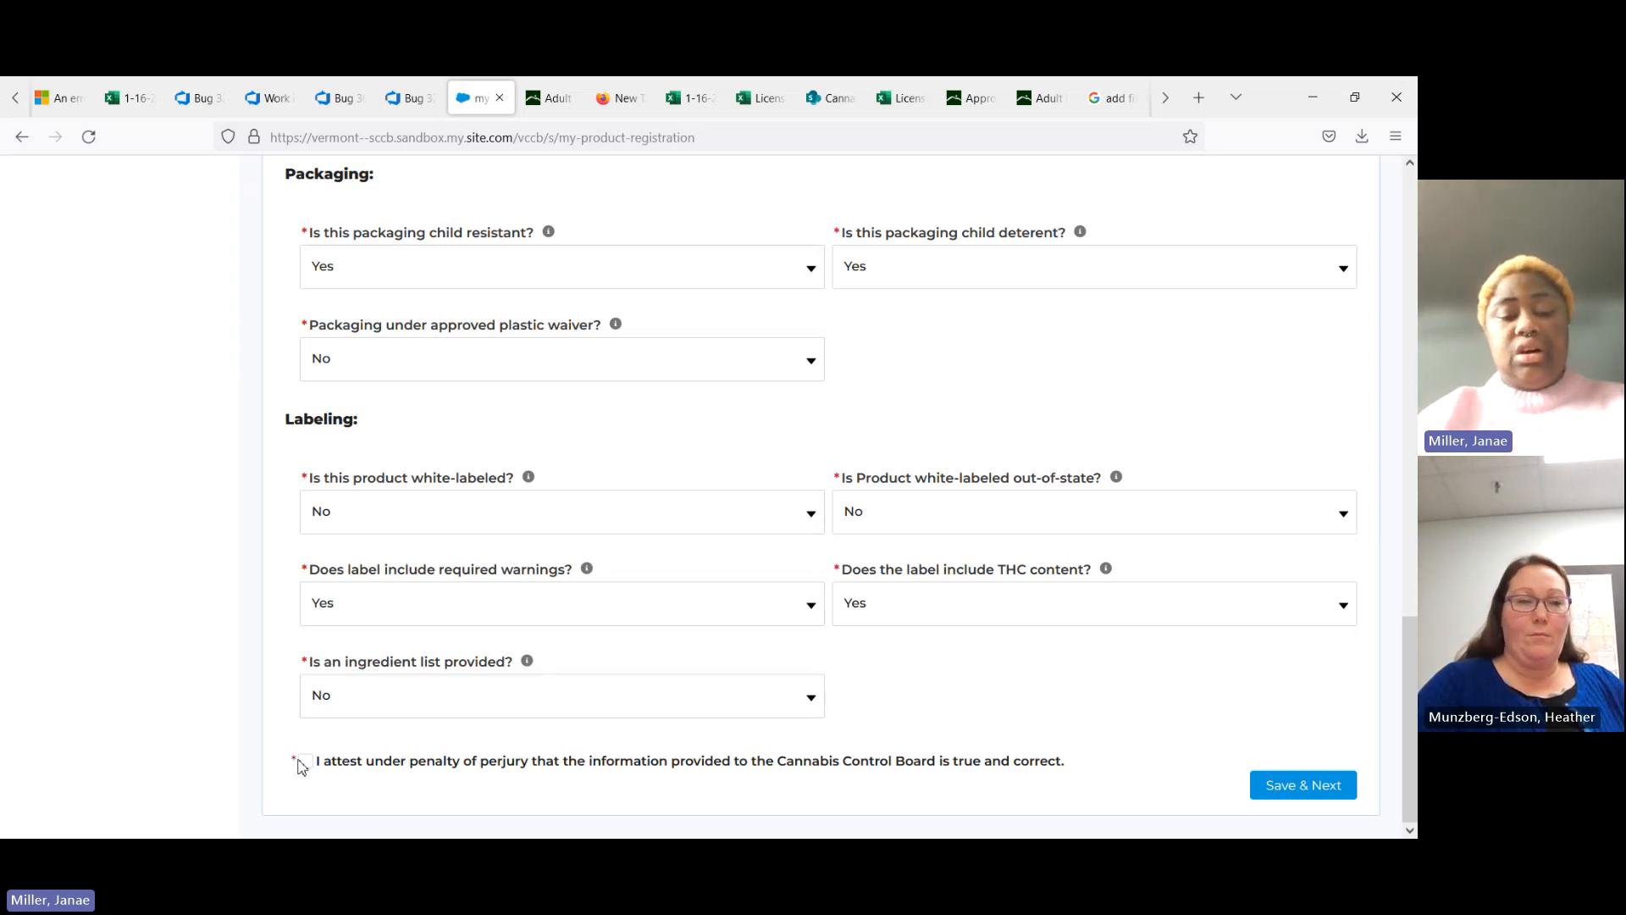
pyautogui.click(303, 762)
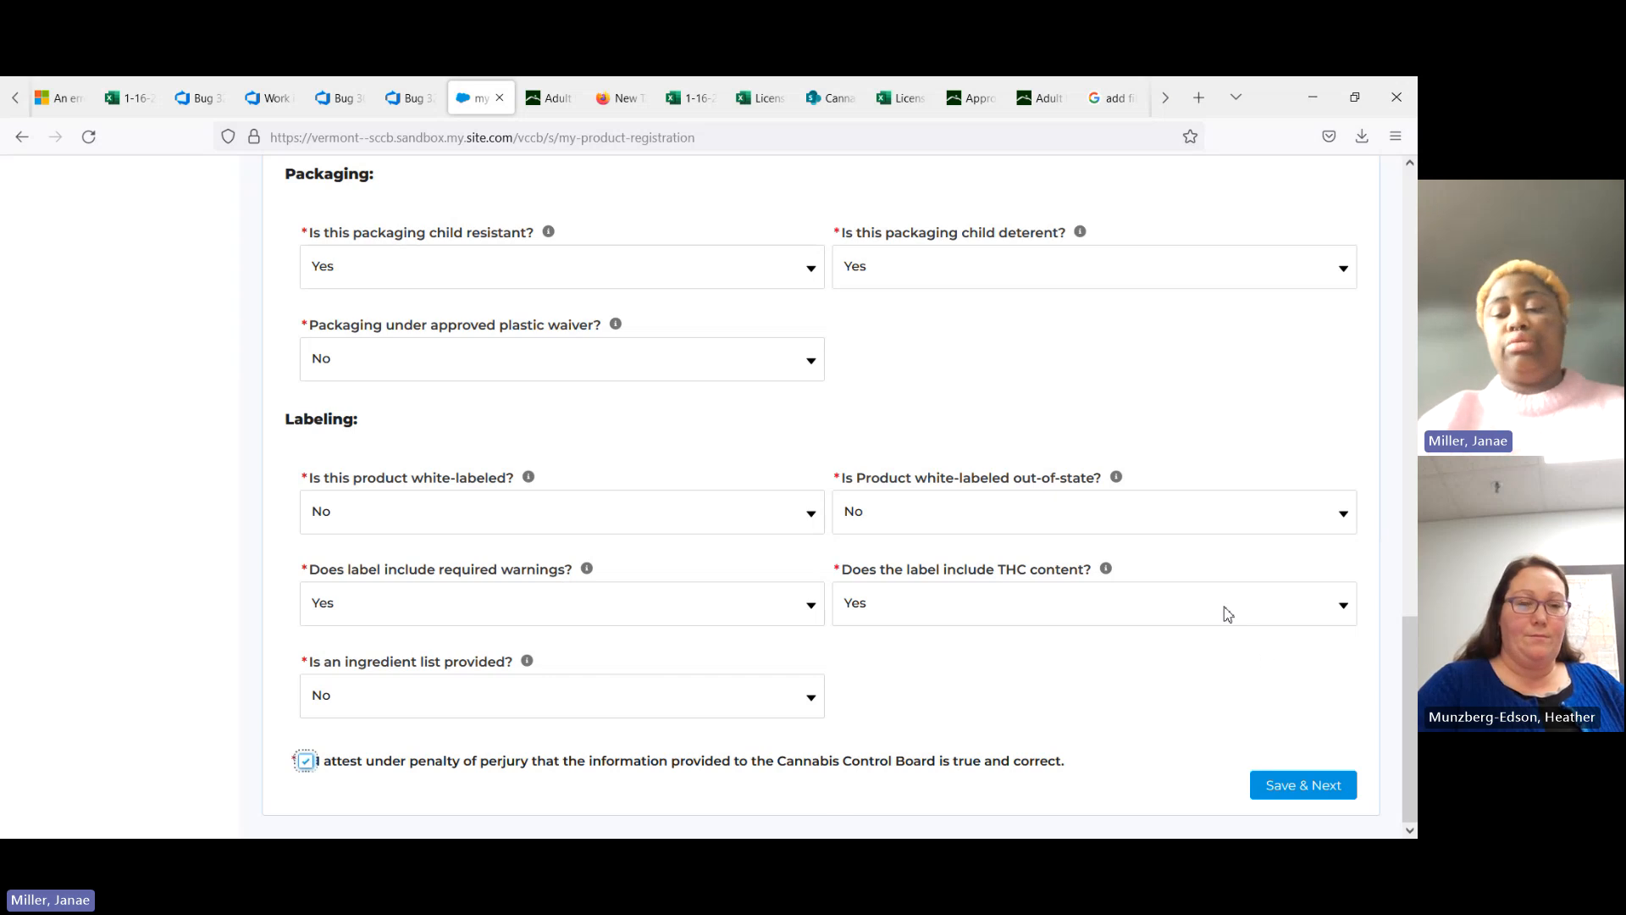
pyautogui.click(1293, 787)
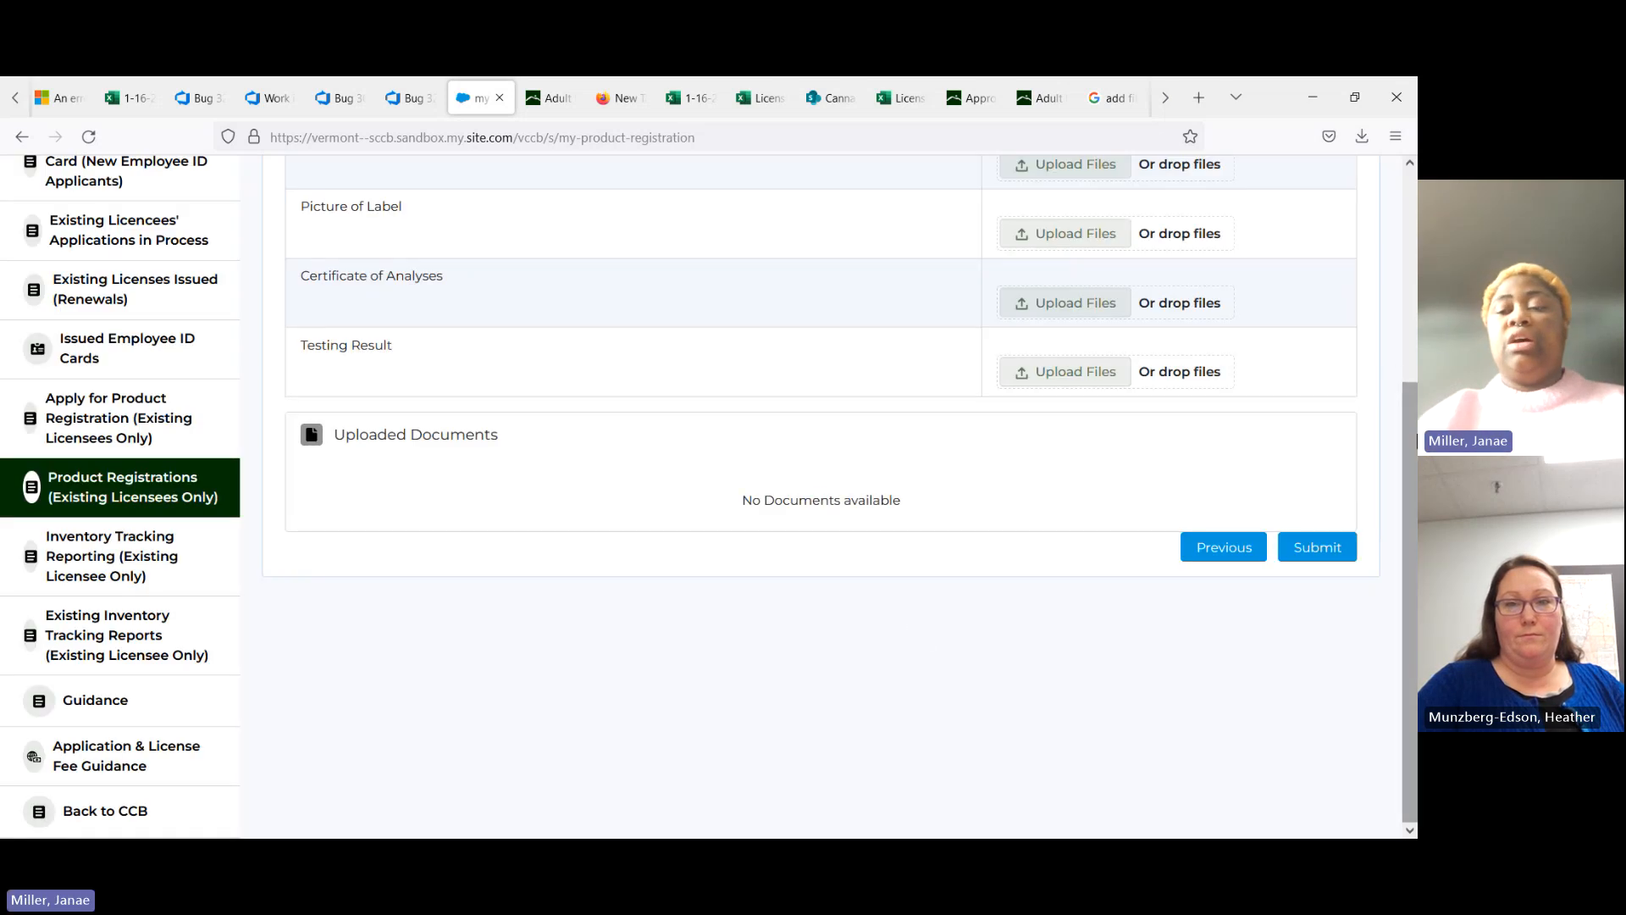
# Step: Review the document upload categories and submit the amendment without attaching any files
pyautogui.moveTo(1410, 449); pyautogui.dragTo(1390, 320)
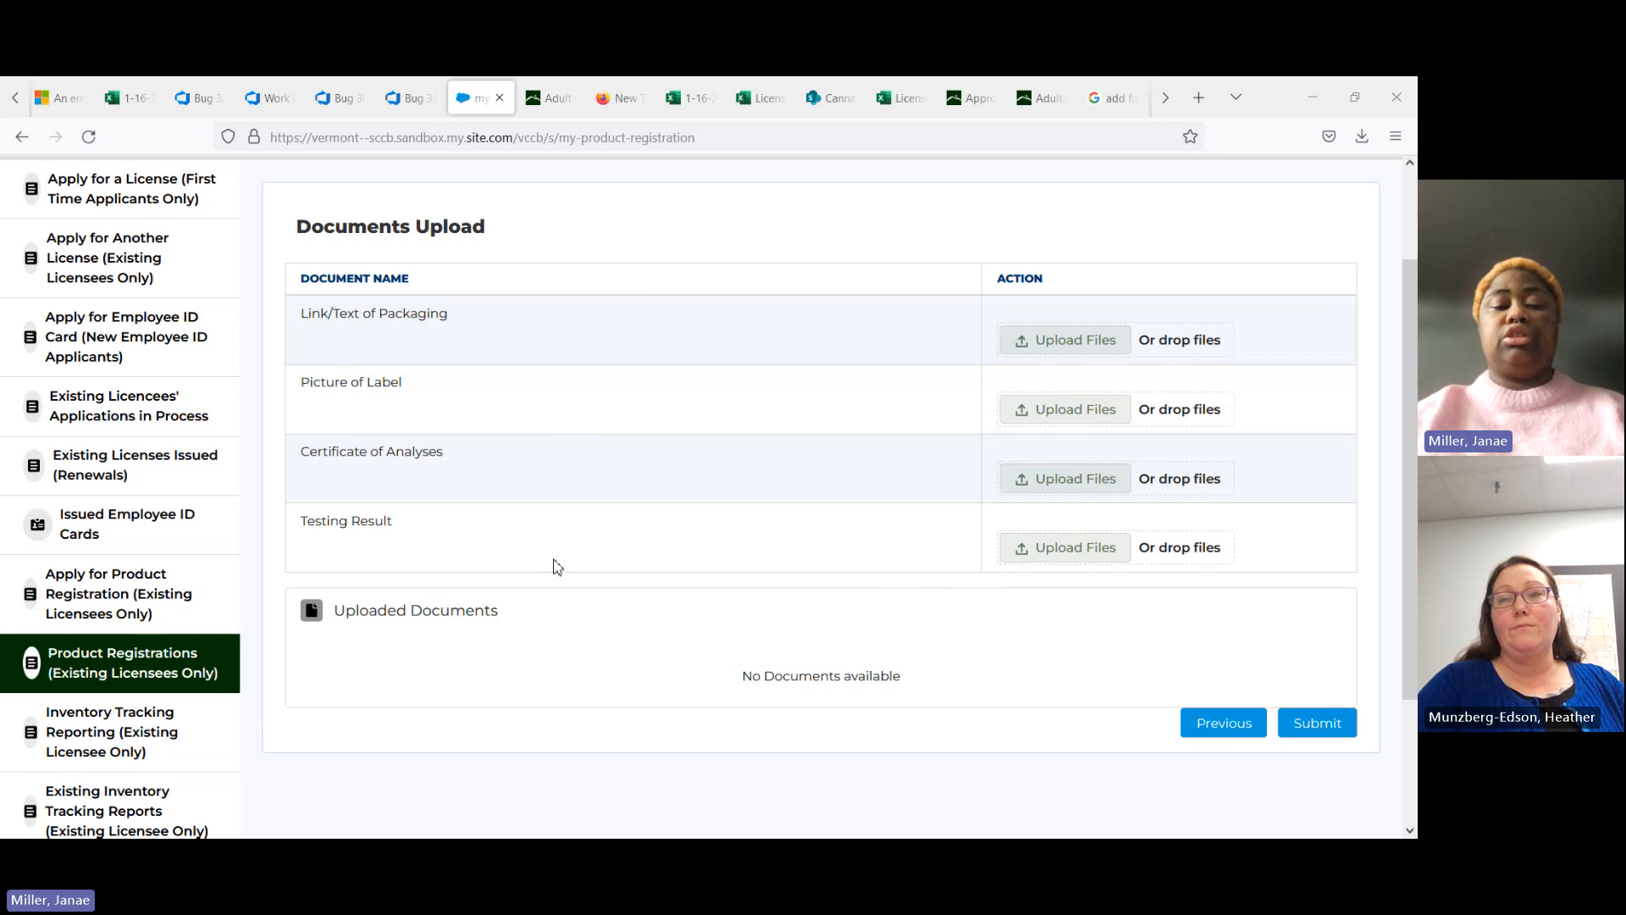
pyautogui.click(1025, 412)
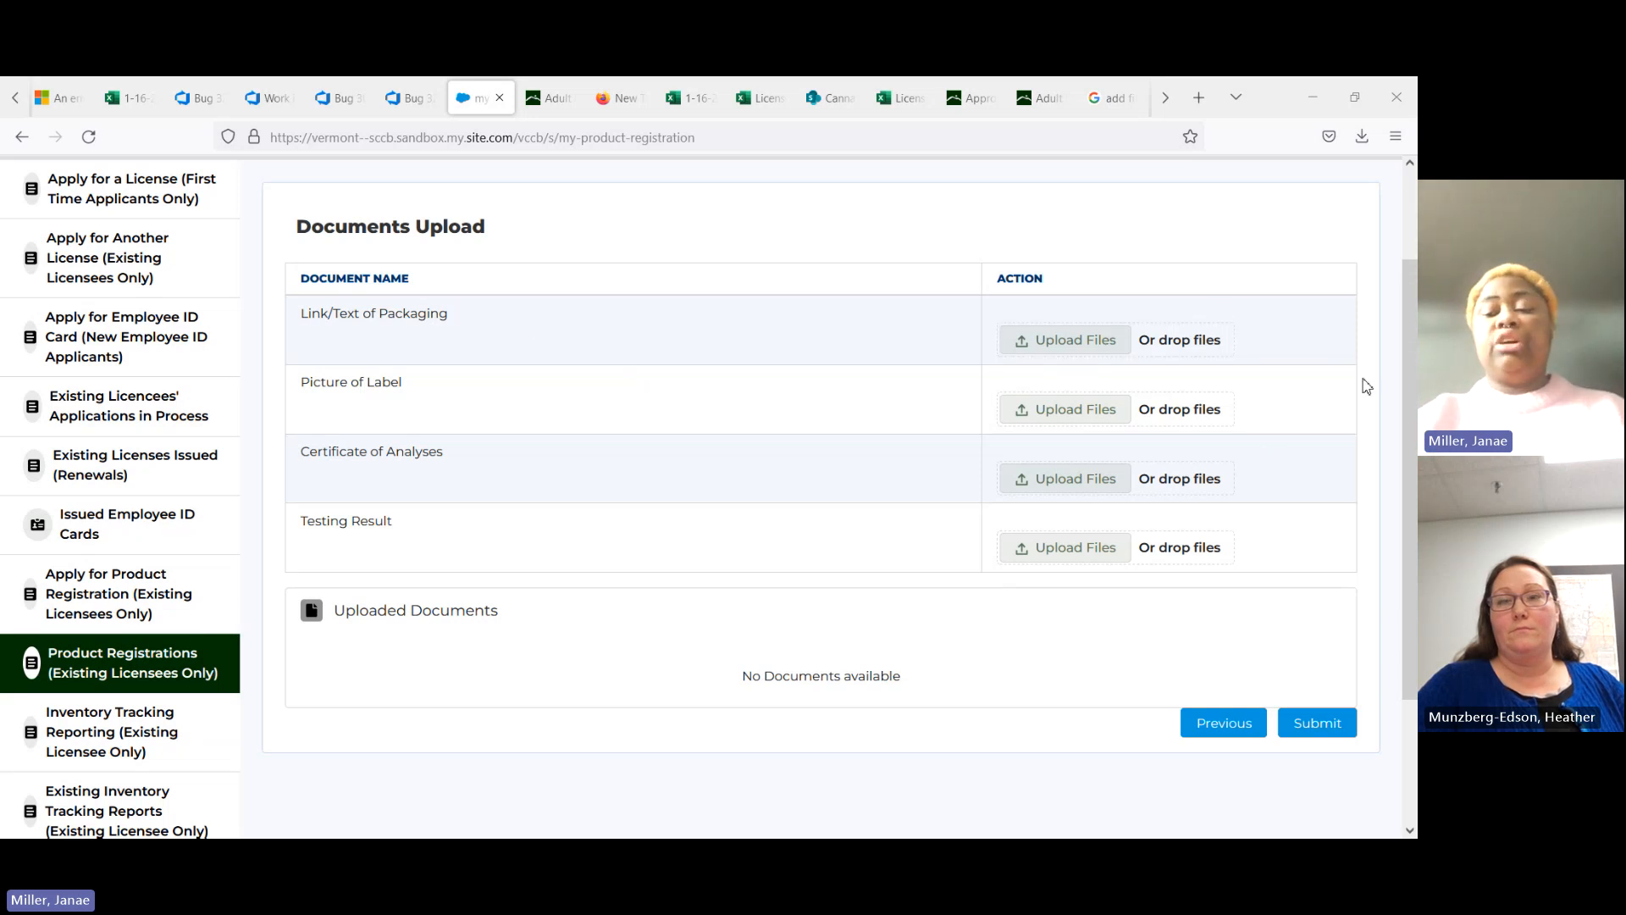
pyautogui.scroll(-3, 1410, 508)
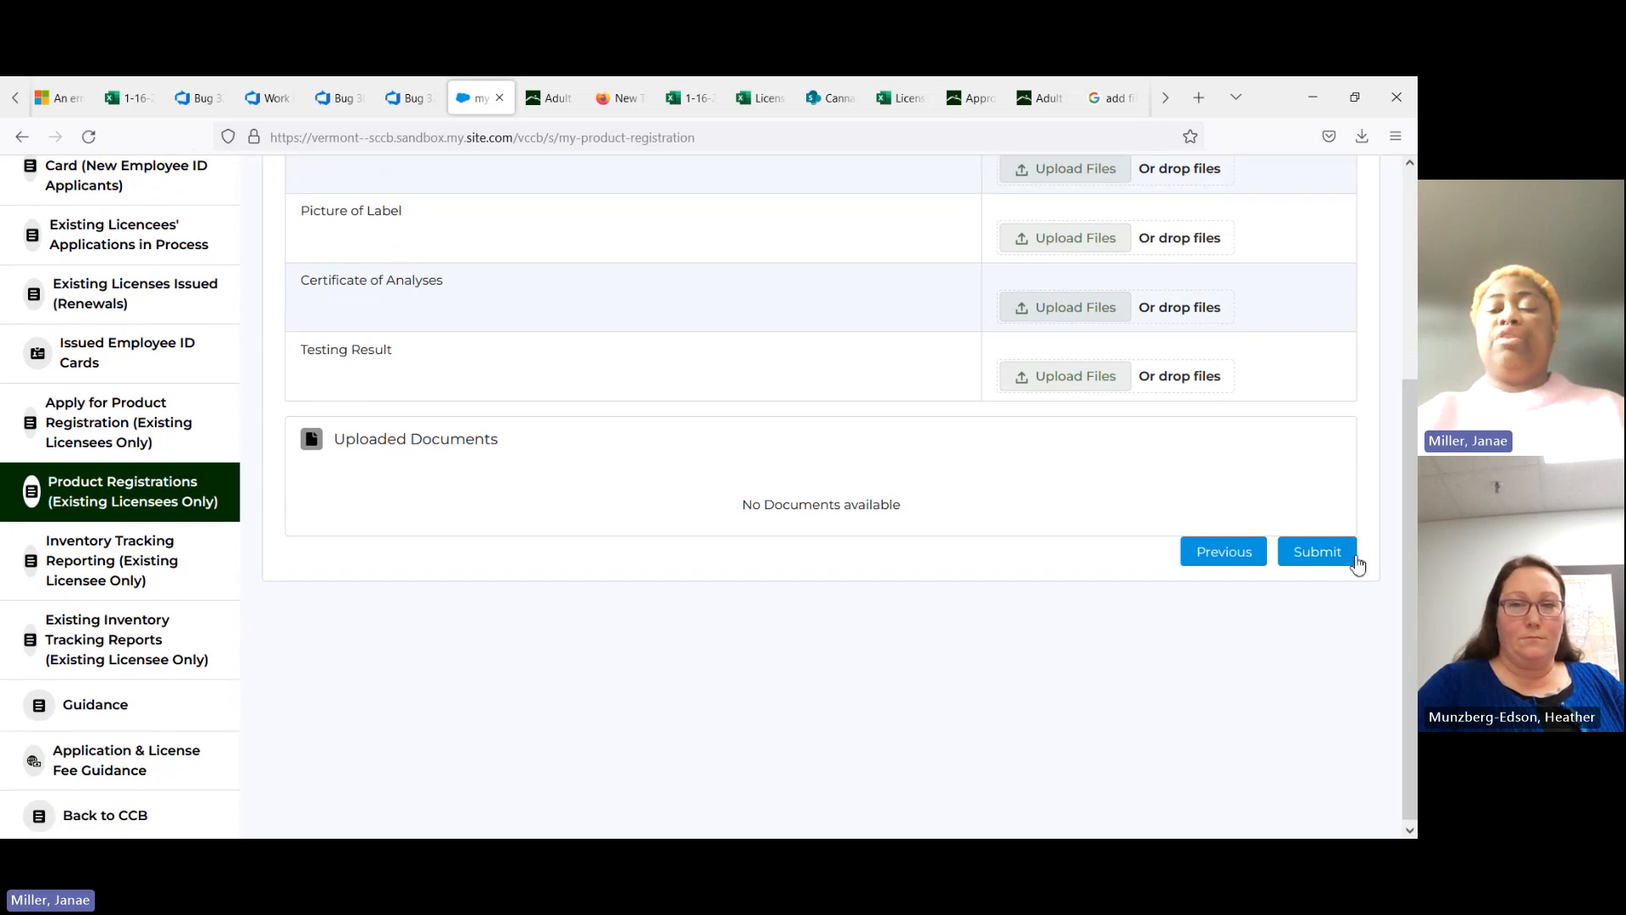
pyautogui.moveTo(1408, 512); pyautogui.dragTo(1350, 399)
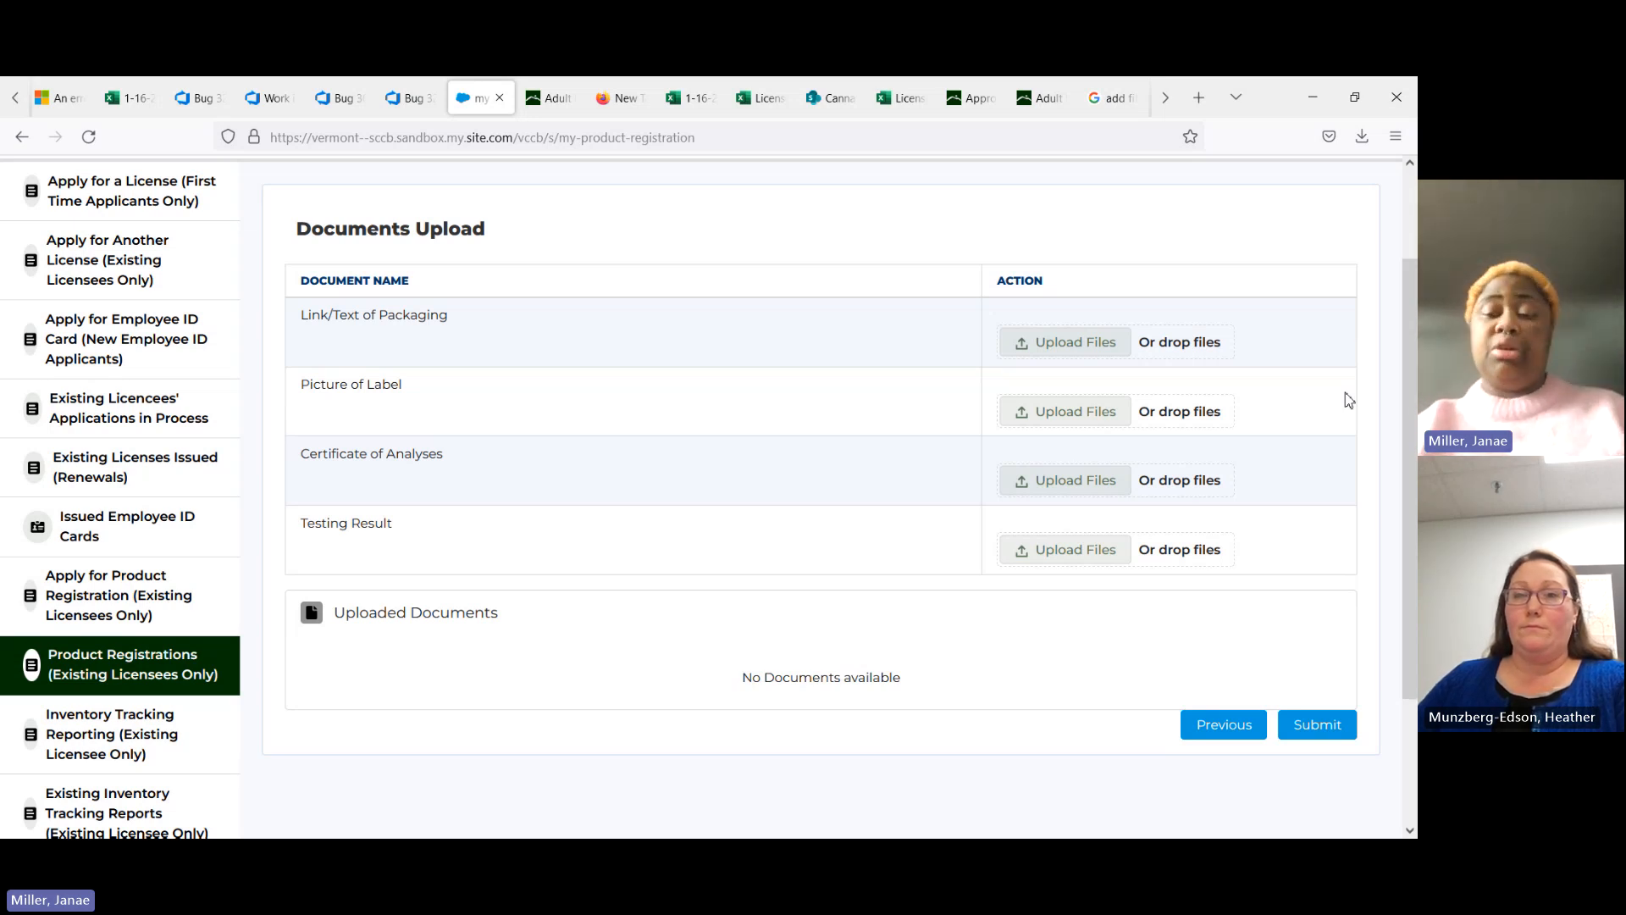
pyautogui.click(1337, 728)
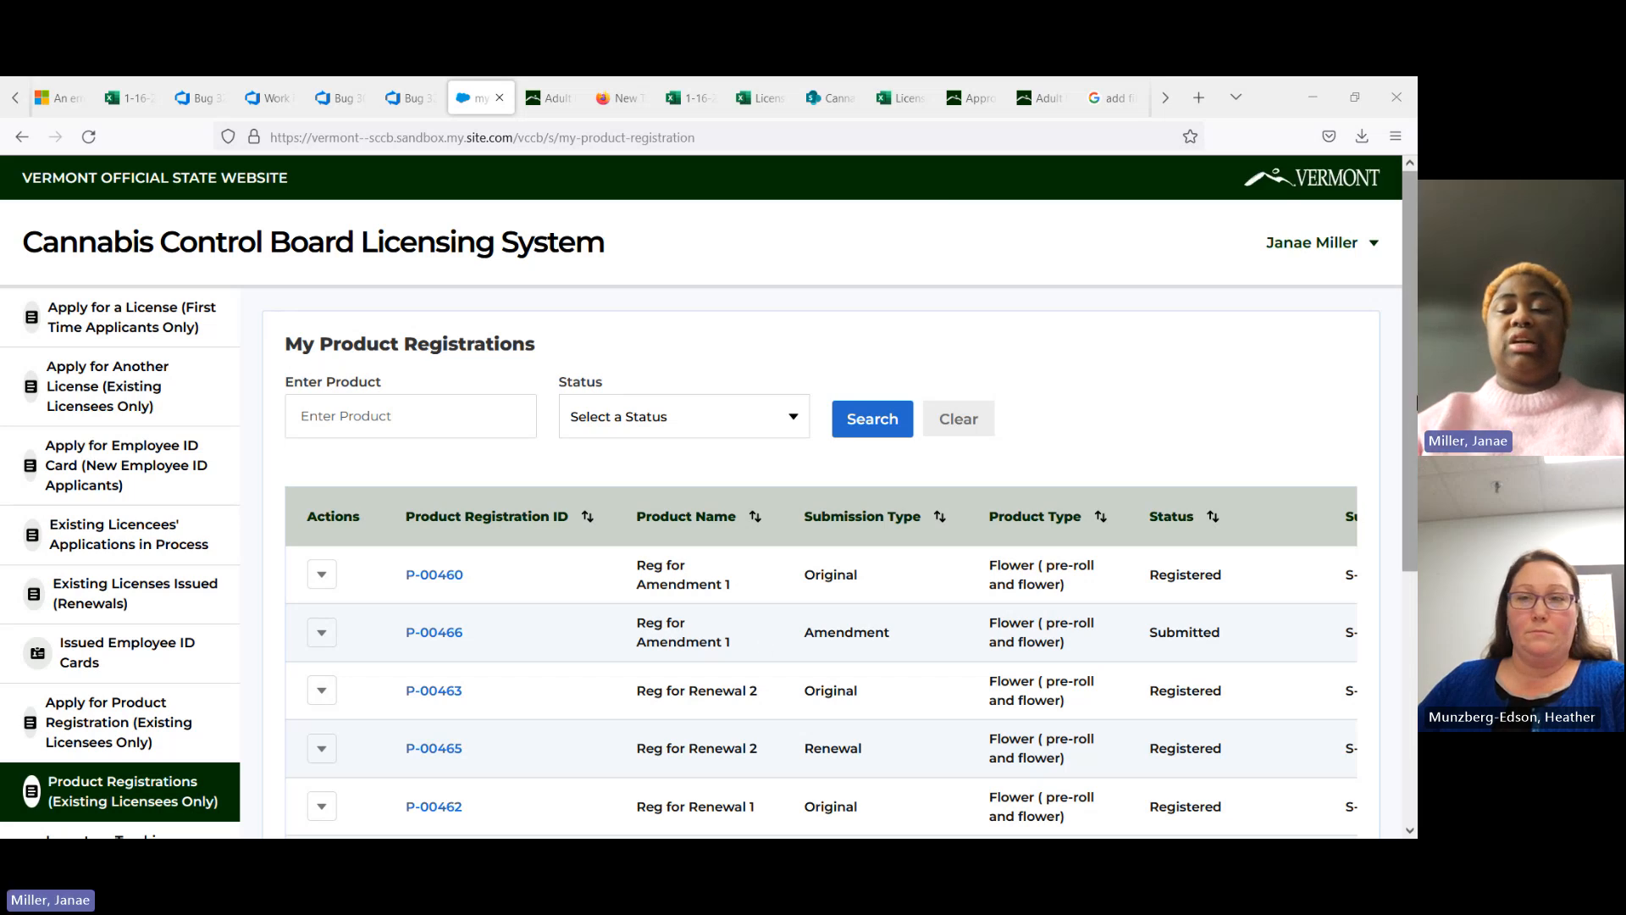
# Step: Examine the submission types, statuses and available actions of the Reg for Amendment 1 and Reg for Amendment 2 registrations
pyautogui.moveTo(1413, 424); pyautogui.dragTo(1416, 540)
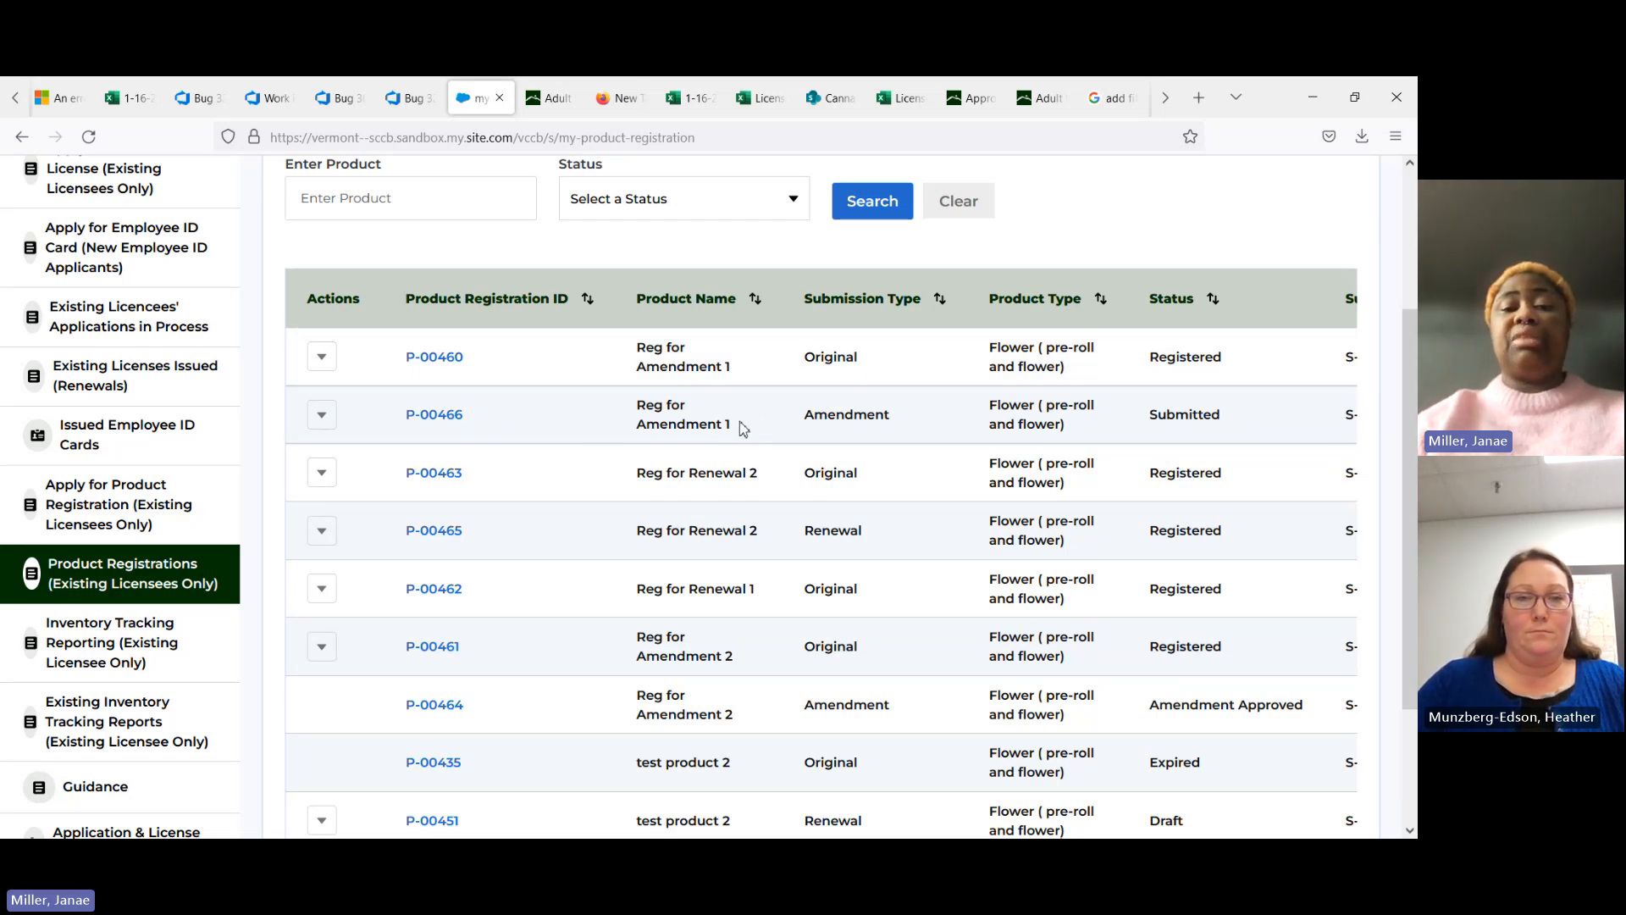
pyautogui.moveTo(912, 423); pyautogui.dragTo(797, 425)
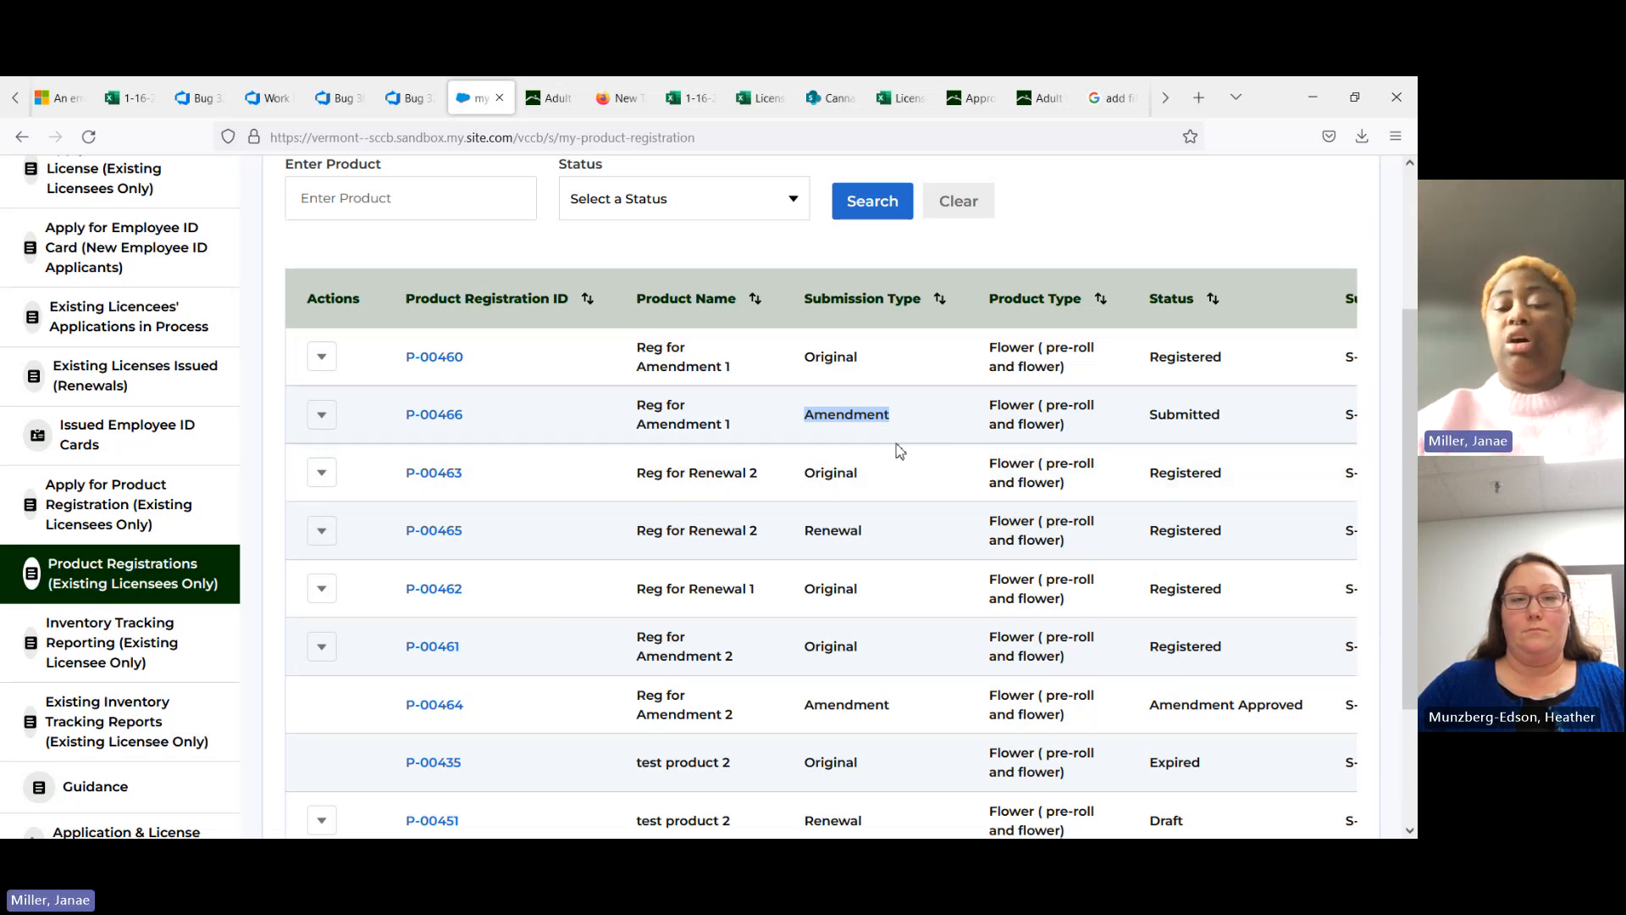
pyautogui.click(858, 417)
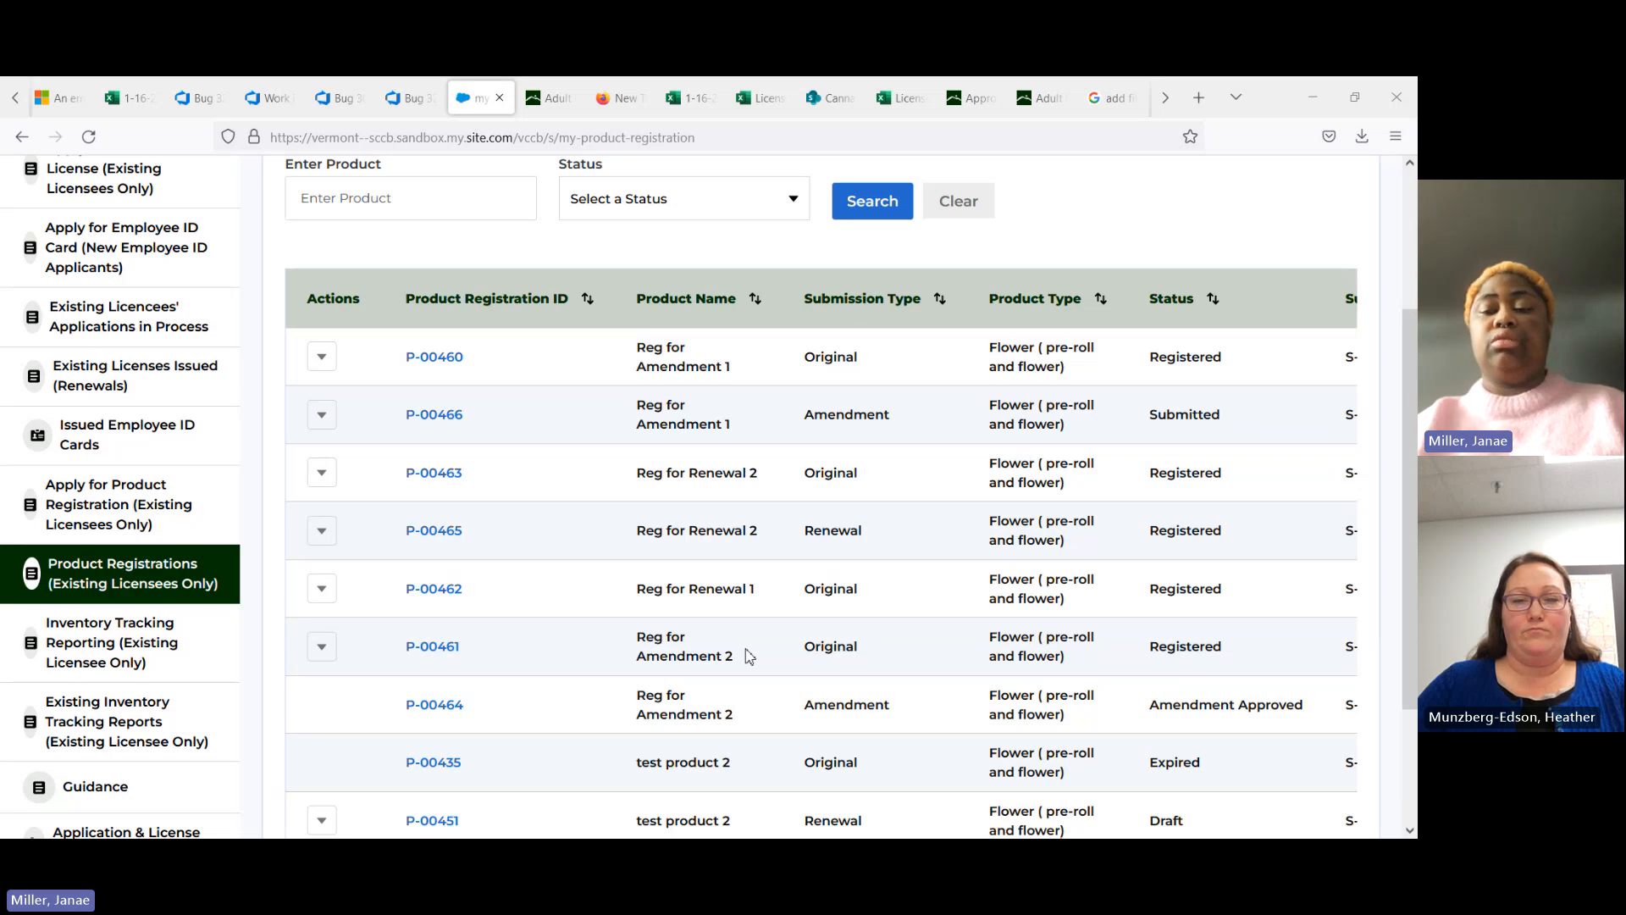
pyautogui.click(313, 415)
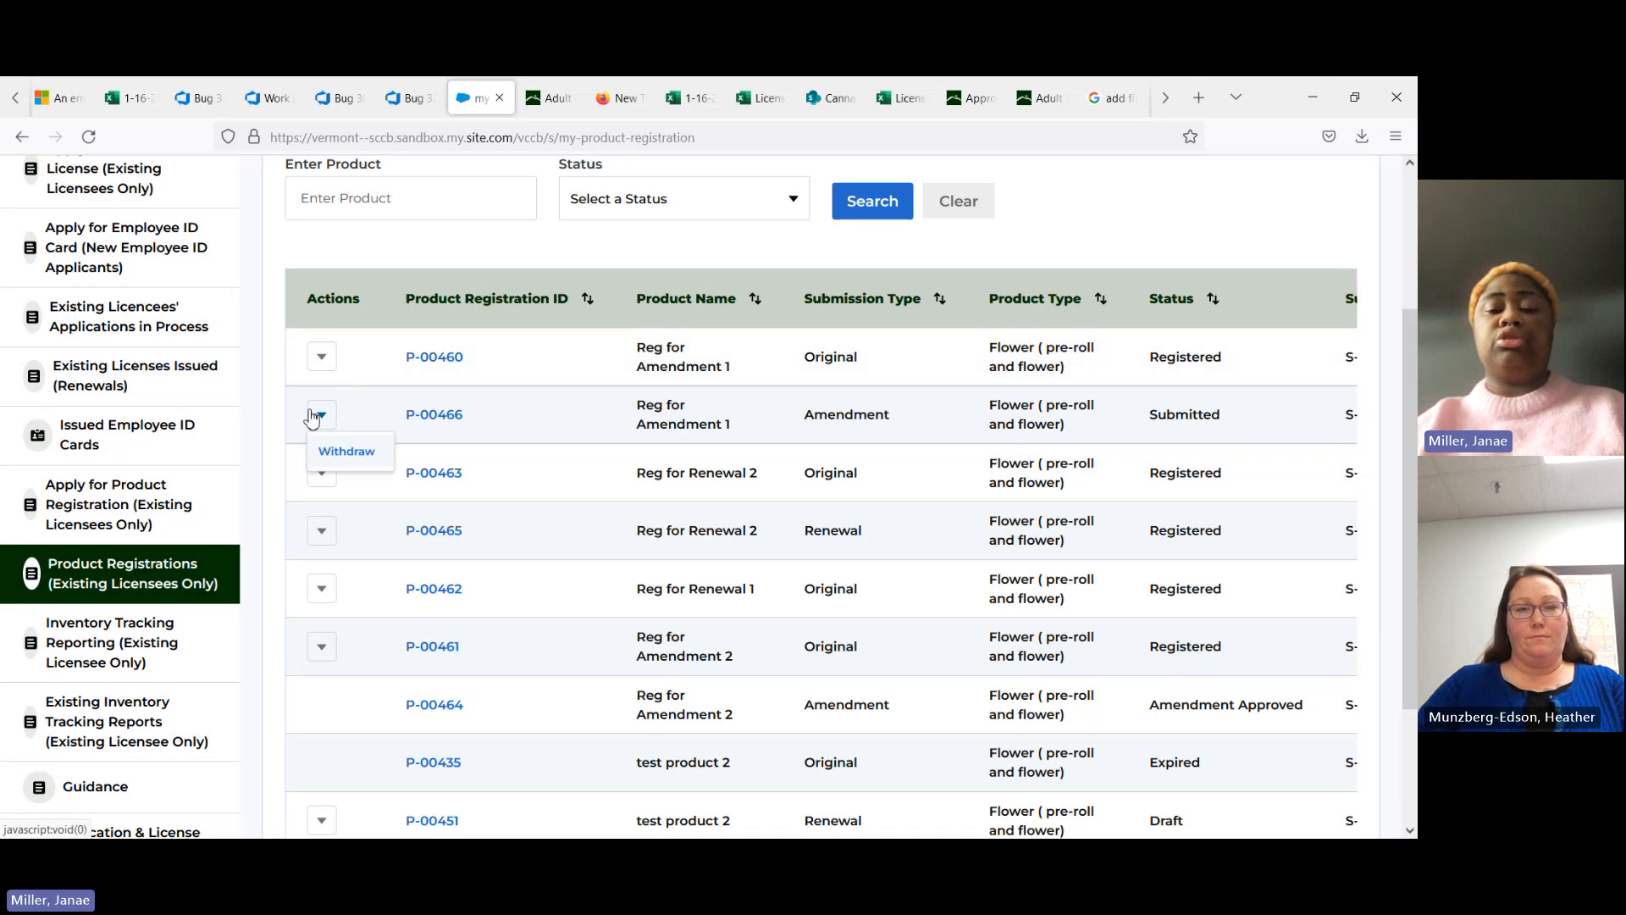
pyautogui.click(322, 359)
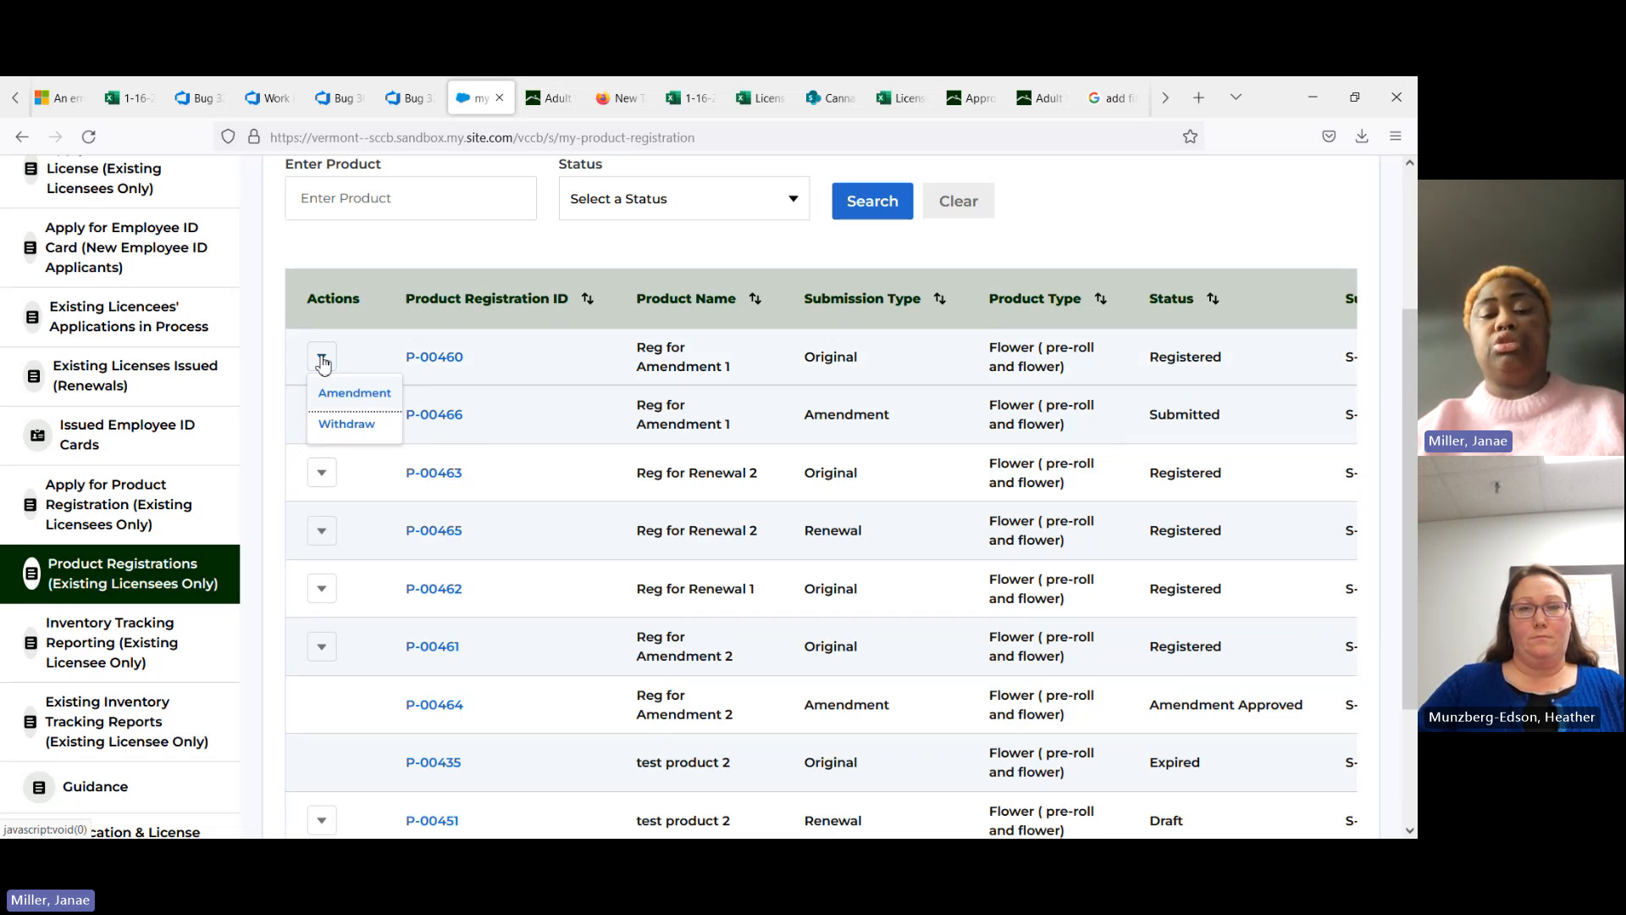
pyautogui.click(322, 359)
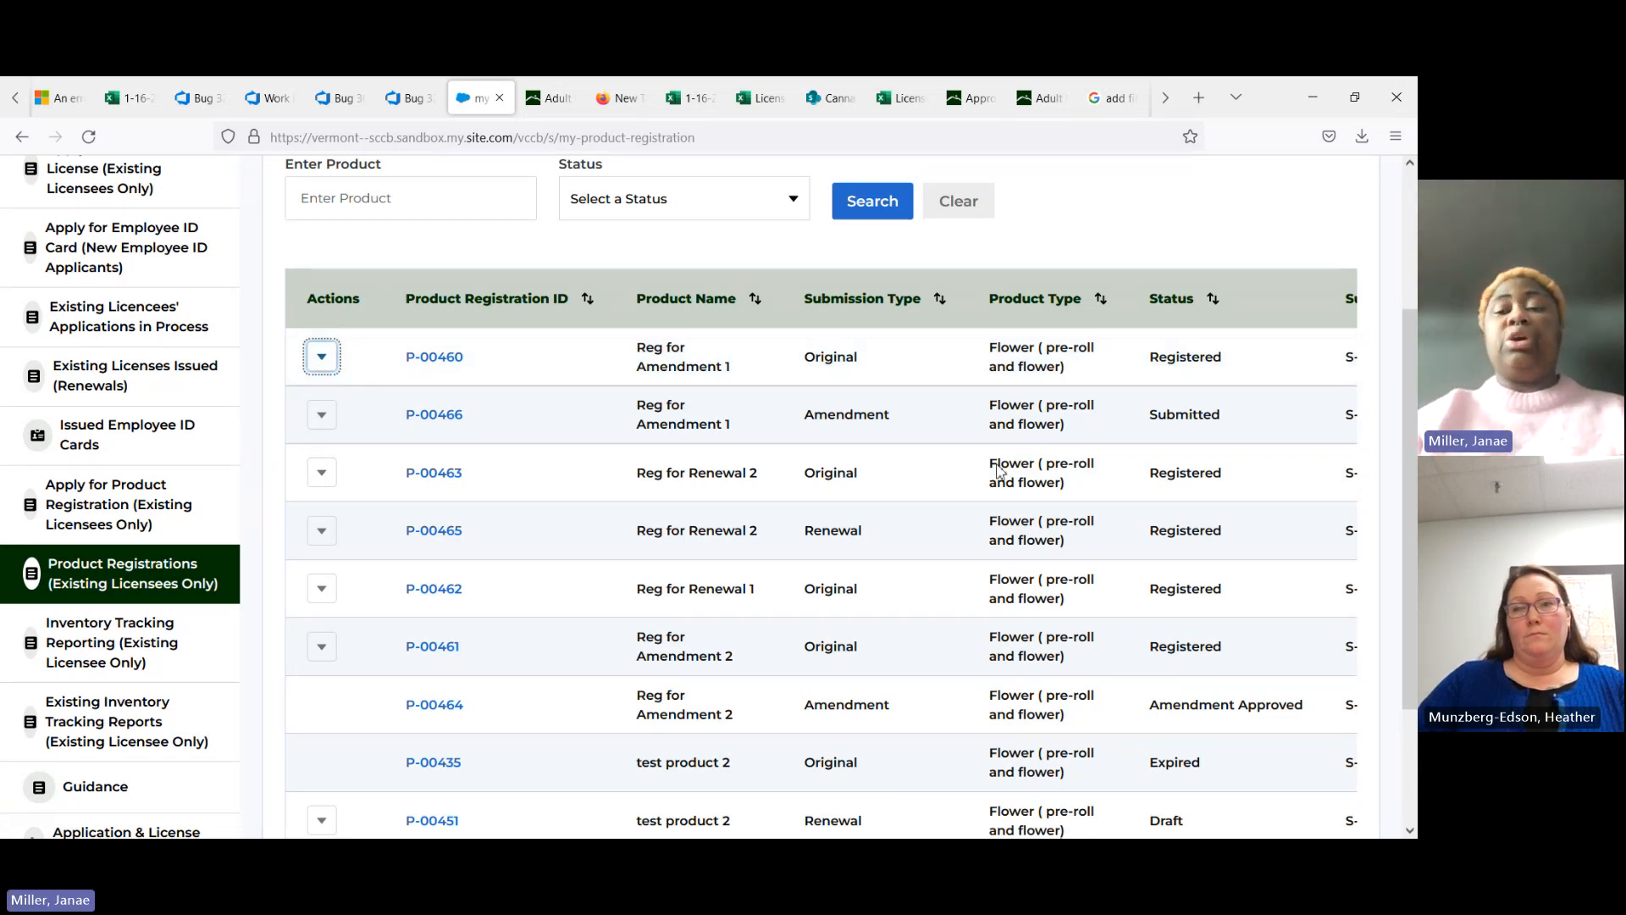
pyautogui.moveTo(1413, 389); pyautogui.dragTo(1414, 504)
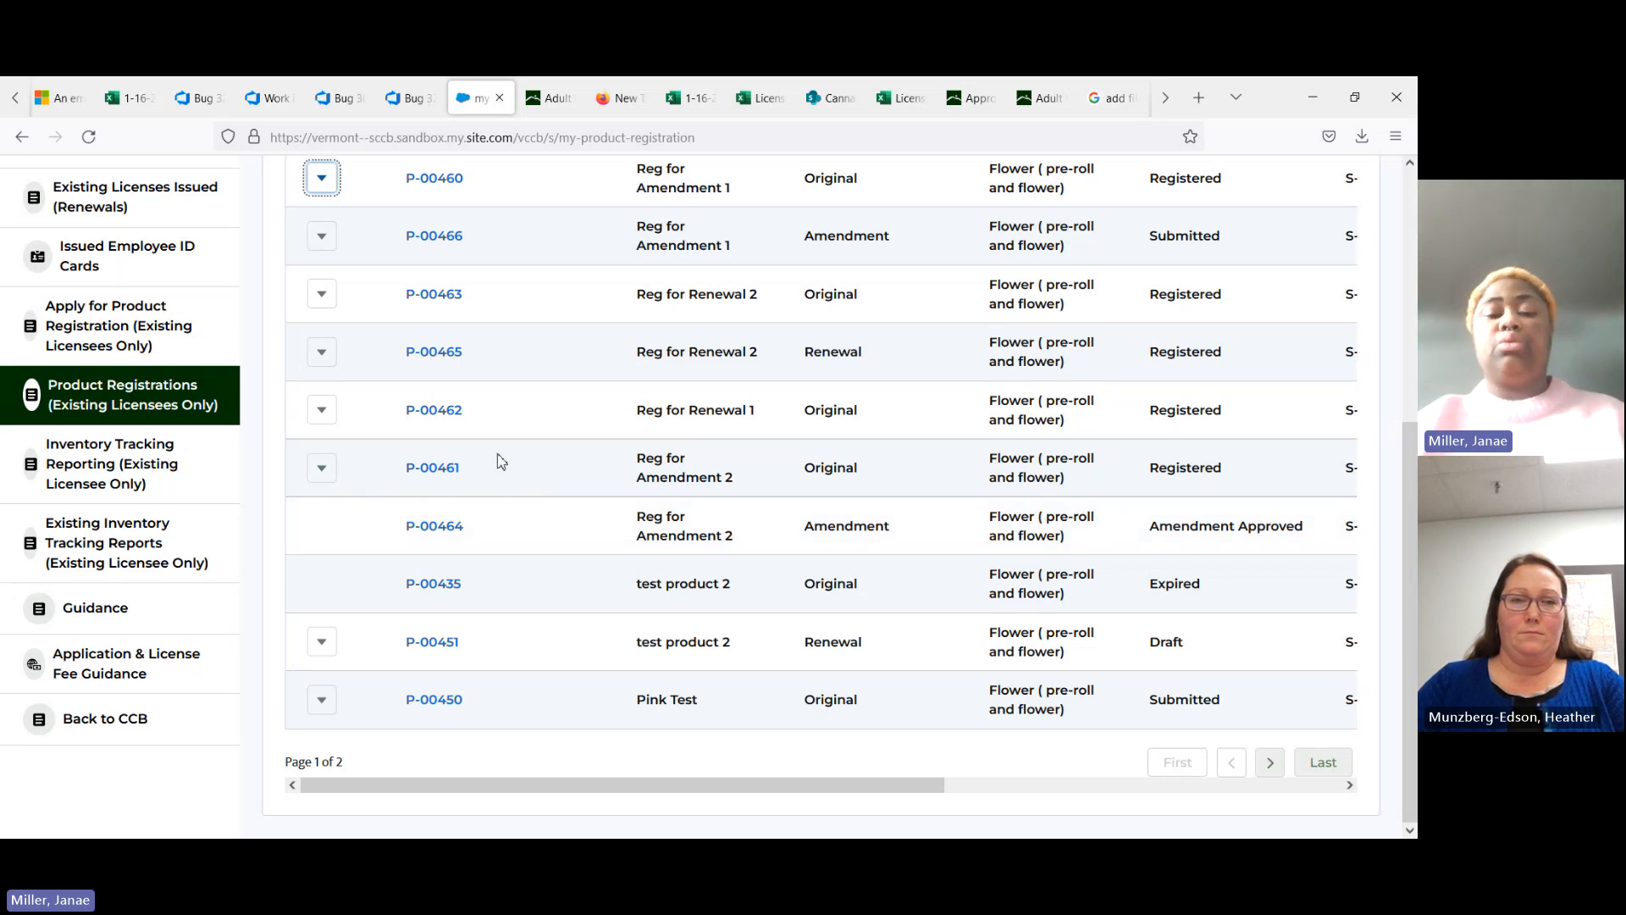
pyautogui.click(320, 474)
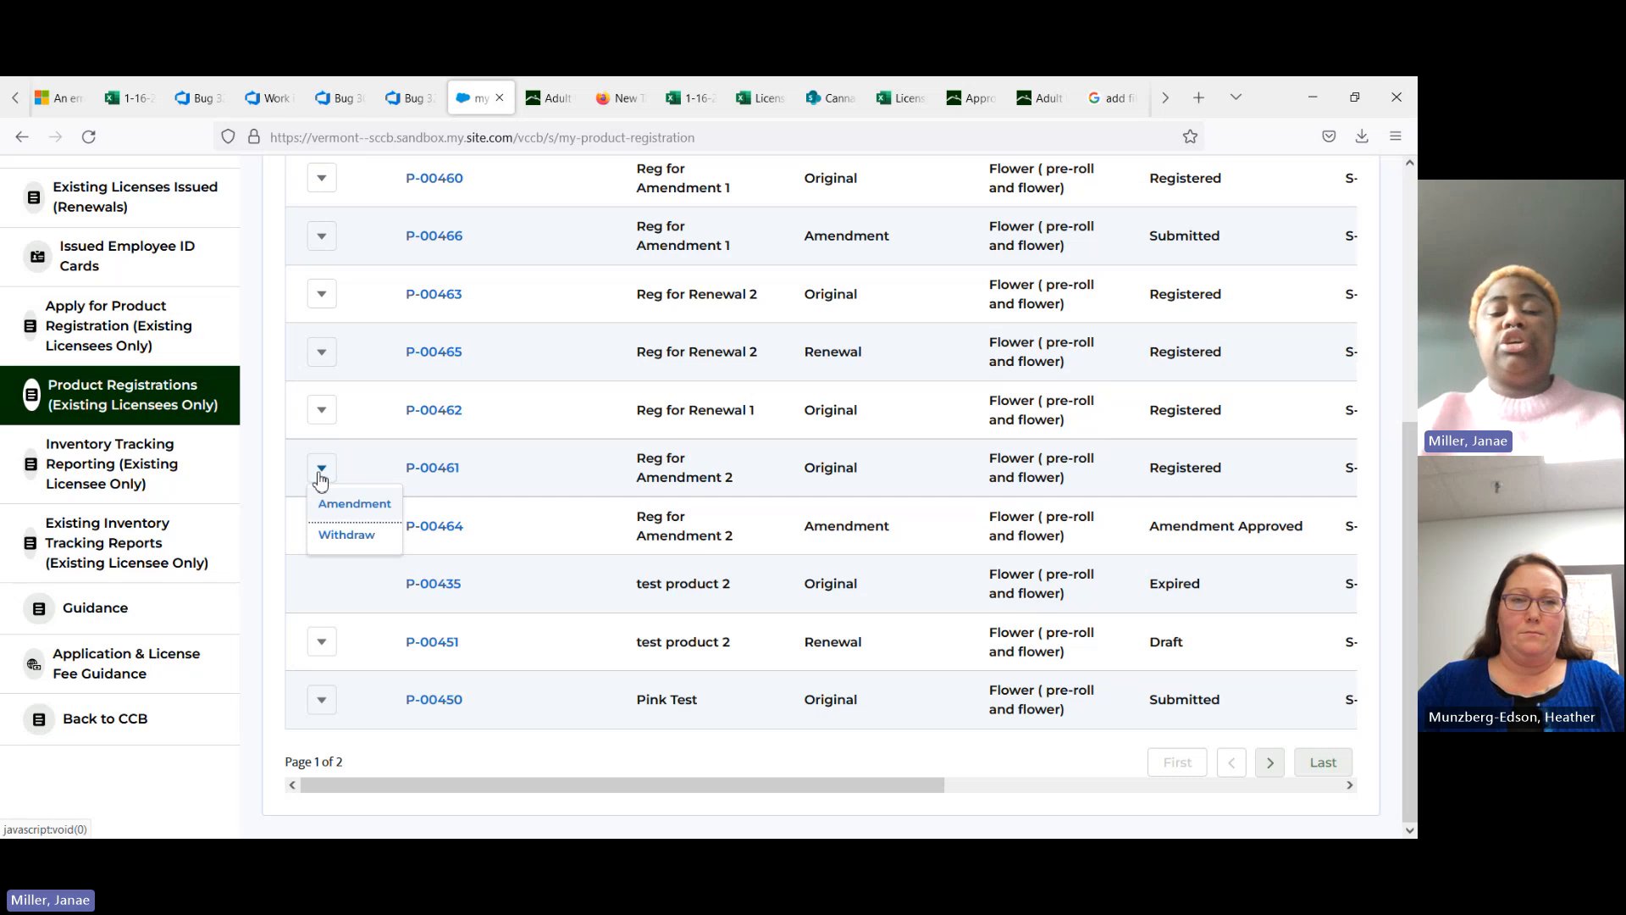
pyautogui.click(321, 471)
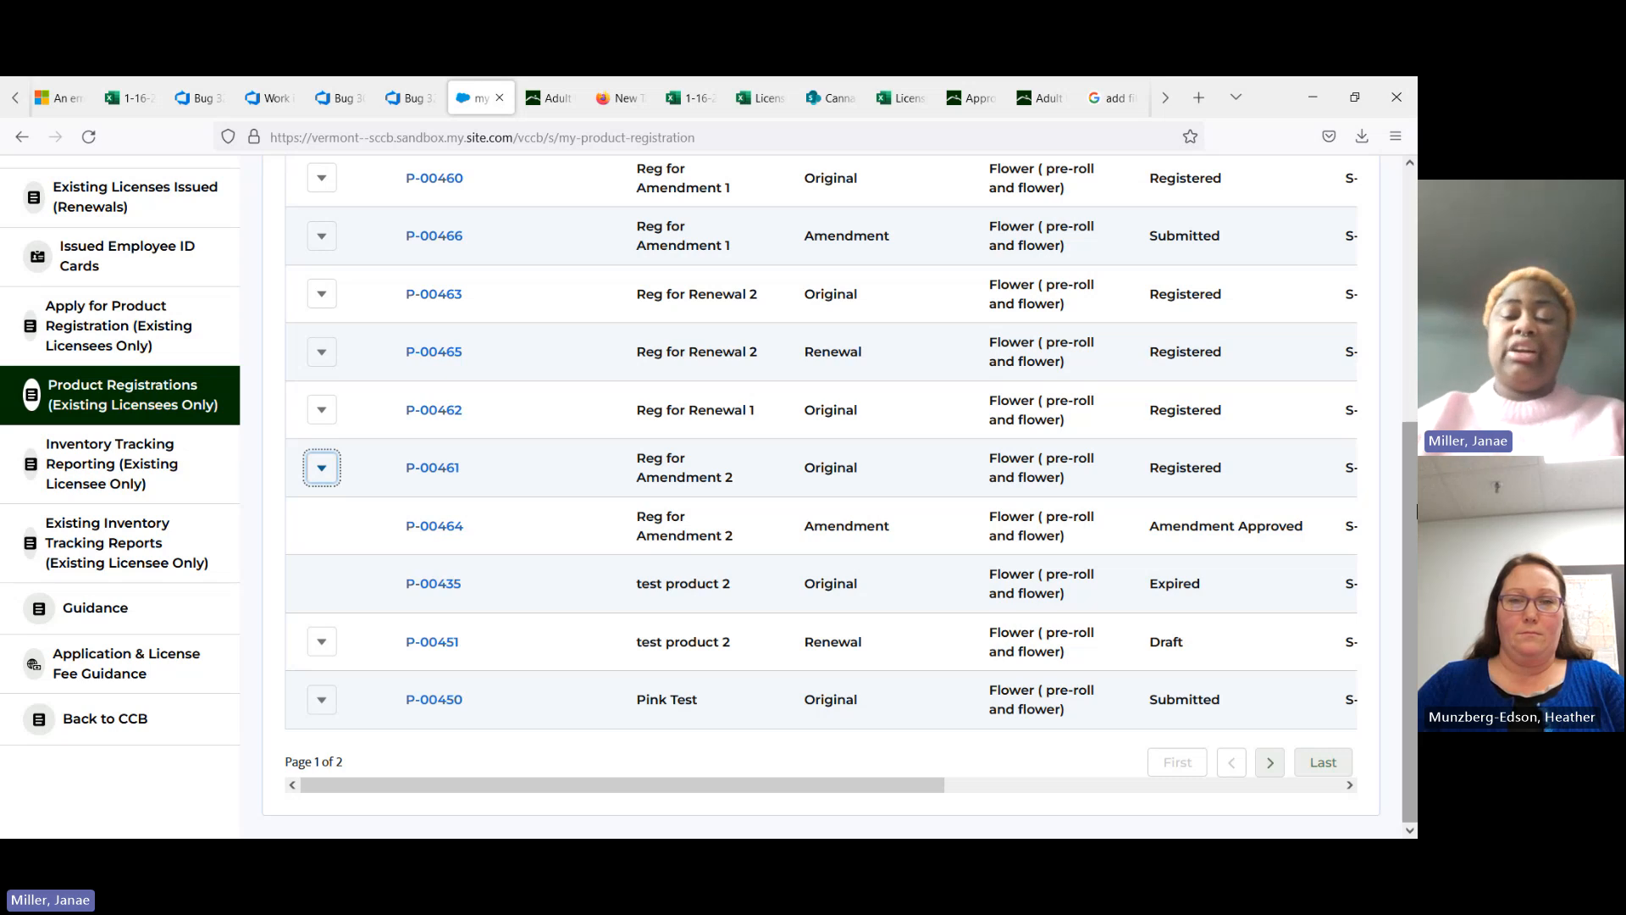
# Step: Start a renewal of the original Reg for Renewal 1 registration and review its product, potency, packaging and labeling answers
pyautogui.moveTo(1416, 511); pyautogui.dragTo(1410, 446)
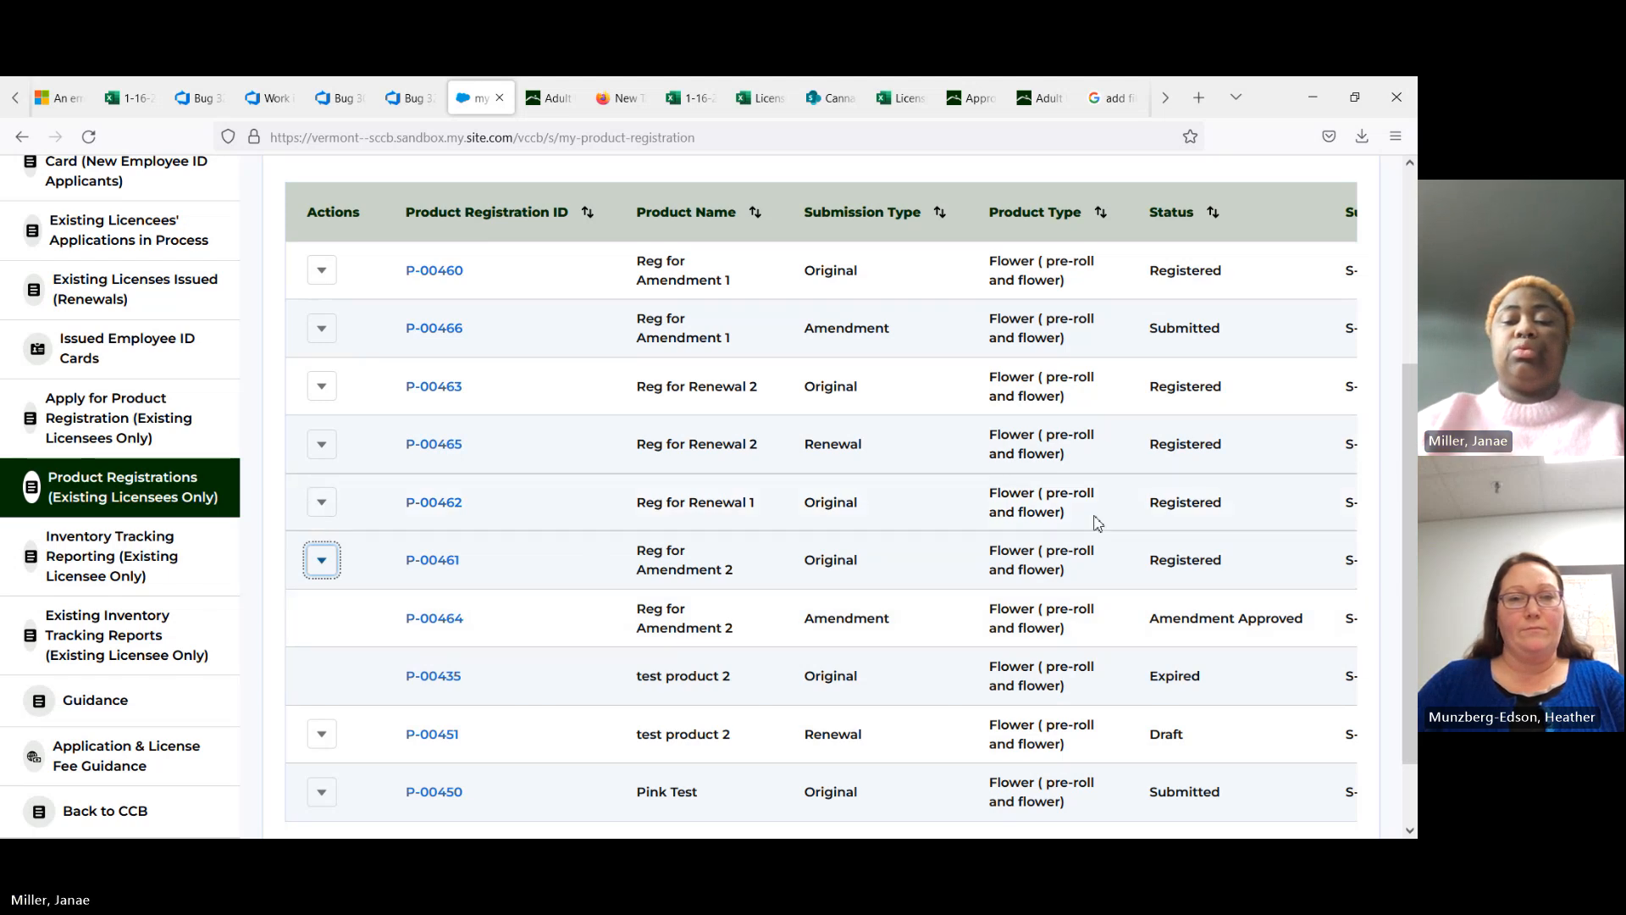
pyautogui.moveTo(1408, 477); pyautogui.dragTo(1408, 539)
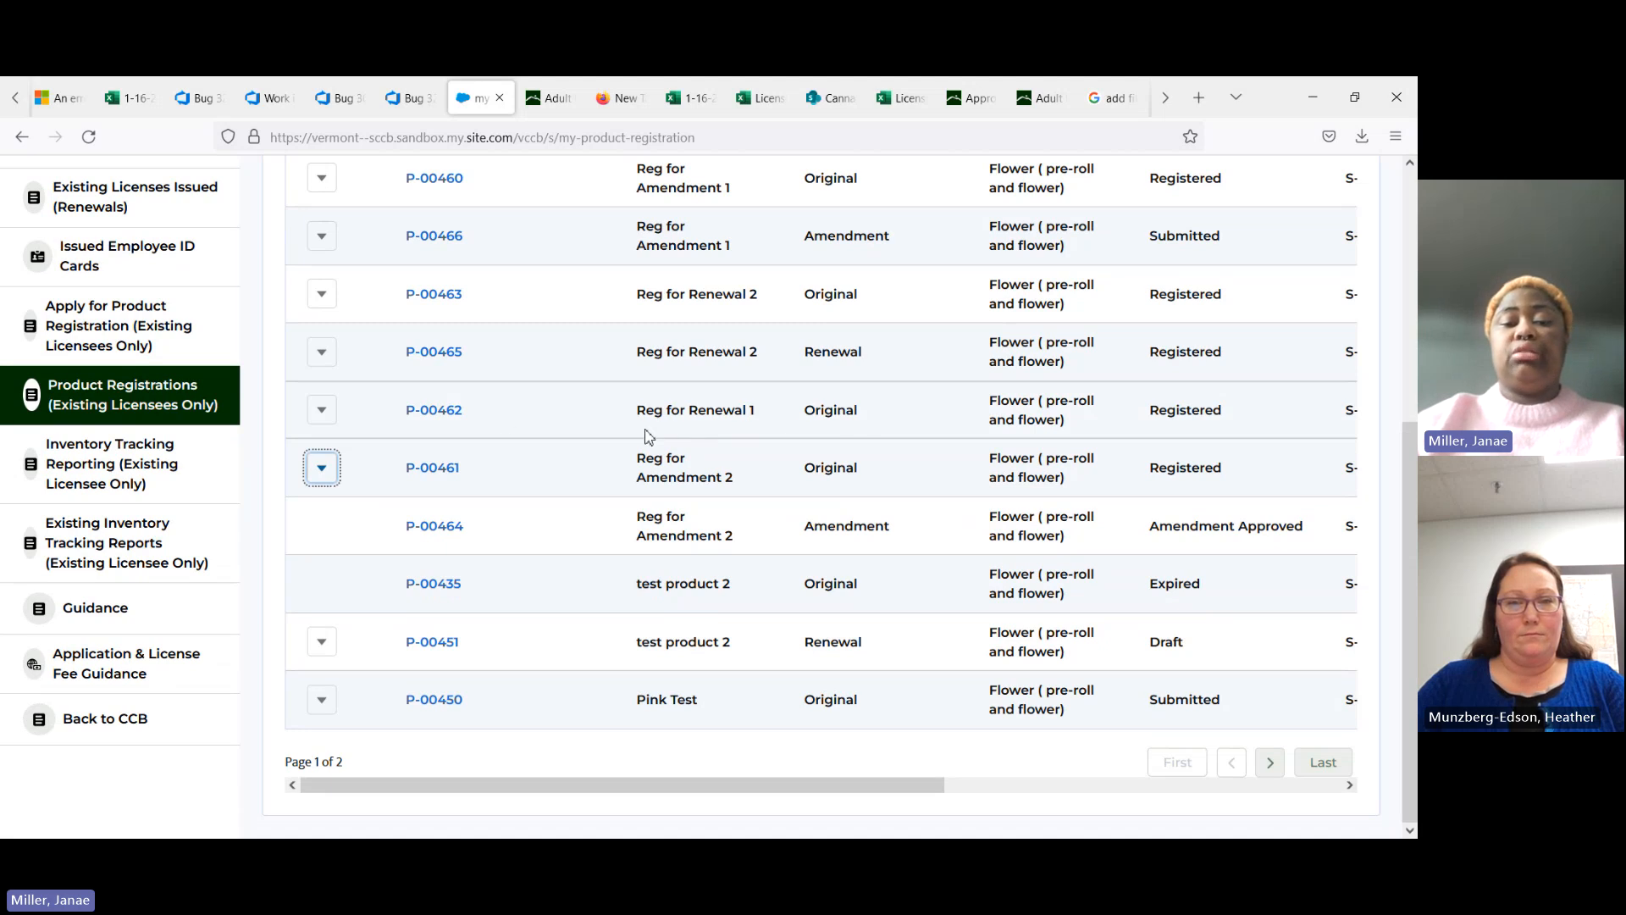
pyautogui.click(321, 411)
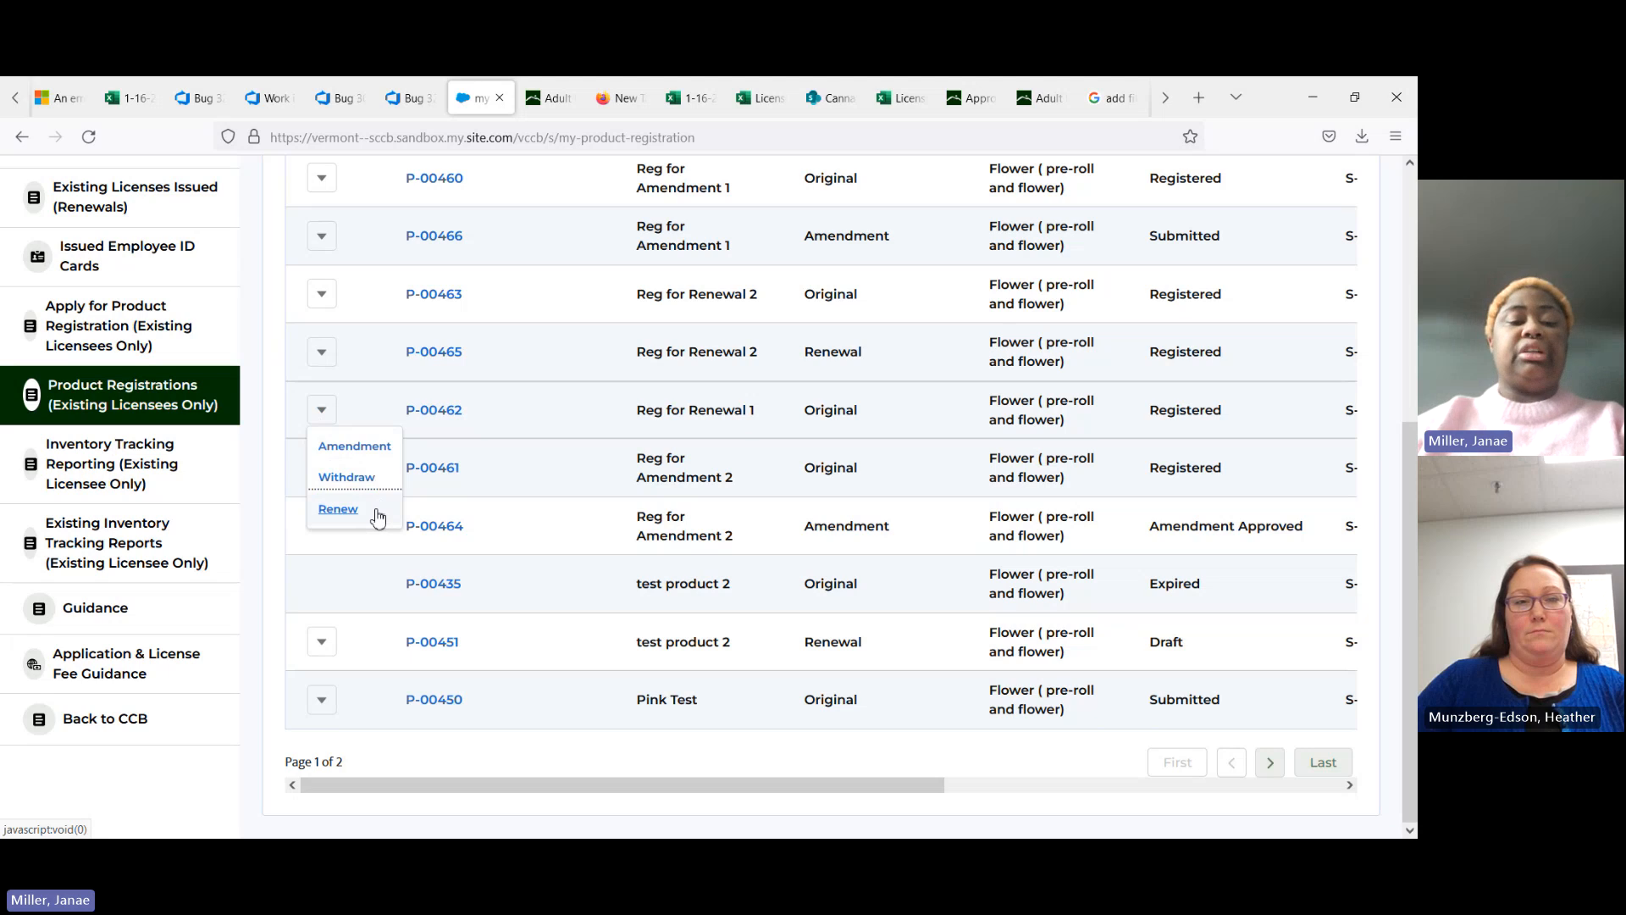
pyautogui.click(339, 509)
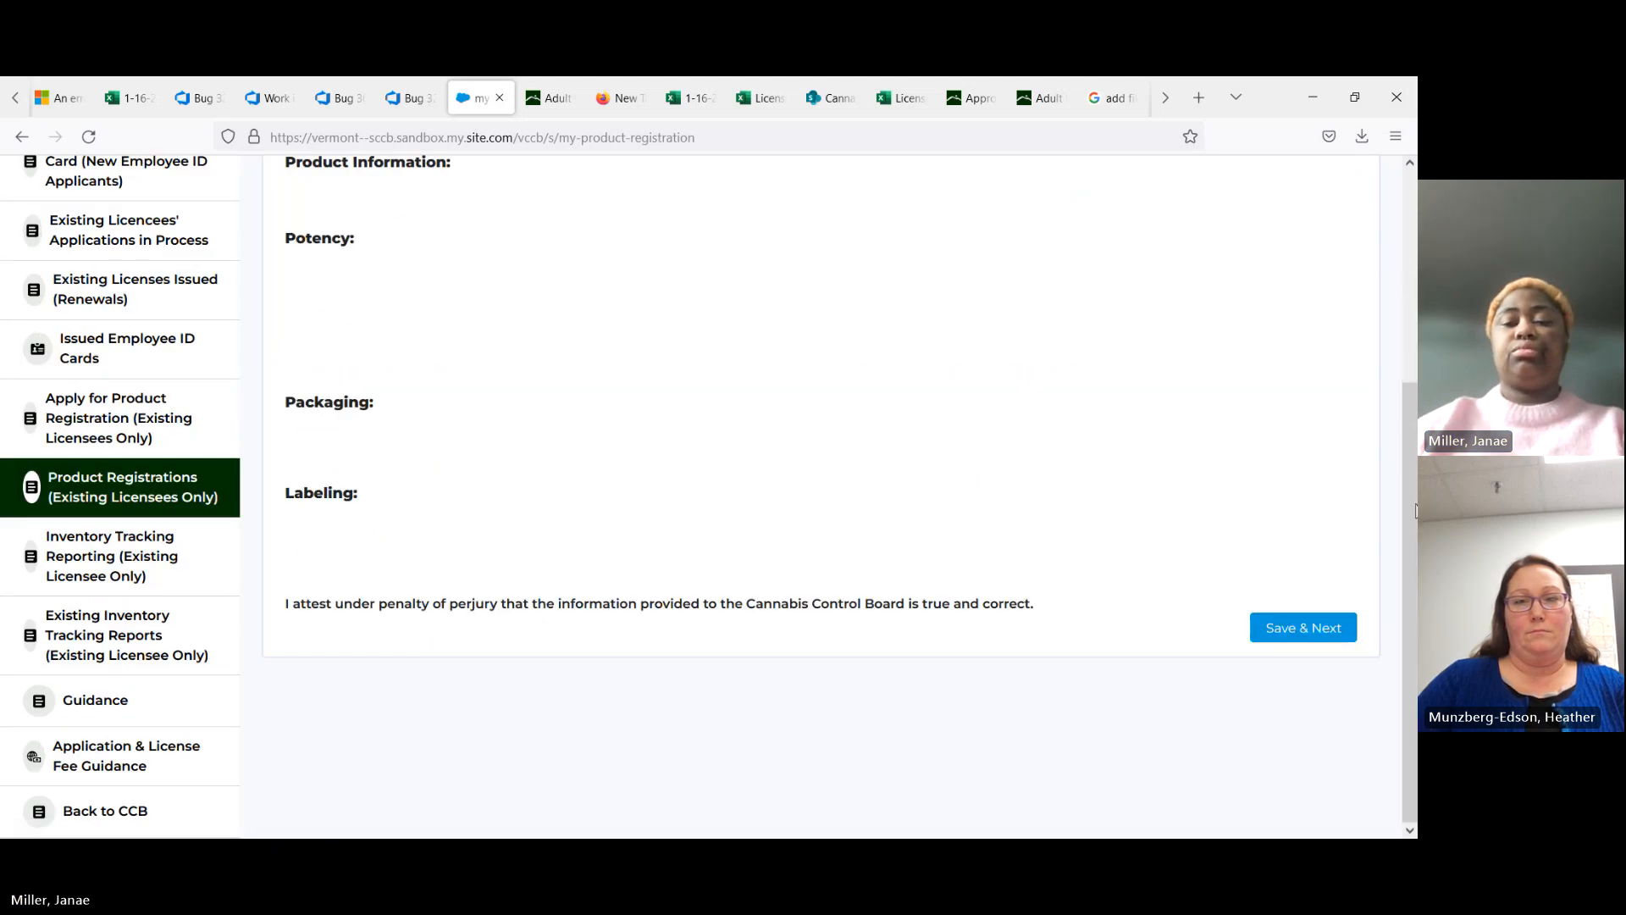
pyautogui.moveTo(1415, 505)
pyautogui.mouseDown()
pyautogui.moveTo(1383, 301)
pyautogui.moveTo(1414, 351)
pyautogui.moveTo(1413, 485)
pyautogui.mouseUp()
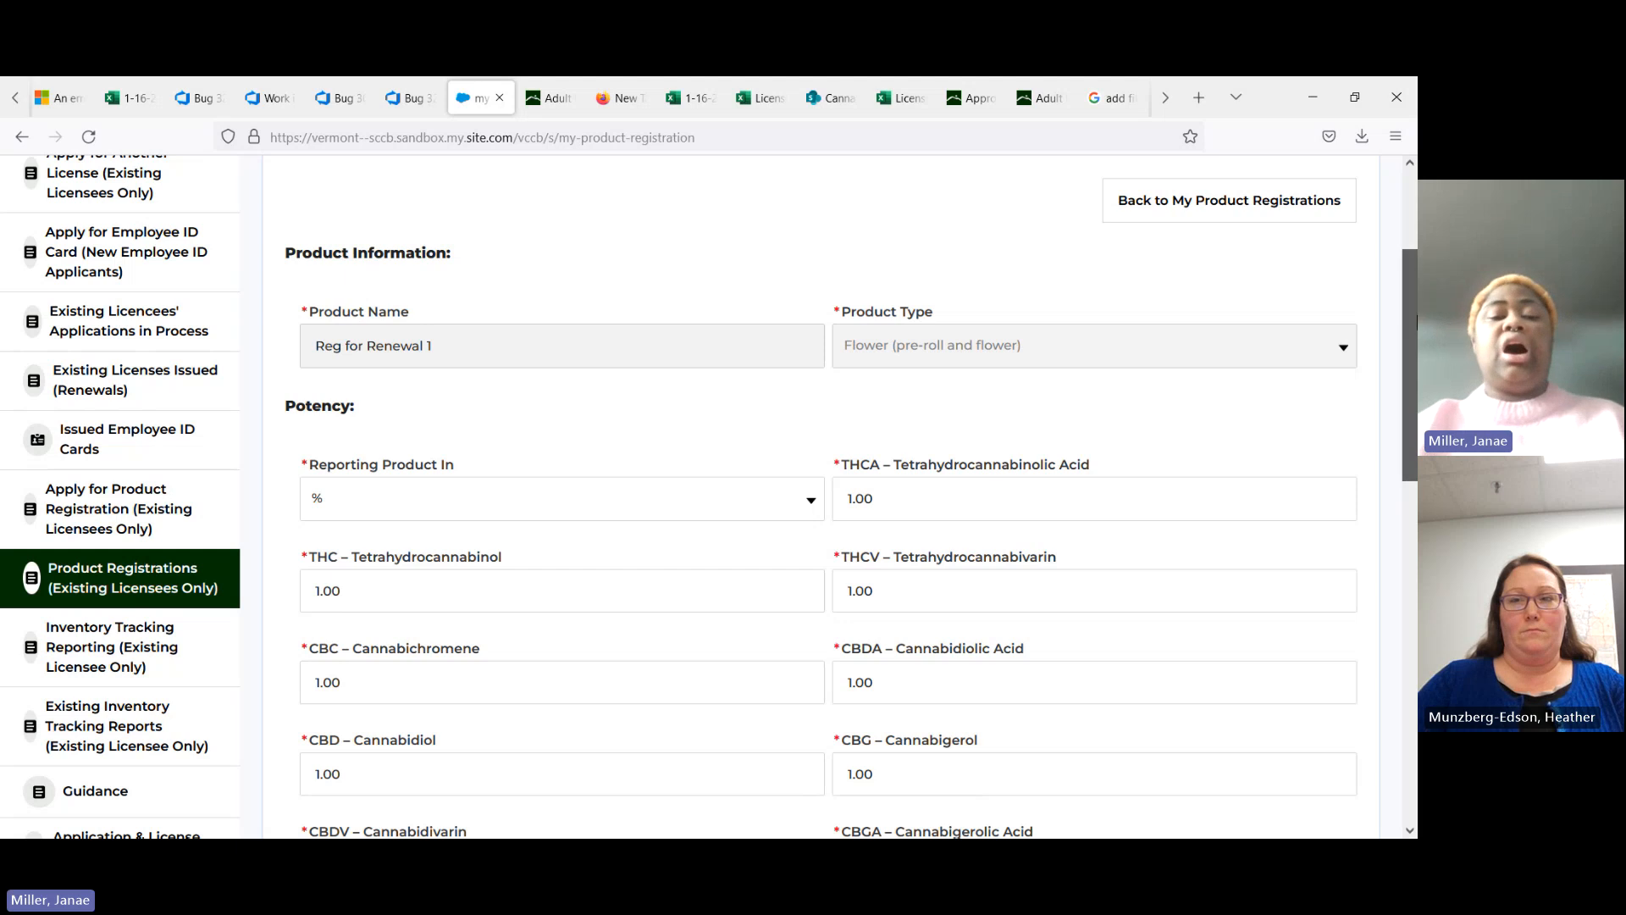
pyautogui.scroll(-3, 830, 499)
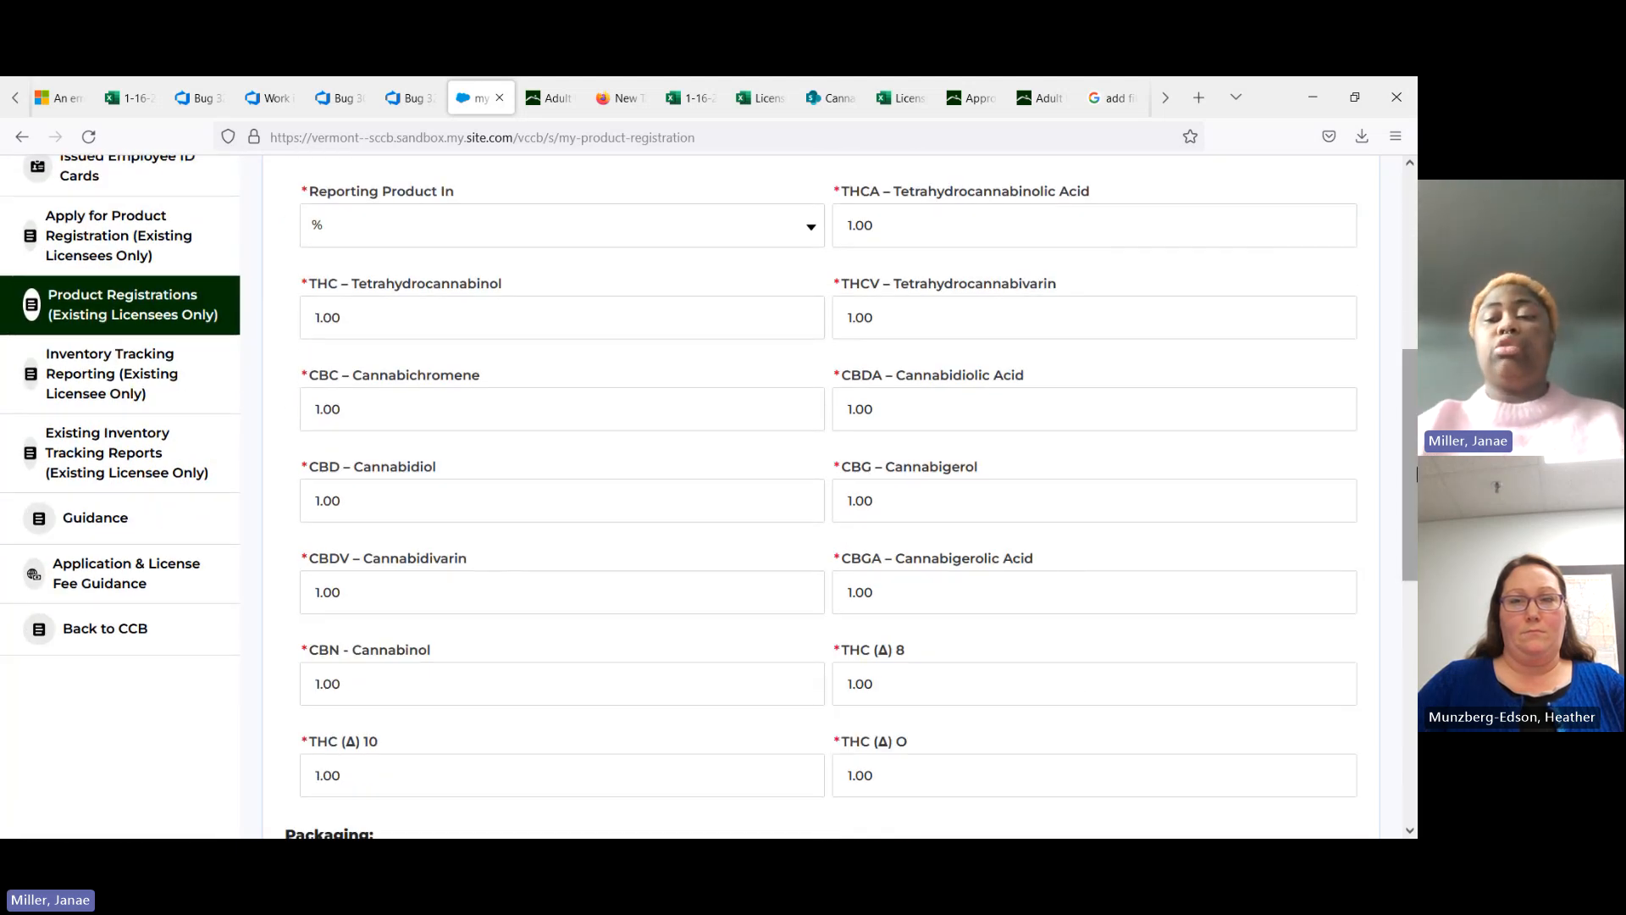
pyautogui.scroll(-7, 830, 499)
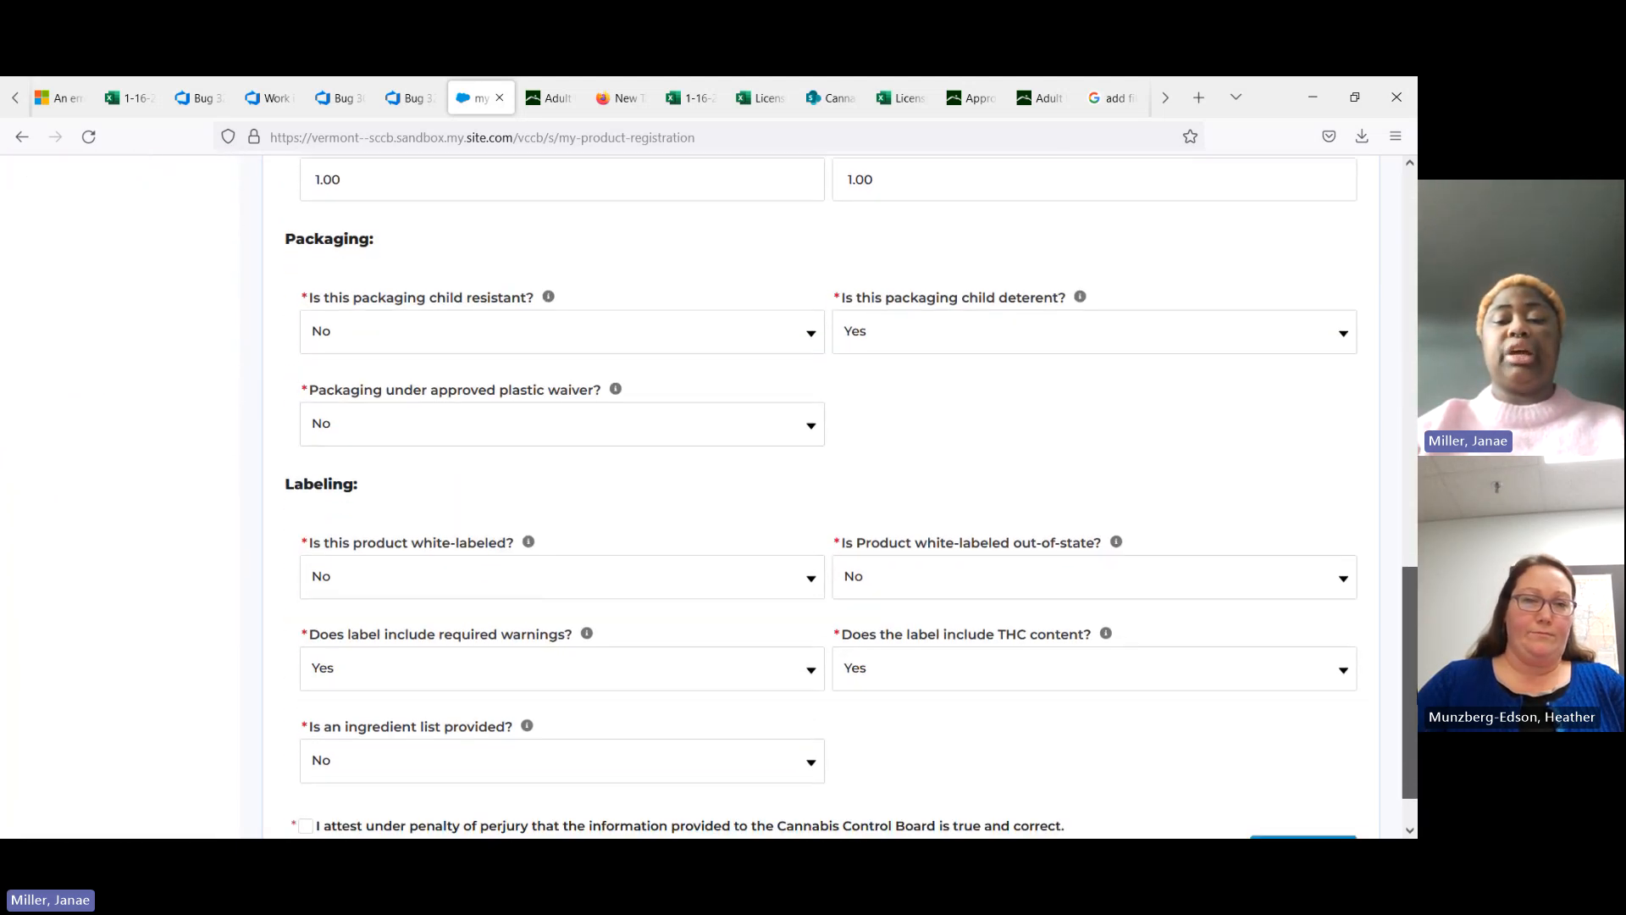
pyautogui.moveTo(1409, 650); pyautogui.dragTo(1409, 674)
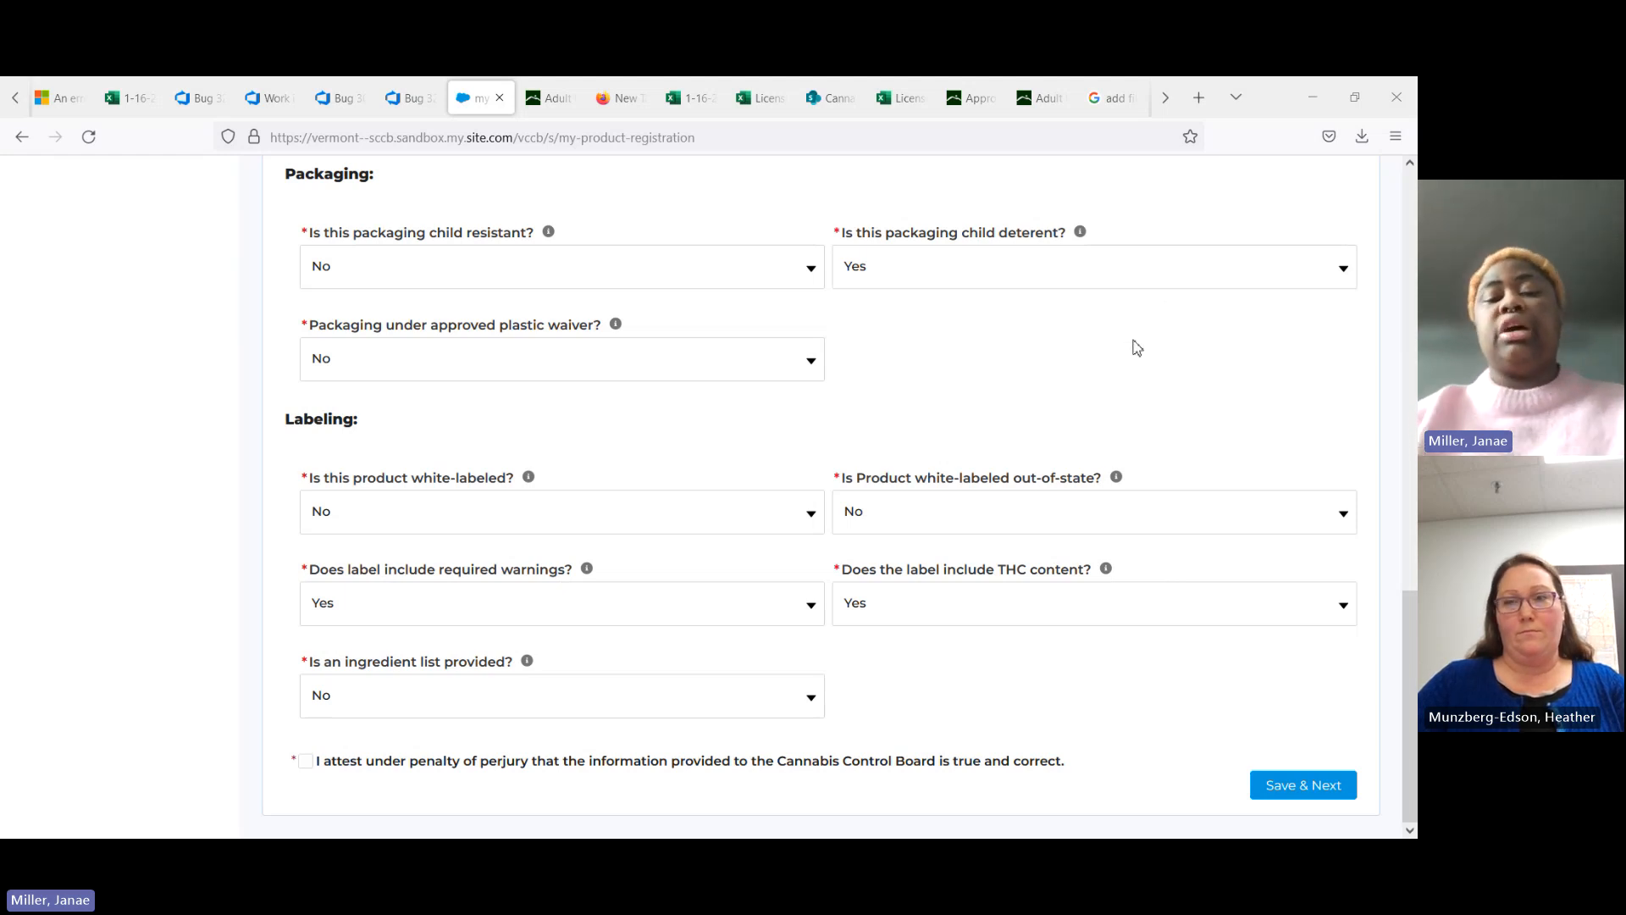
# Step: Attest that the renewal information is true and correct, then save it and continue to the documents upload
pyautogui.click(305, 760)
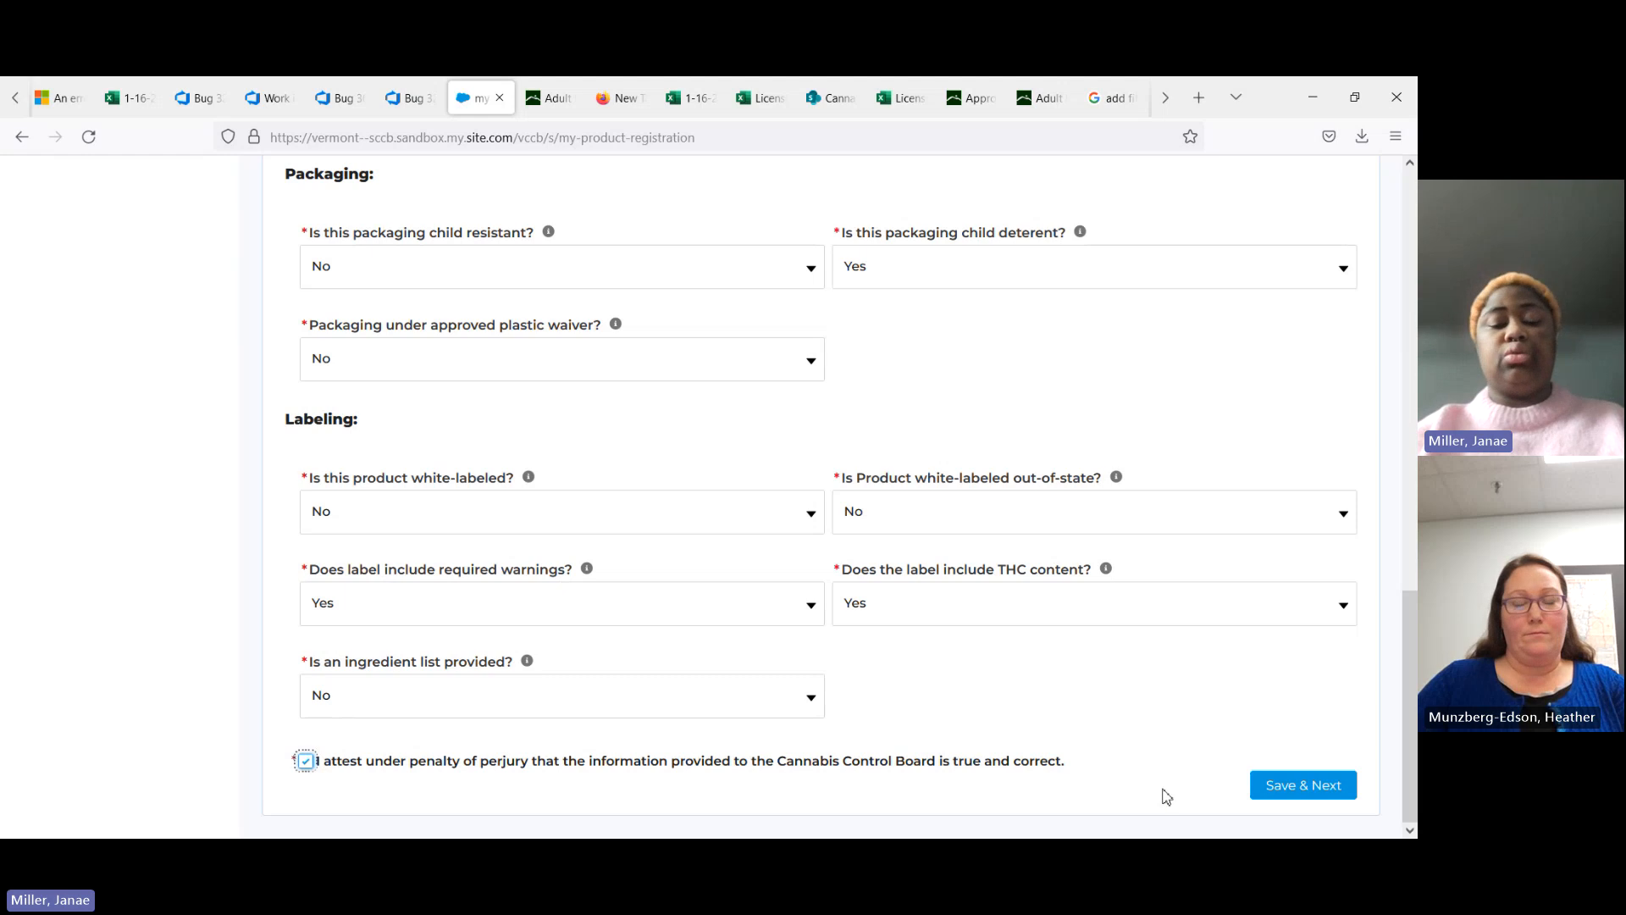
pyautogui.click(1310, 786)
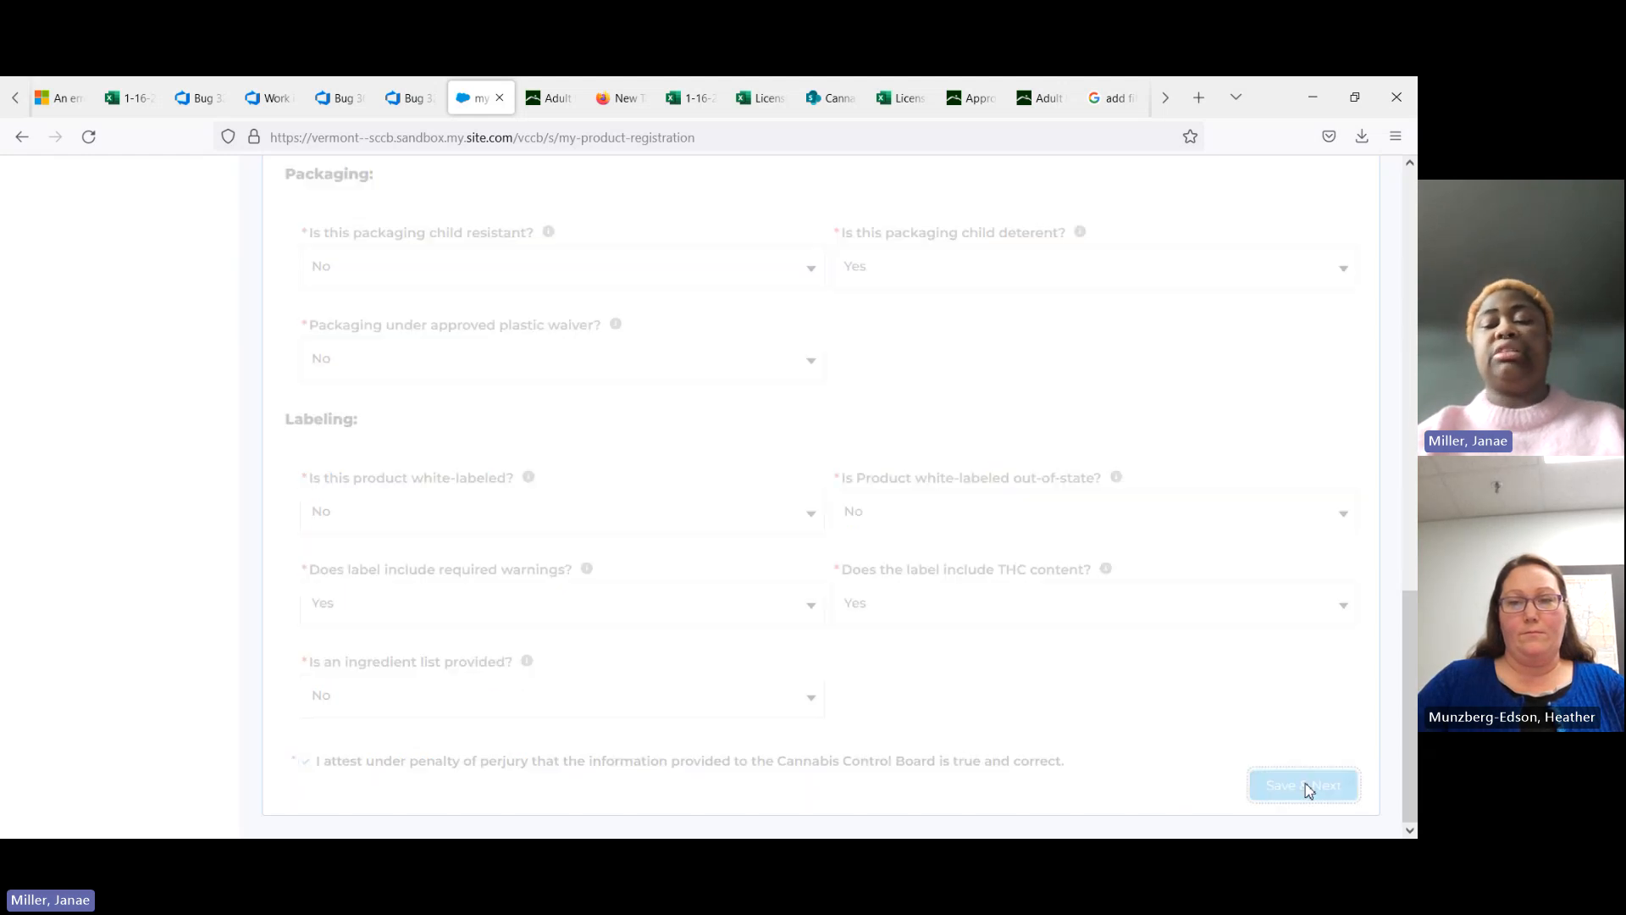
pyautogui.moveTo(1409, 406); pyautogui.dragTo(1321, 196)
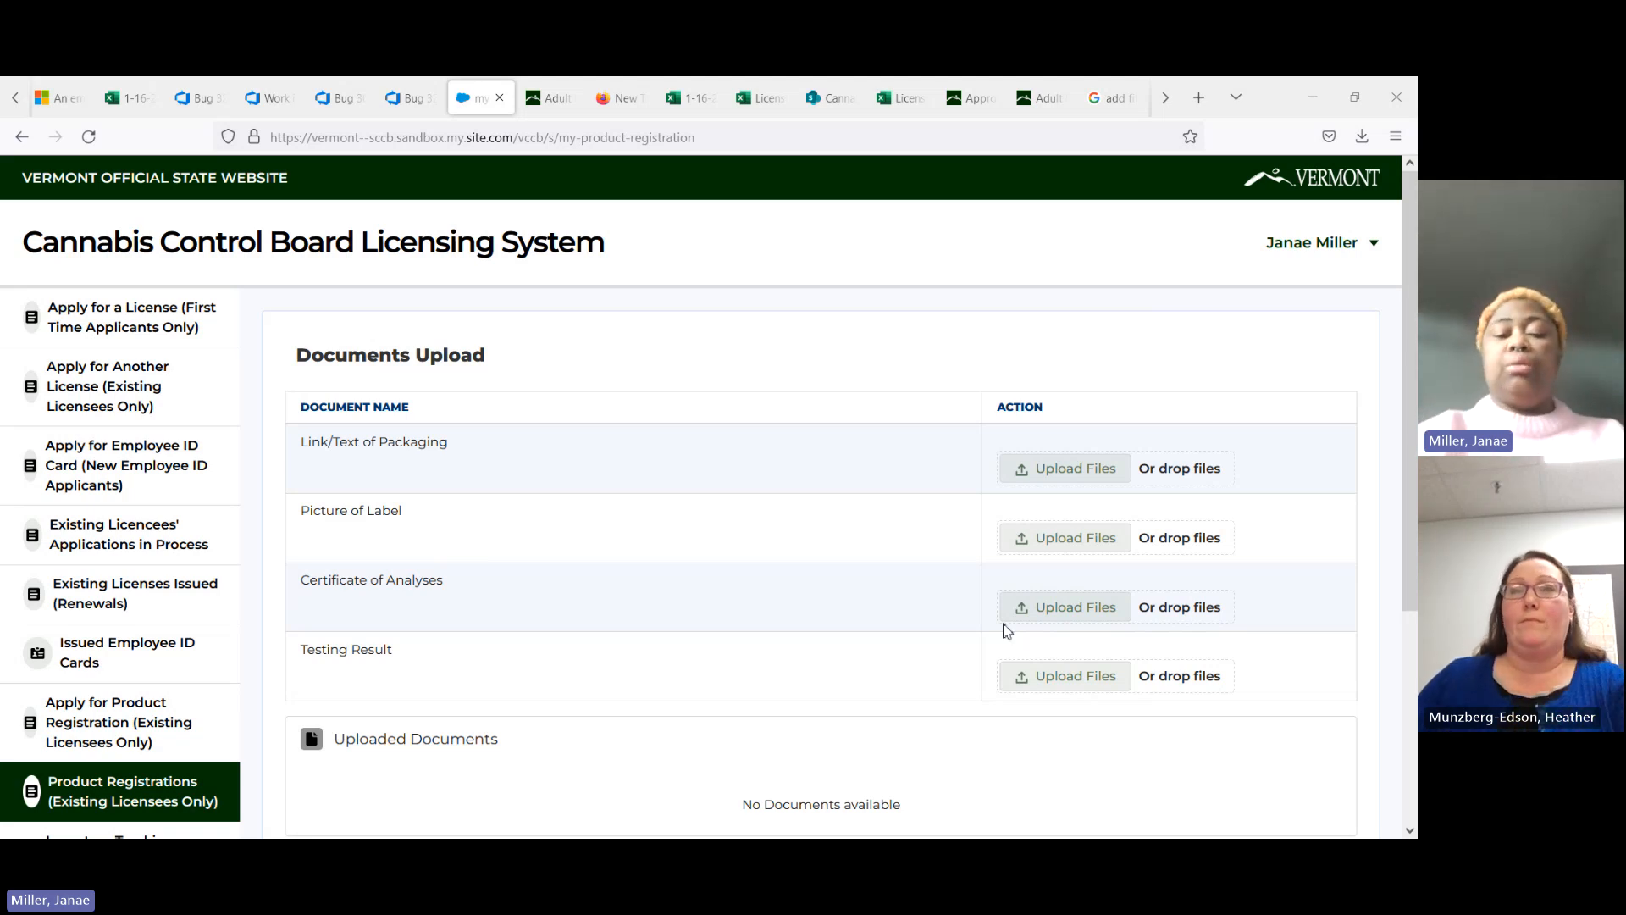
# Step: Submit the renewal without attaching files, choosing Check as the payment option, and locate the original Reg for Renewal 1 record in the list
pyautogui.scroll(-2, 1413, 538)
pyautogui.moveTo(1417, 540); pyautogui.dragTo(1417, 658)
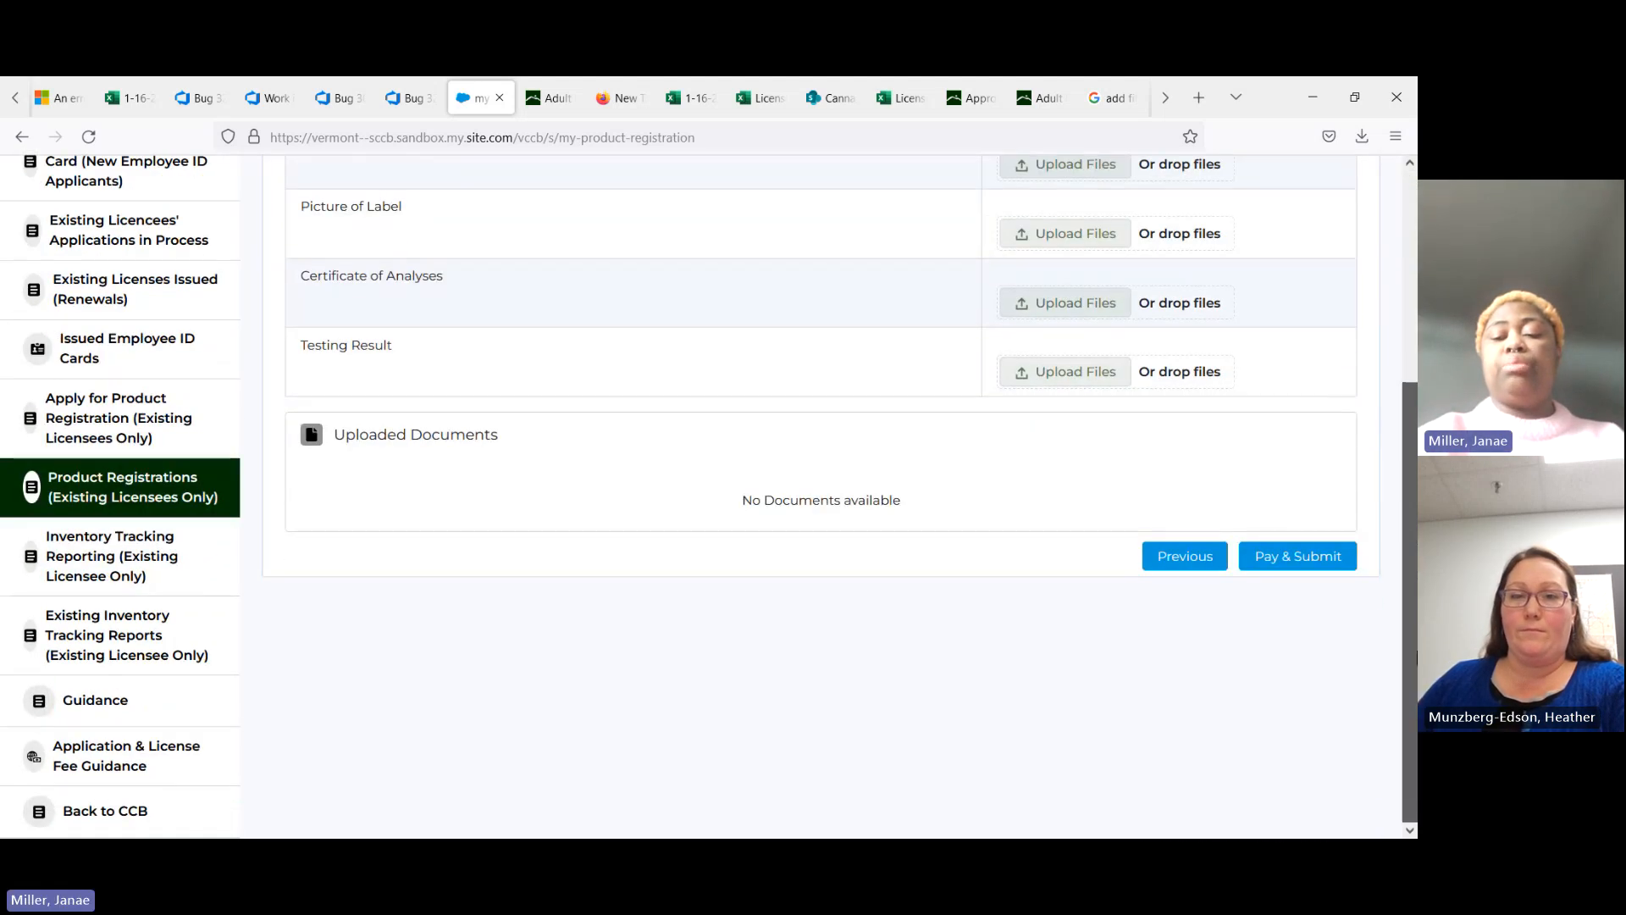
pyautogui.click(1319, 562)
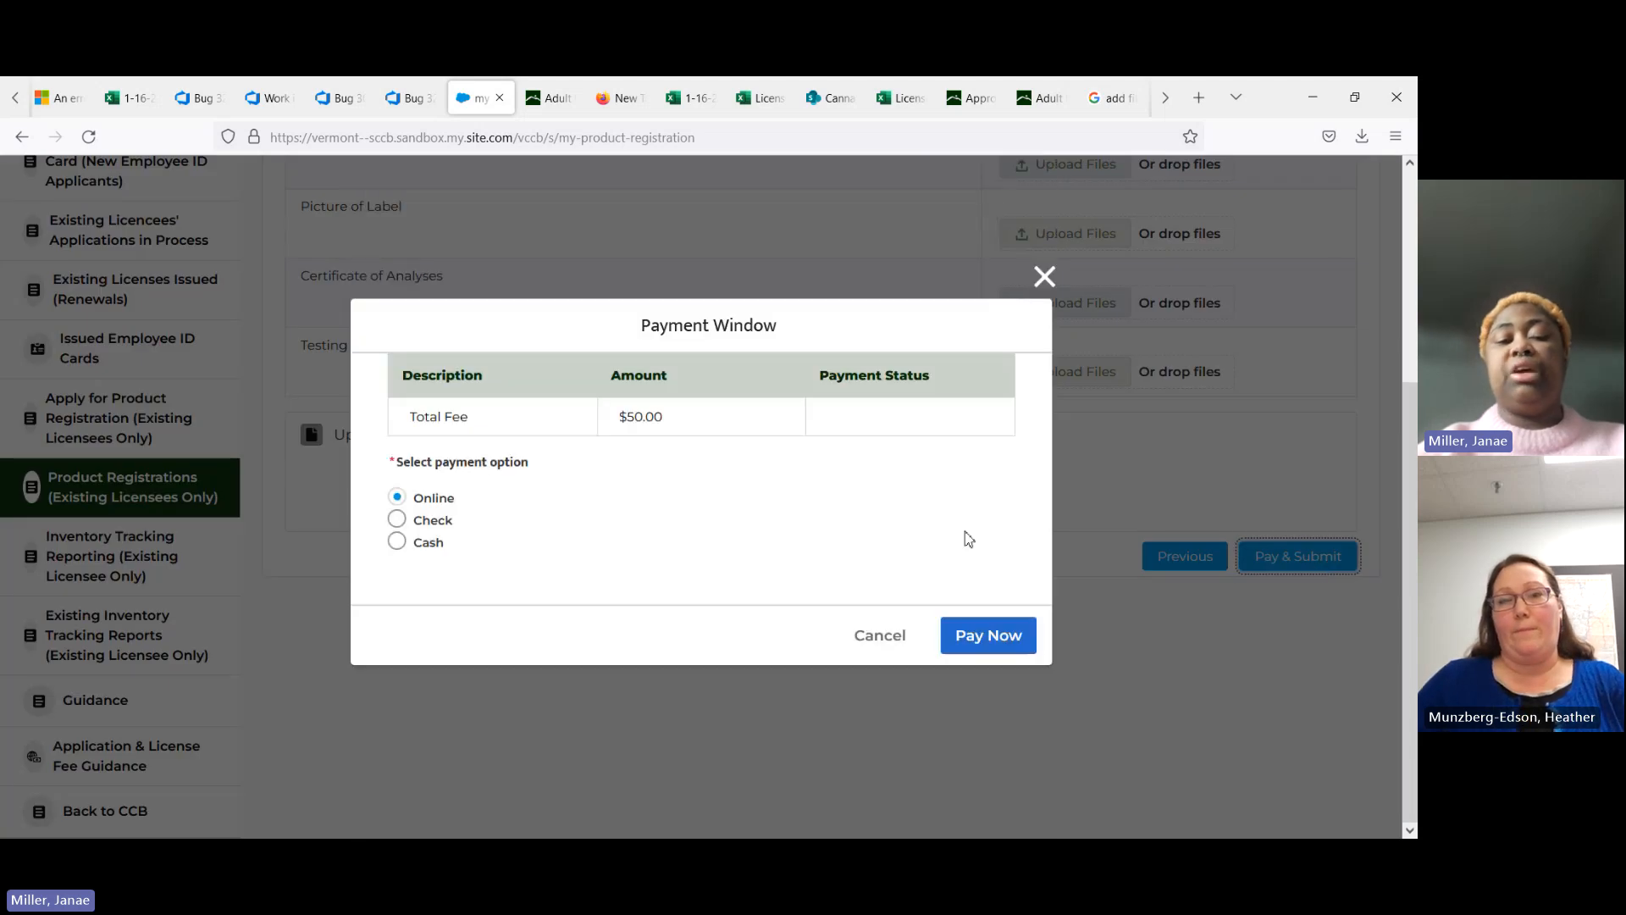
pyautogui.click(397, 520)
pyautogui.click(996, 668)
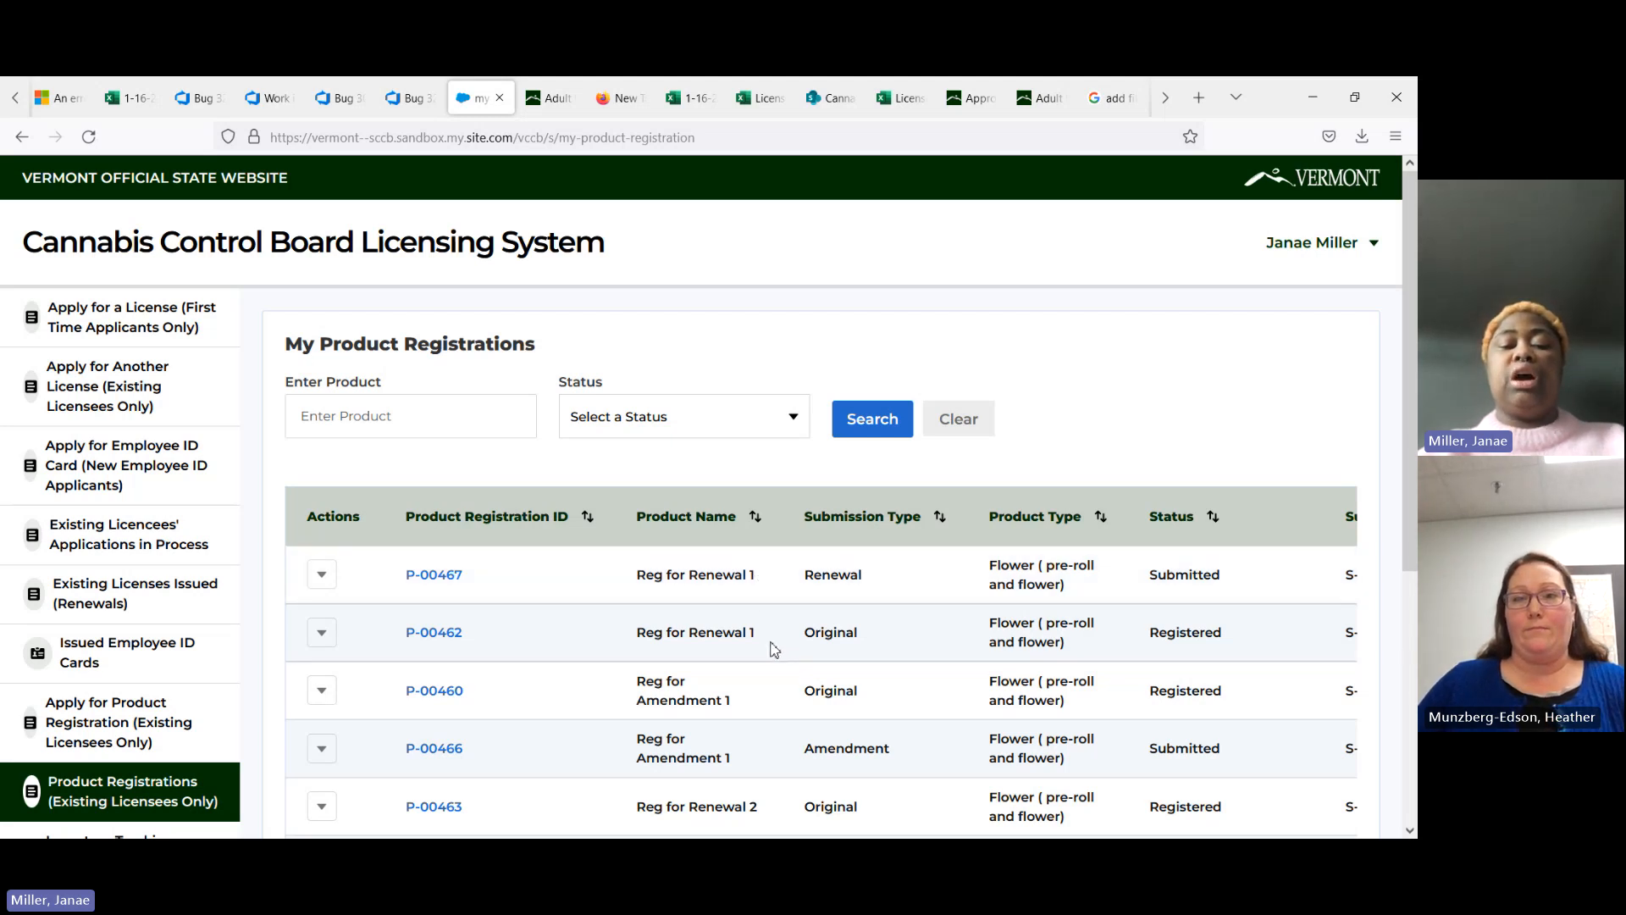
pyautogui.moveTo(769, 647); pyautogui.dragTo(634, 645)
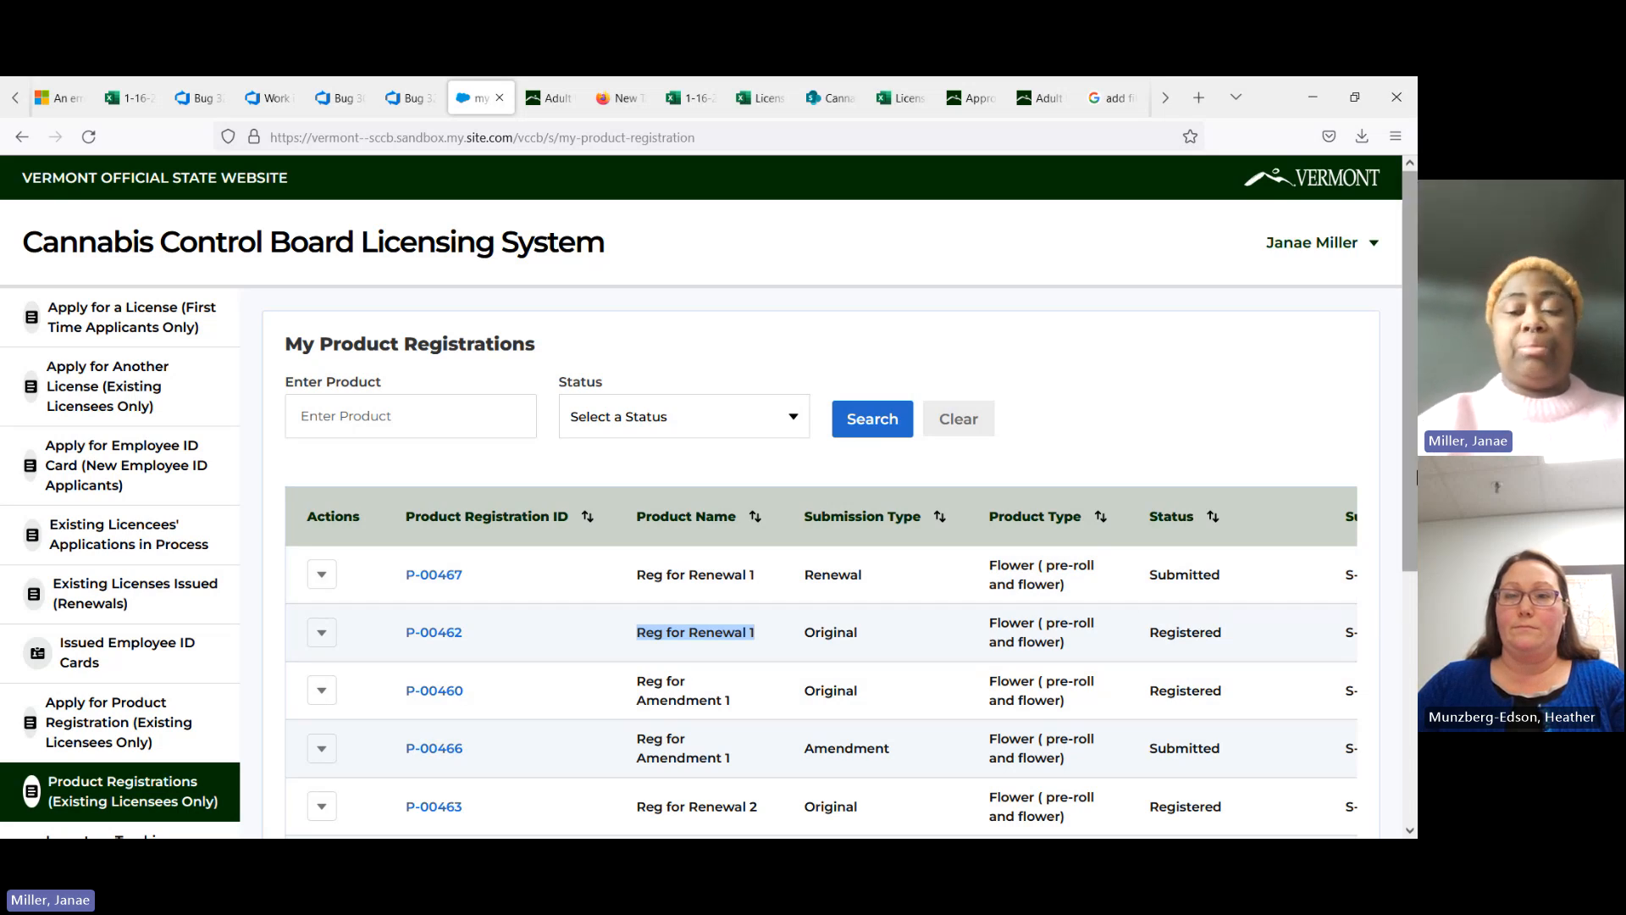
# Step: Examine the submission types and statuses across the first page of the product registrations list
pyautogui.scroll(-1, 1385, 623)
pyautogui.moveTo(1410, 502); pyautogui.dragTo(1403, 550)
pyautogui.scroll(-4, 1406, 567)
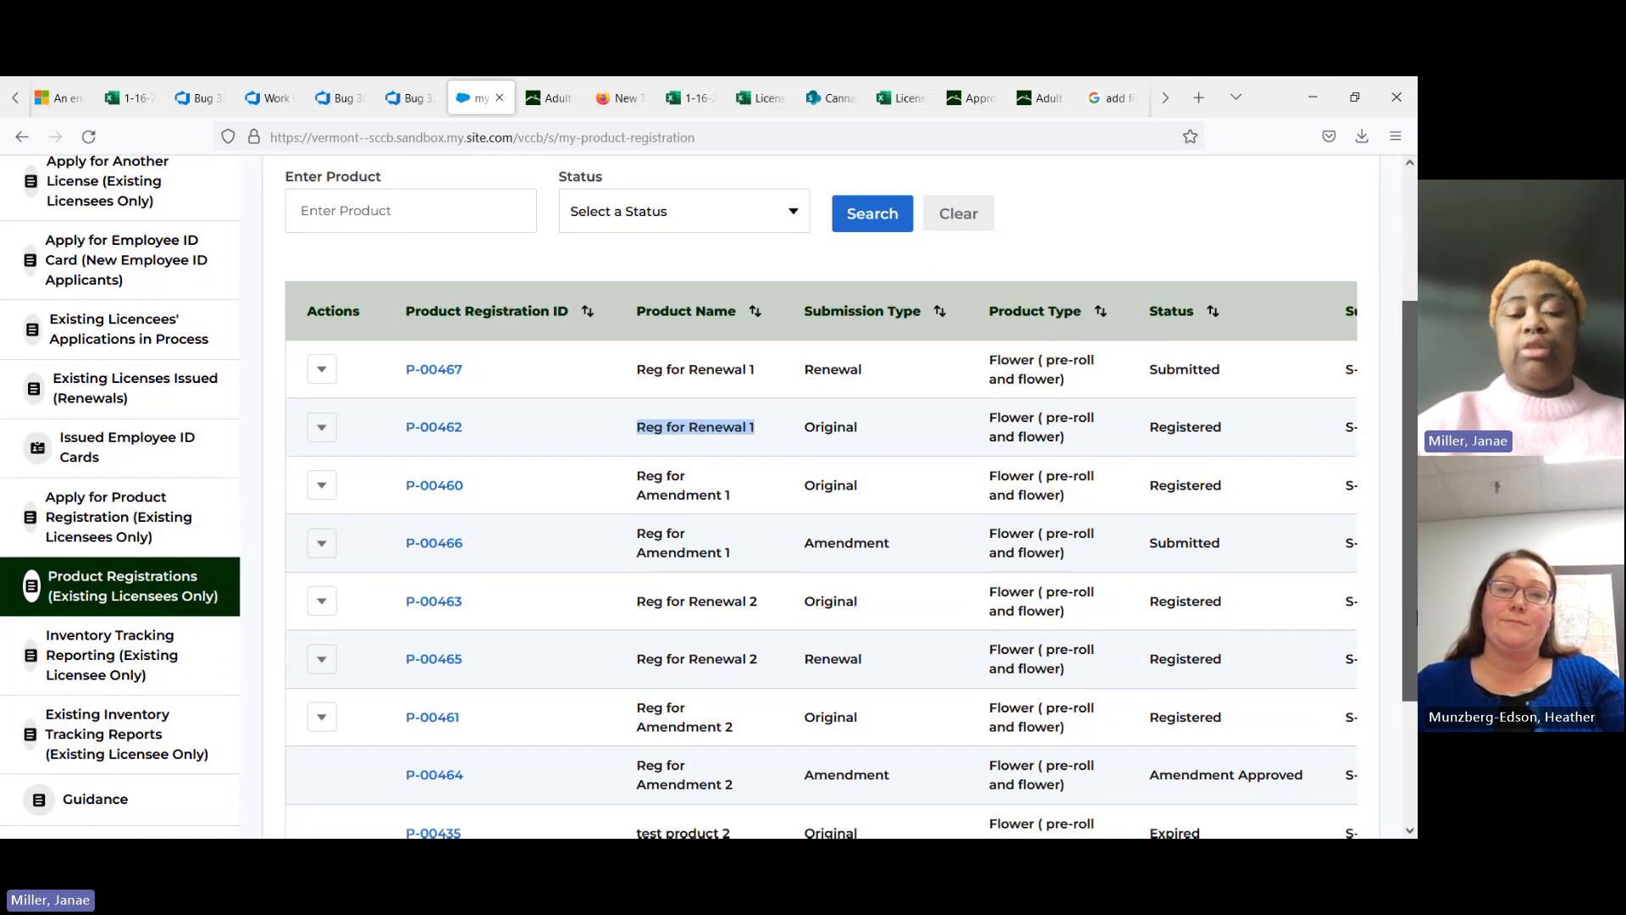
pyautogui.scroll(-2, 765, 581)
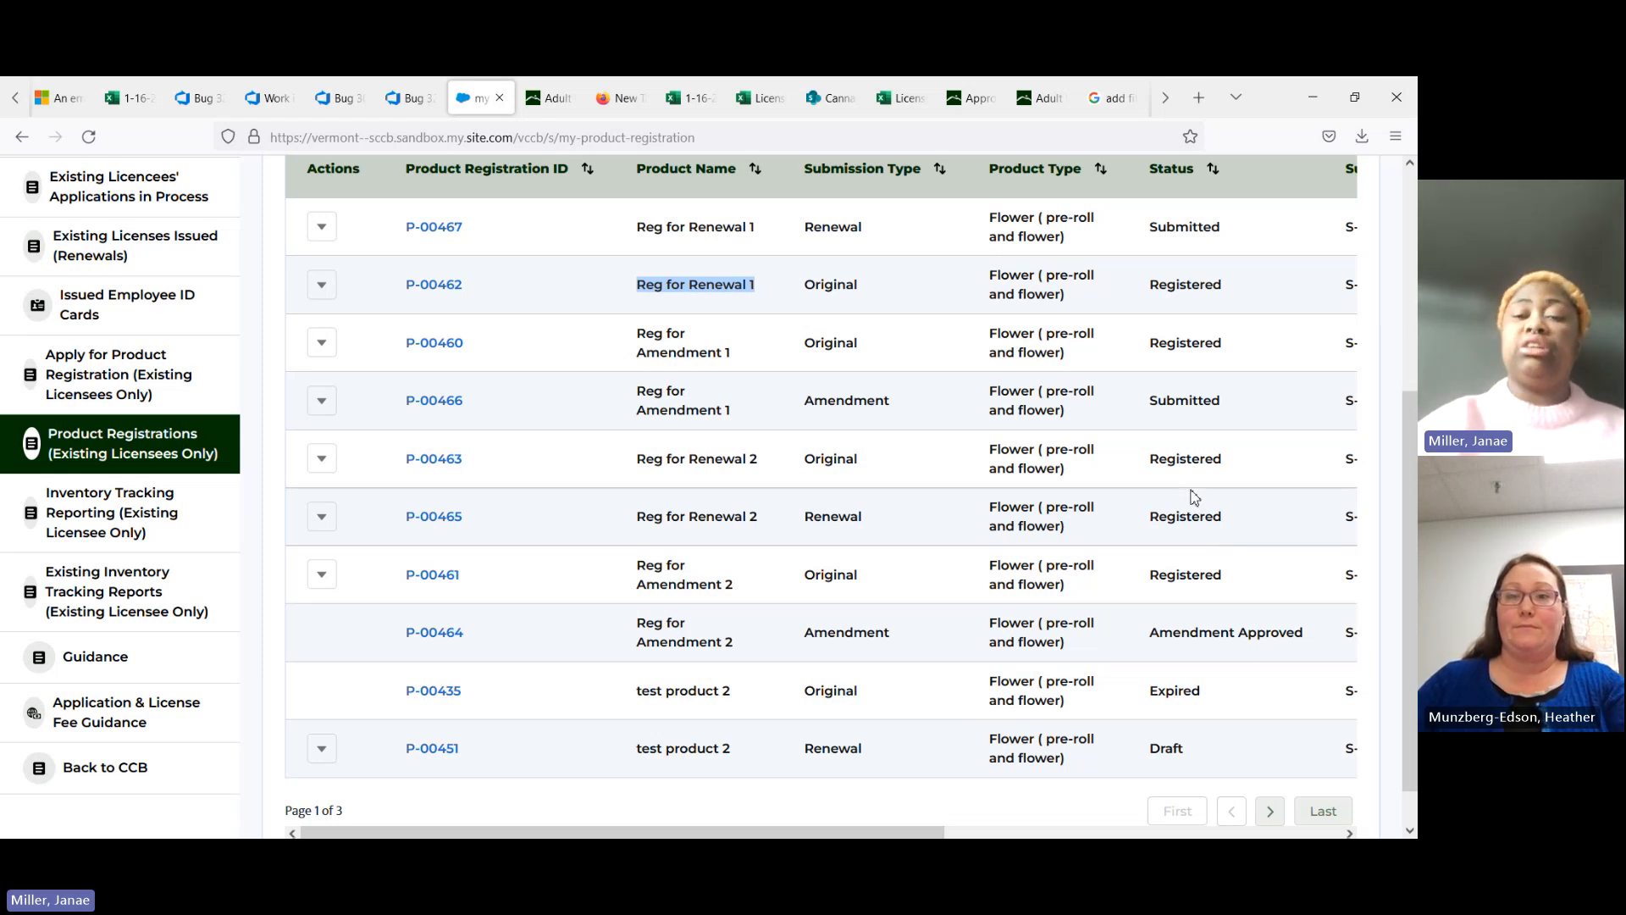
pyautogui.click(1235, 484)
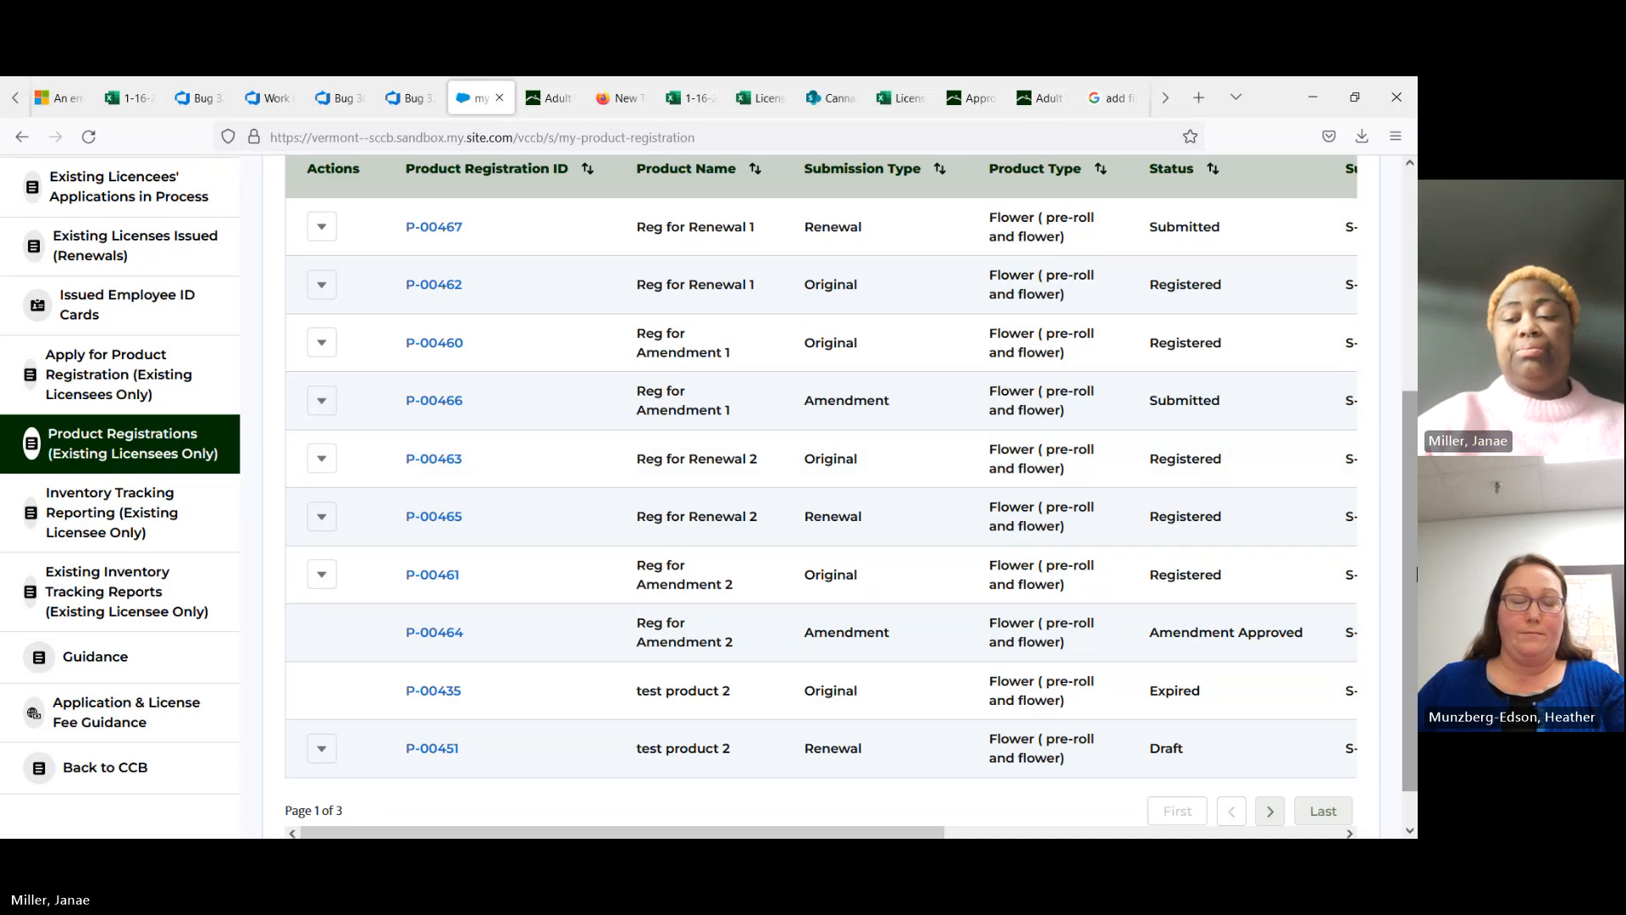
pyautogui.moveTo(1410, 570)
pyautogui.mouseDown()
pyautogui.moveTo(1409, 603)
pyautogui.moveTo(1402, 466)
pyautogui.moveTo(1394, 574)
pyautogui.moveTo(1389, 551)
pyautogui.mouseUp()
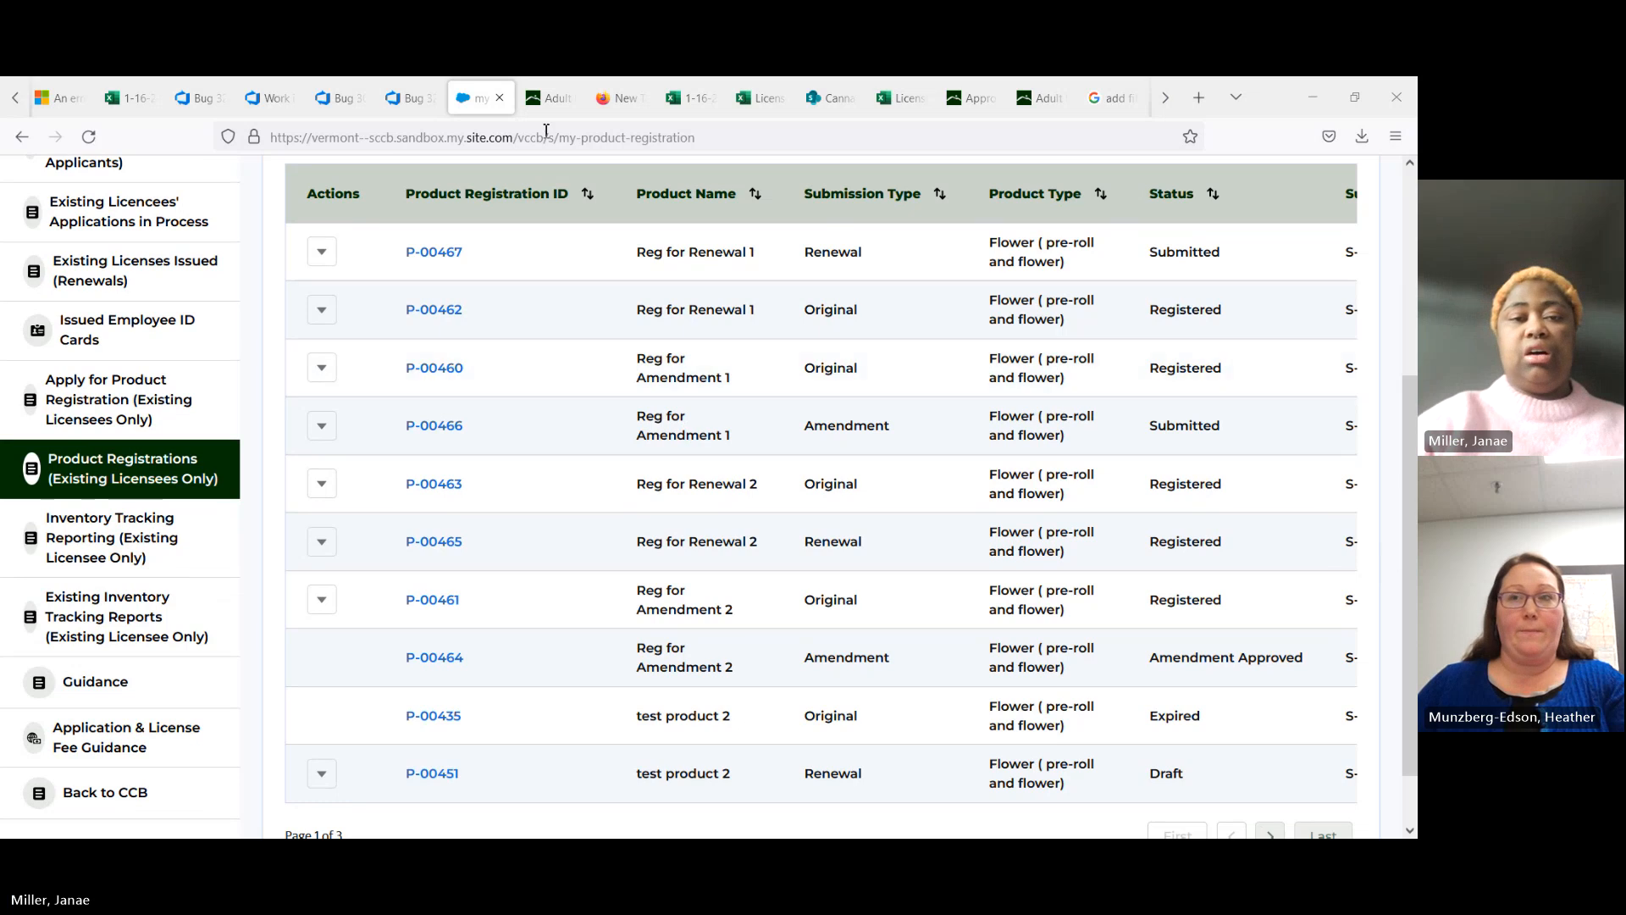
# Step: Switch to the CCB forms page and open the one-pagers introducing Product Registration Renewals and Product Registration Amendments
pyautogui.click(545, 102)
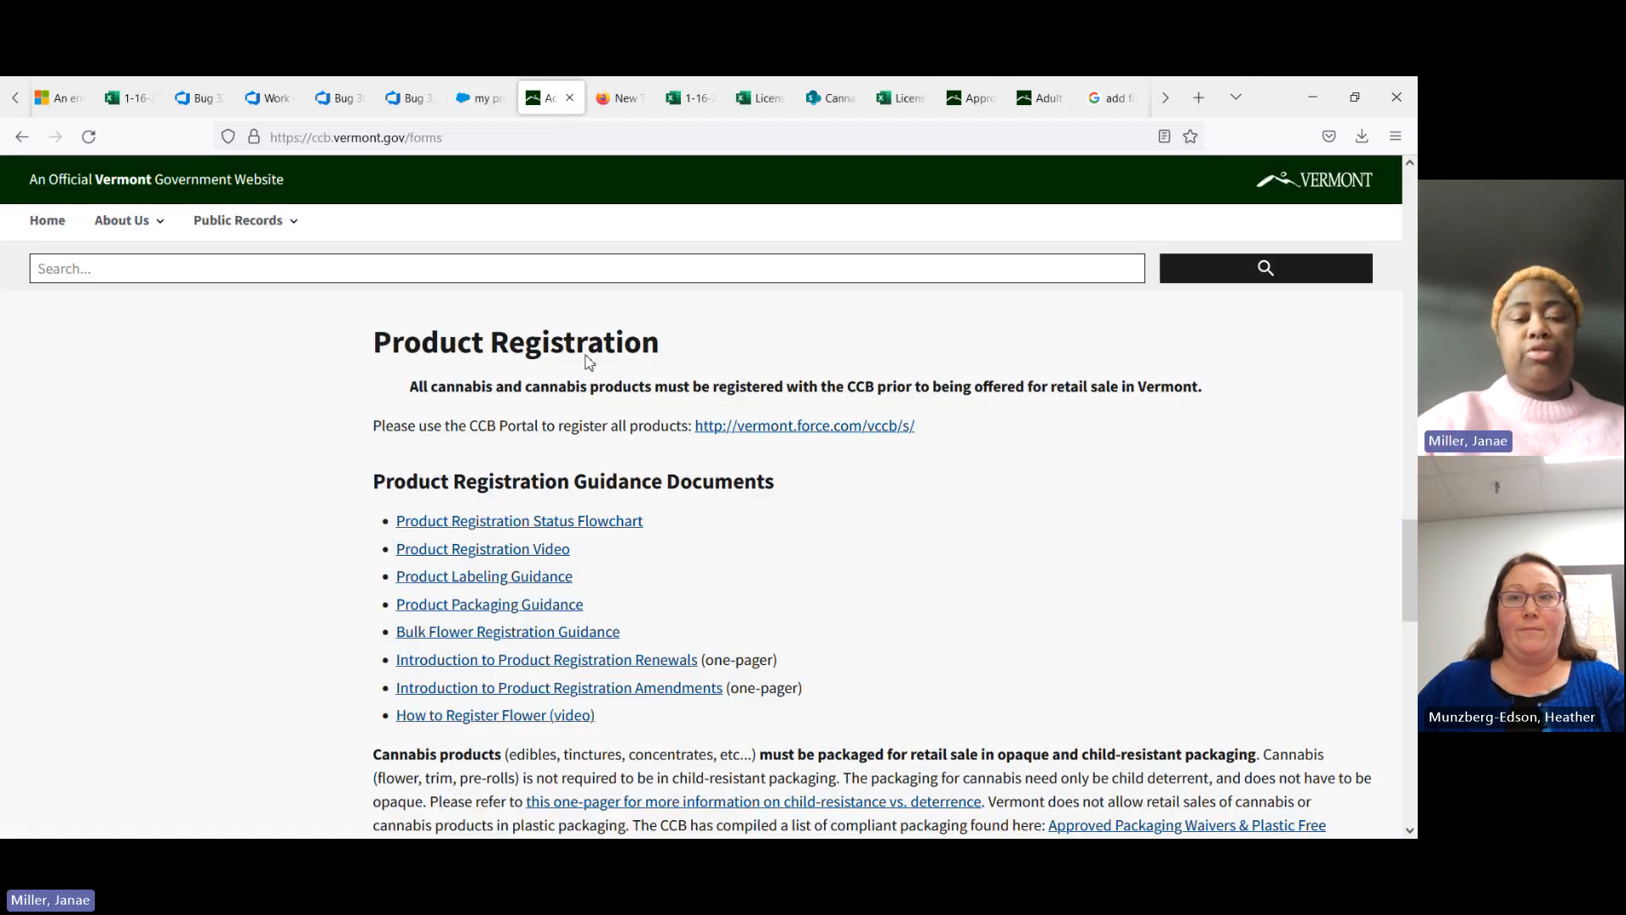
pyautogui.click(652, 663)
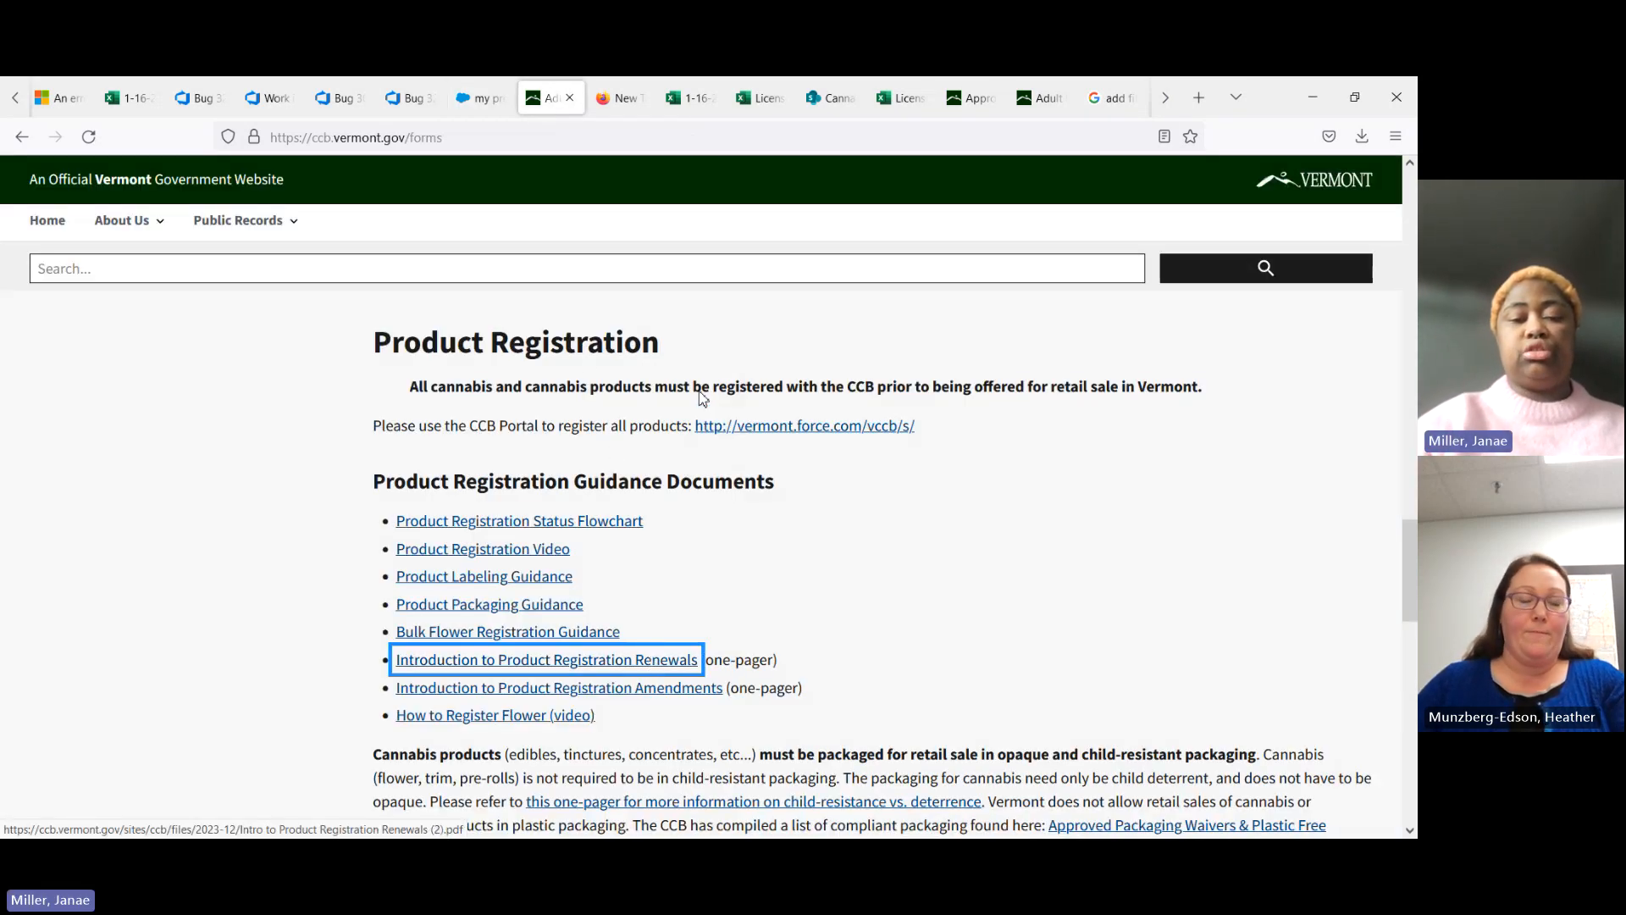
pyautogui.click(651, 688)
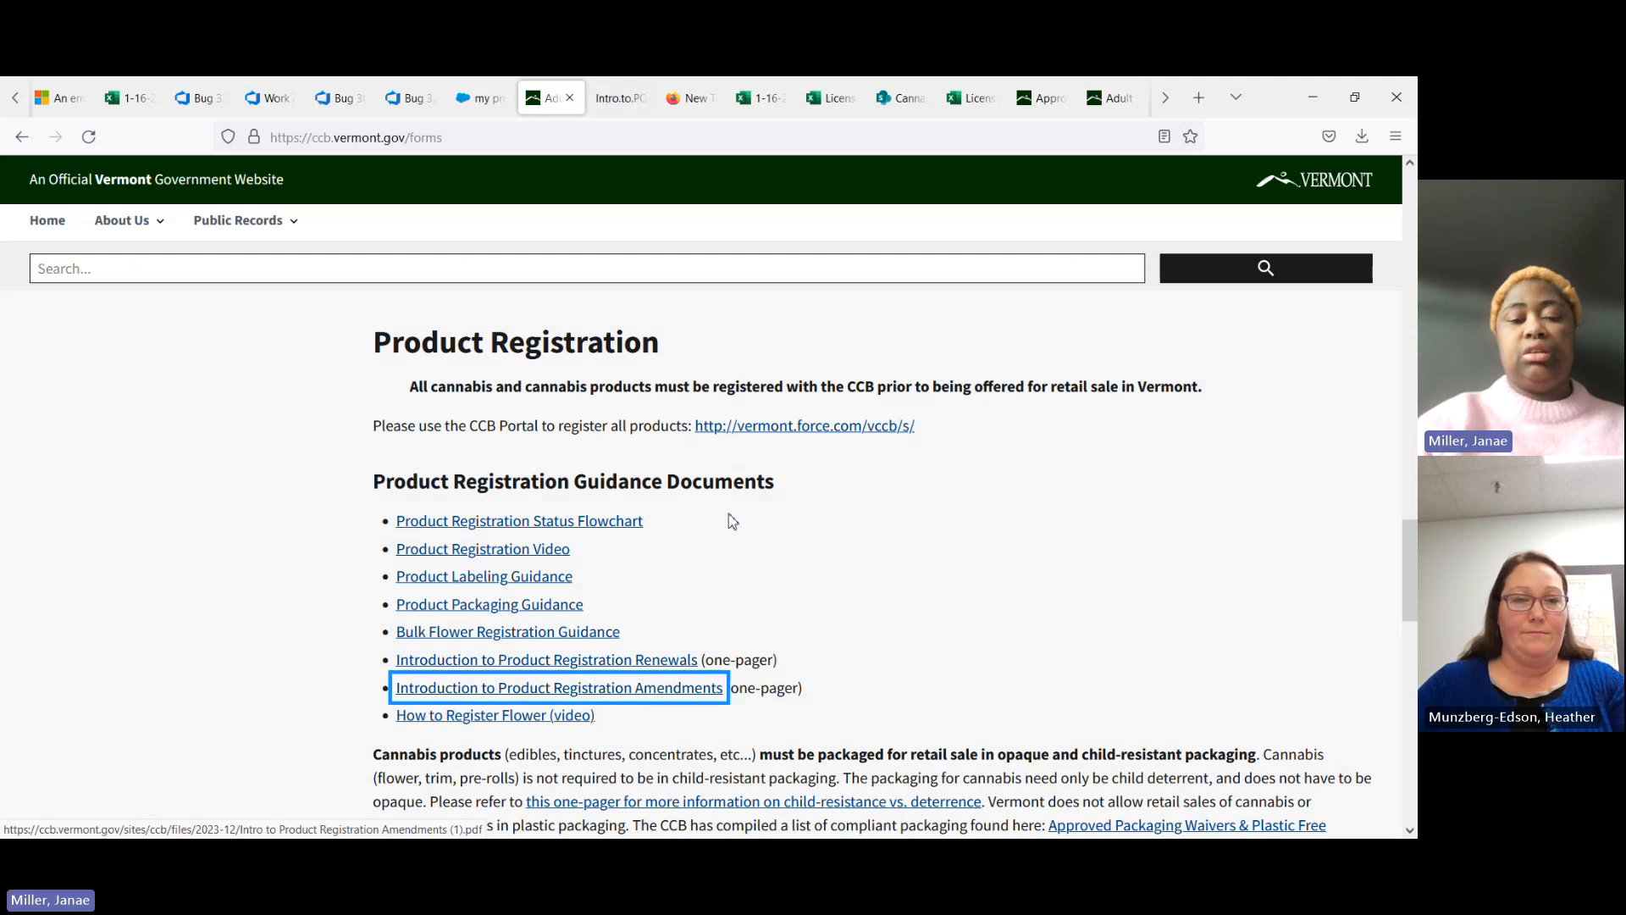